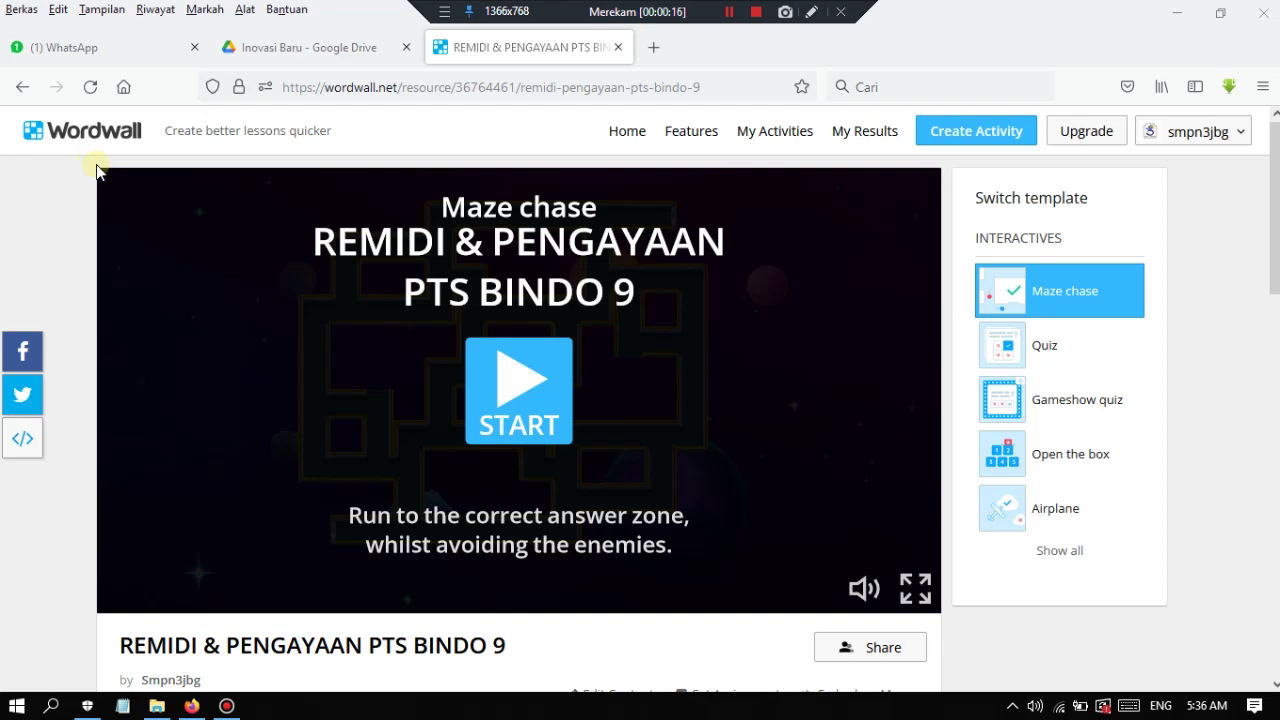
Start the Maze chase activity and steer the astronaut through the maze into the "Ethos" answer zone for the first question.
{"action": "left_click", "coordinate": [493, 385]}
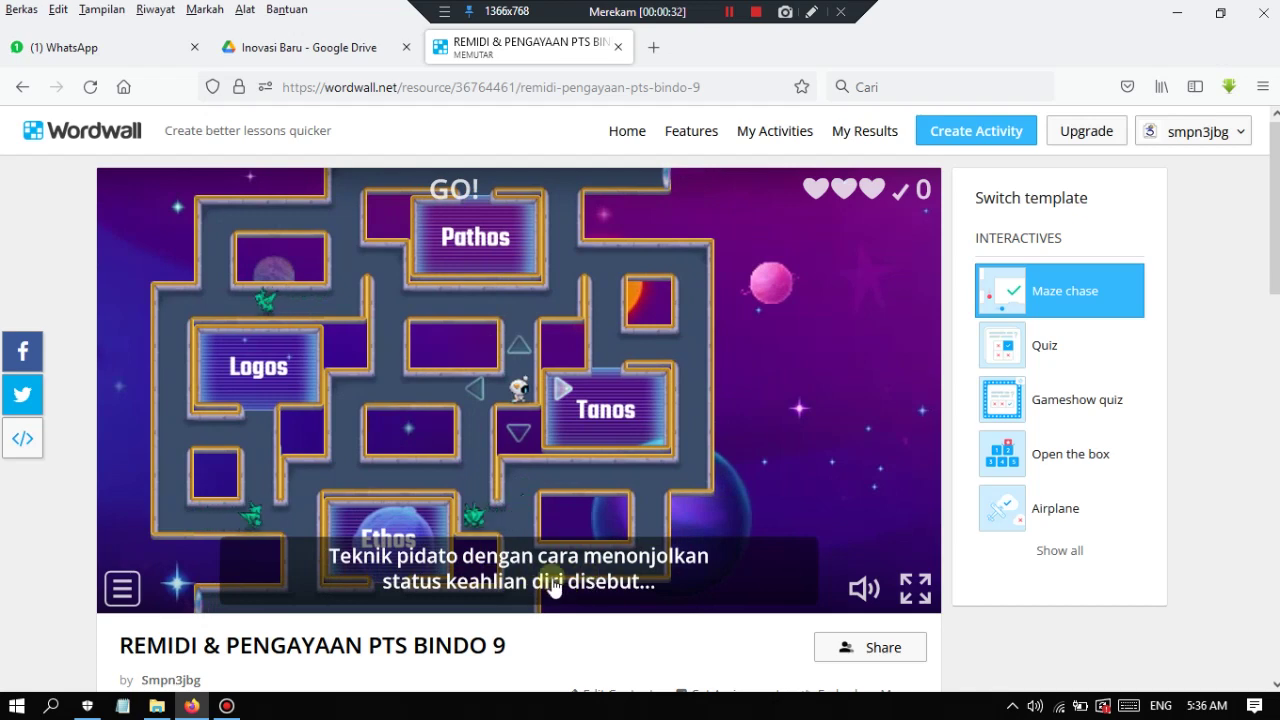
{"action": "key", "text": "Up"}
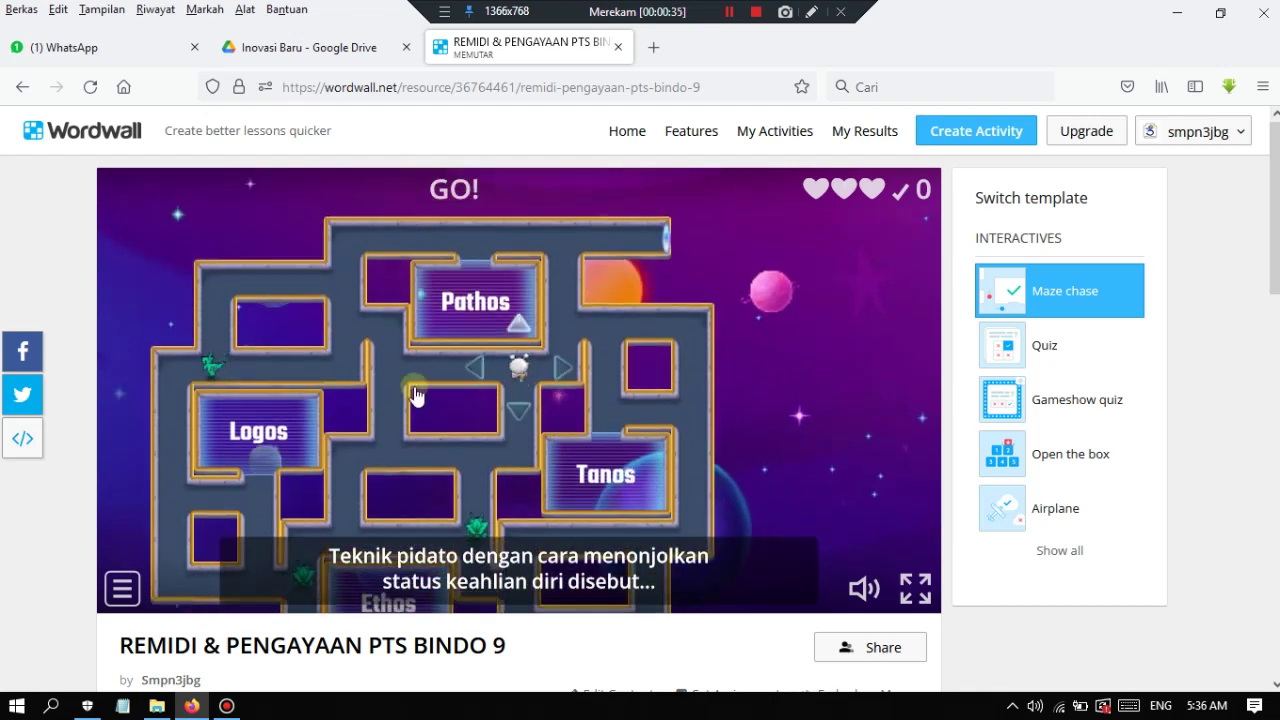
{"action": "left_click", "coordinate": [580, 372]}
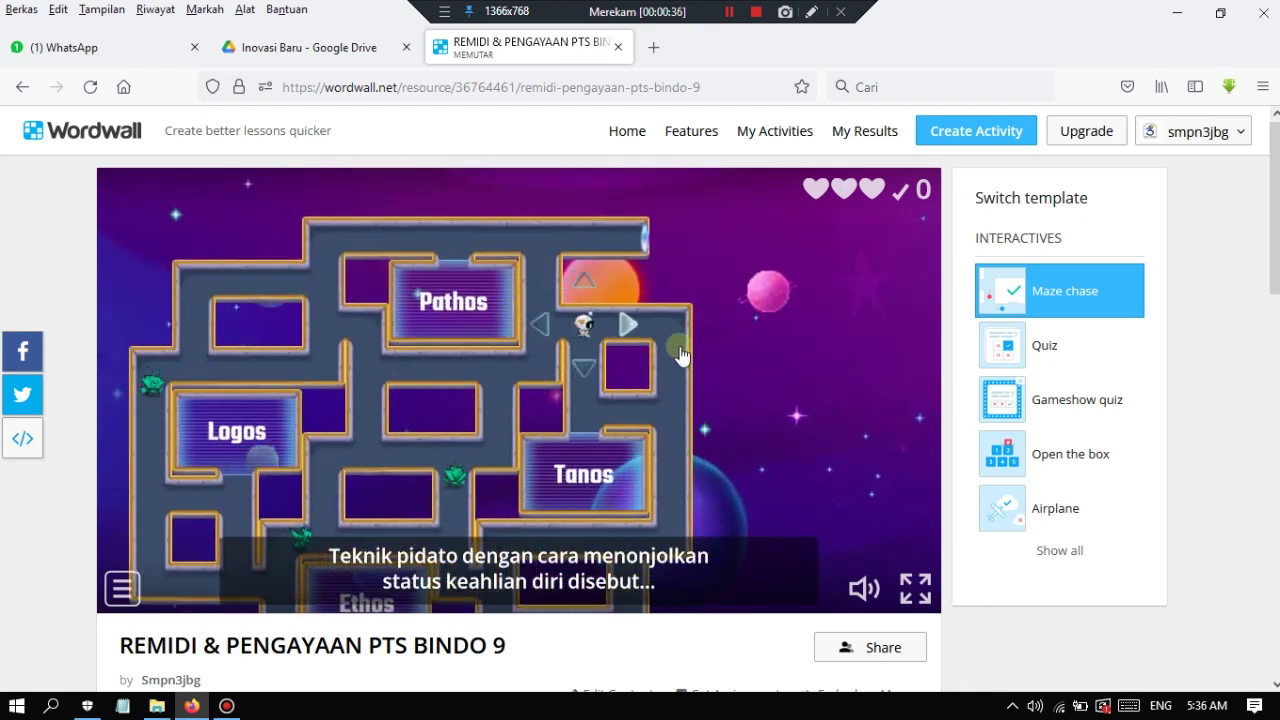
{"action": "left_click", "coordinate": [699, 535]}
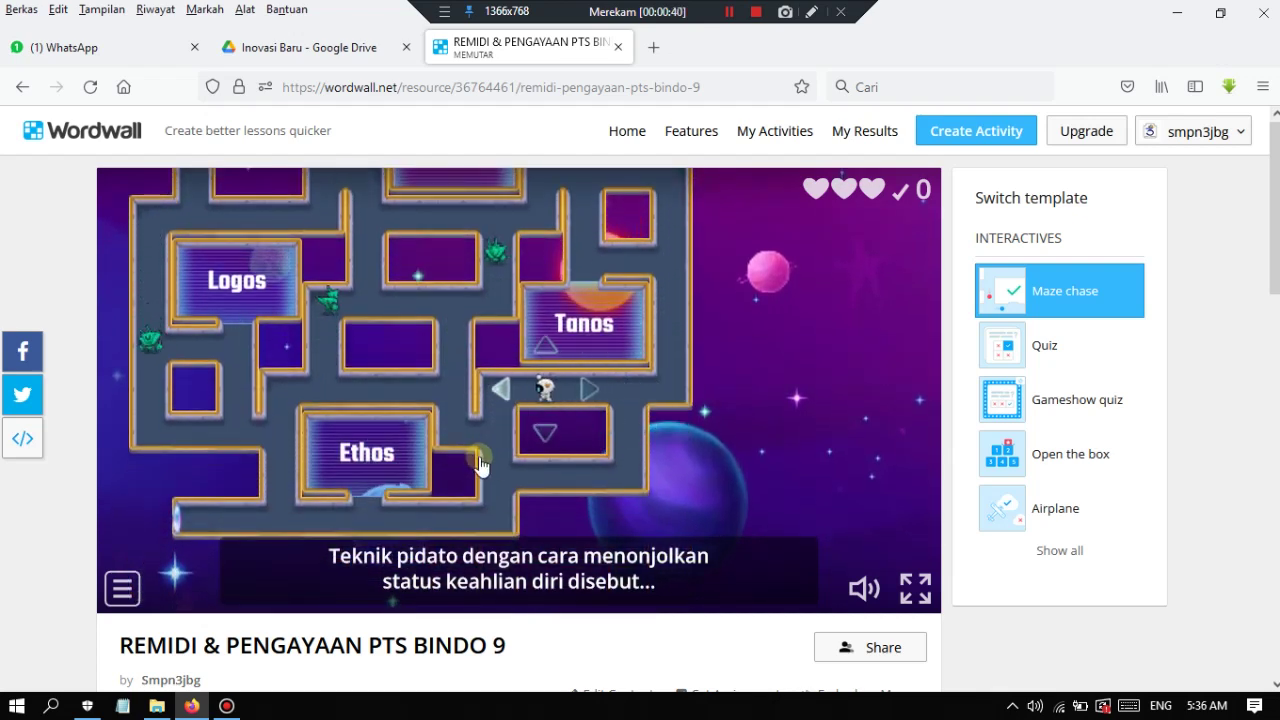
{"action": "left_click", "coordinate": [480, 462]}
{"action": "left_click", "coordinate": [476, 501]}
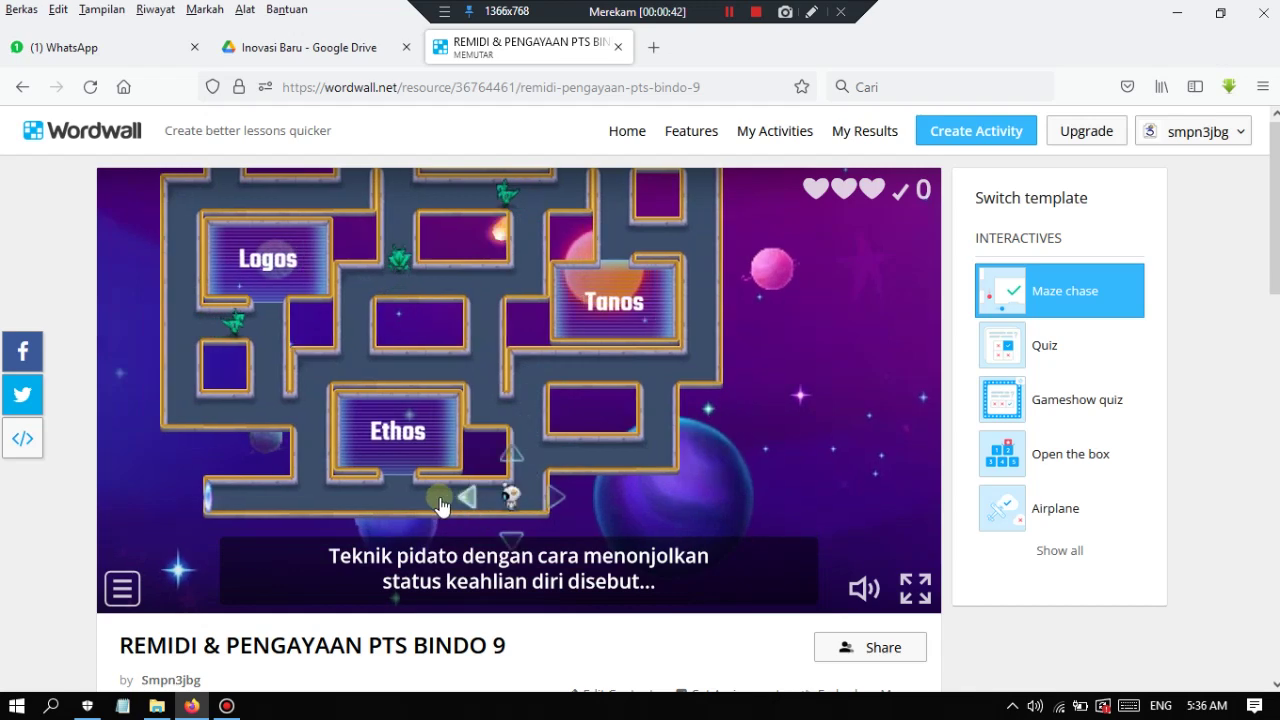
{"action": "left_click", "coordinate": [613, 507]}
{"action": "left_click", "coordinate": [540, 468]}
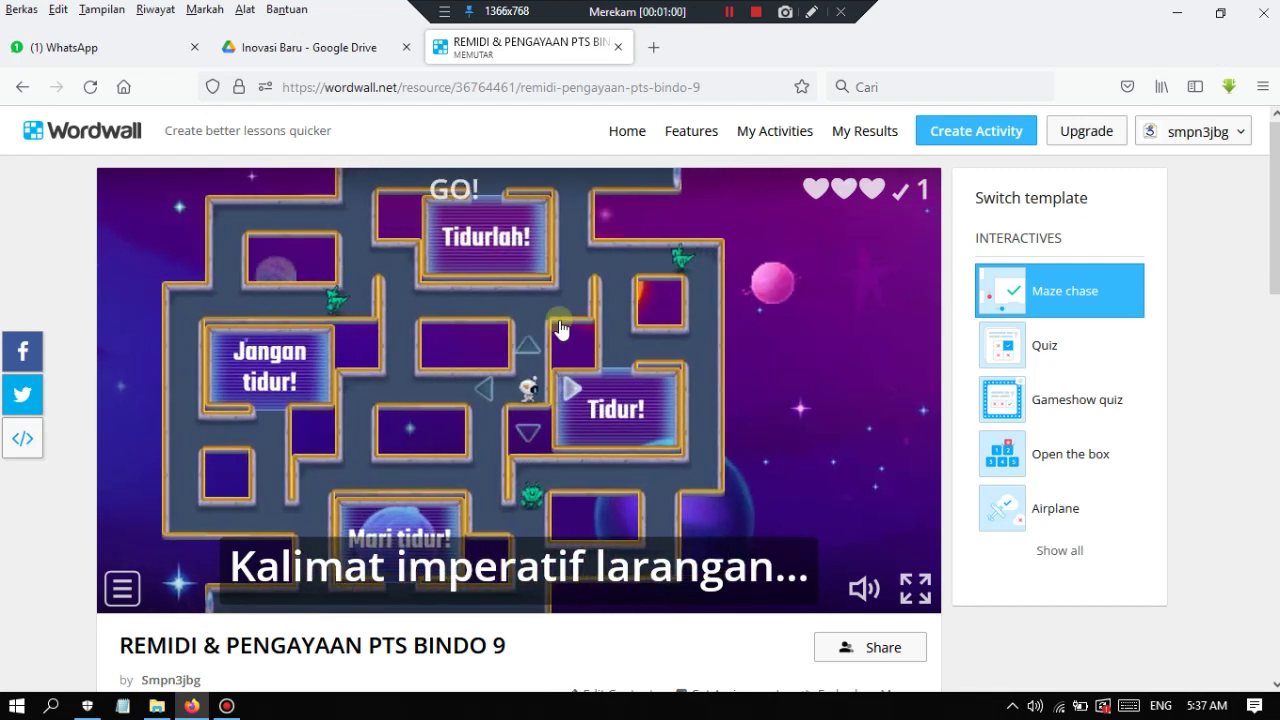
Try to steer the astronaut to the "Jangan tidur!" answer zone for the "Kalimat imperatif larangan" question.
{"action": "left_click", "coordinate": [528, 346]}
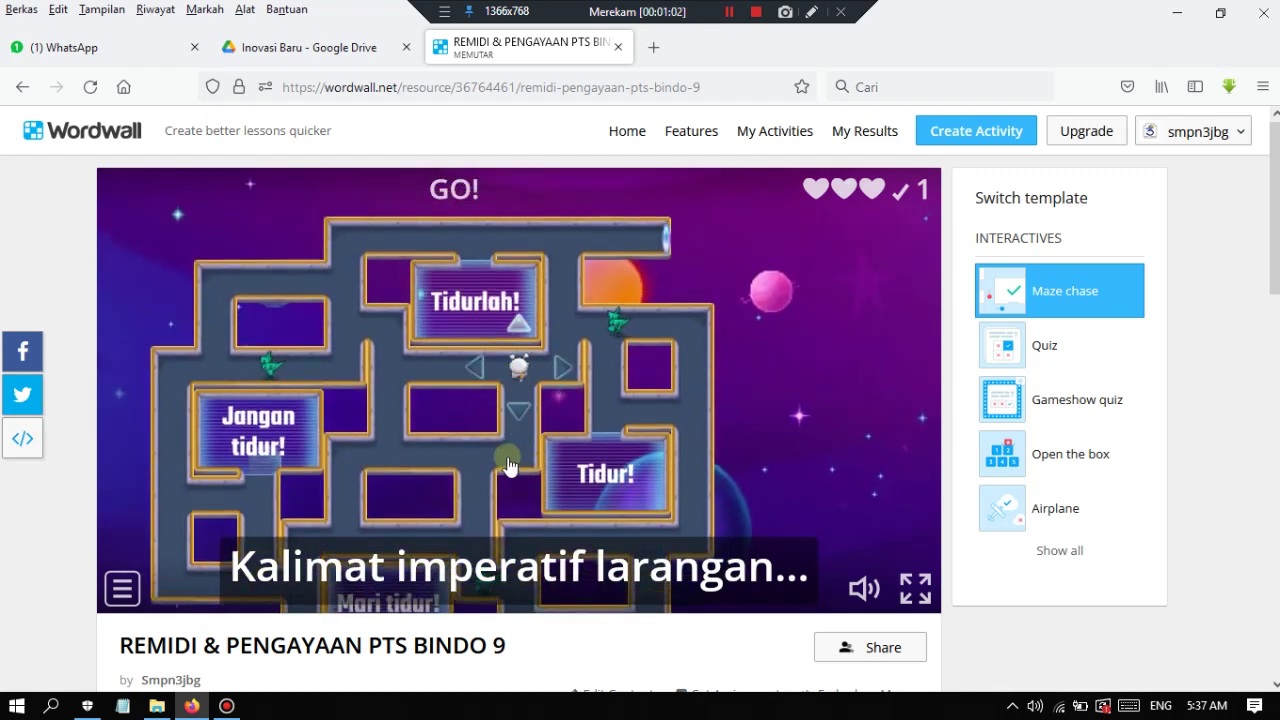
{"action": "left_click", "coordinate": [518, 453]}
{"action": "left_click", "coordinate": [401, 391]}
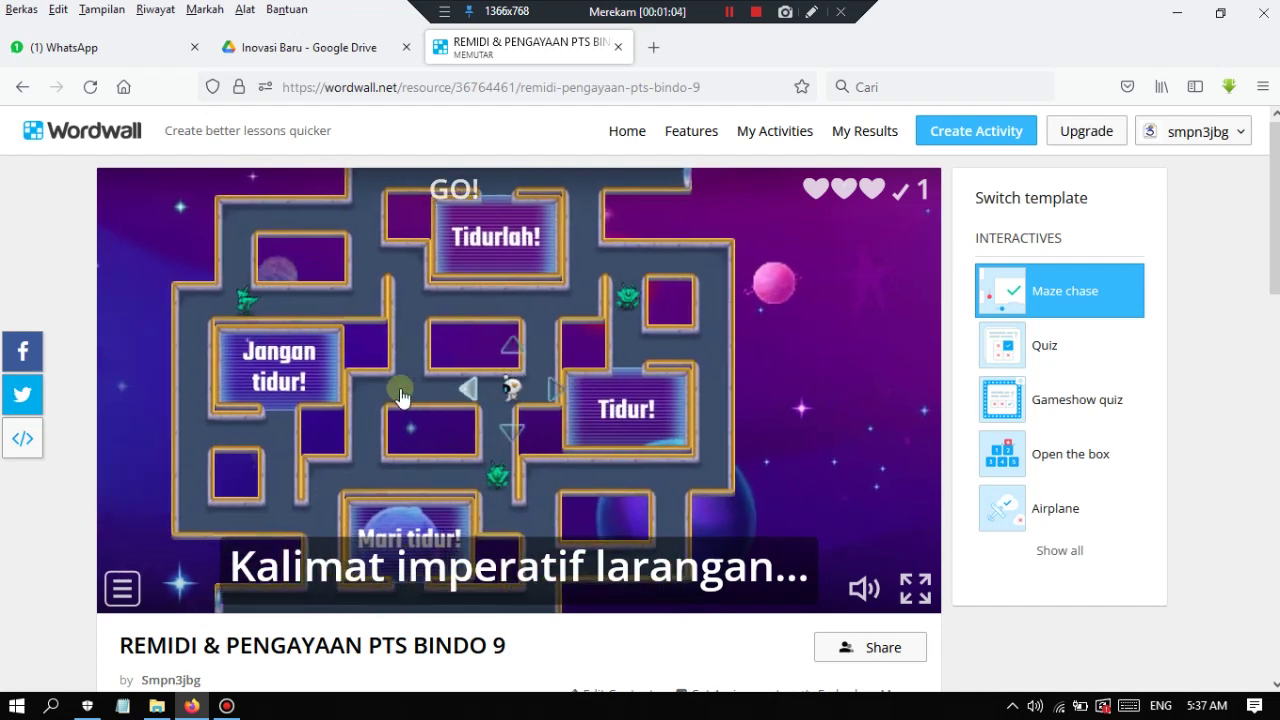
{"action": "left_click", "coordinate": [471, 471]}
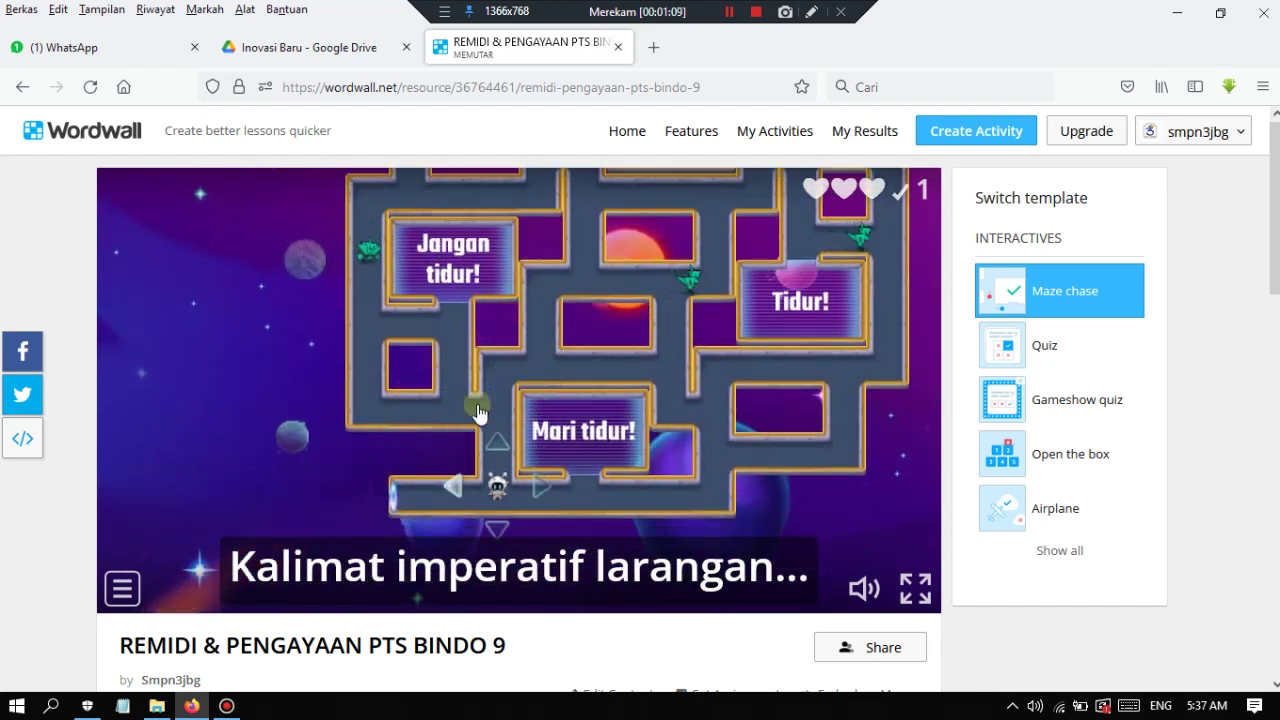
{"action": "left_click", "coordinate": [499, 413]}
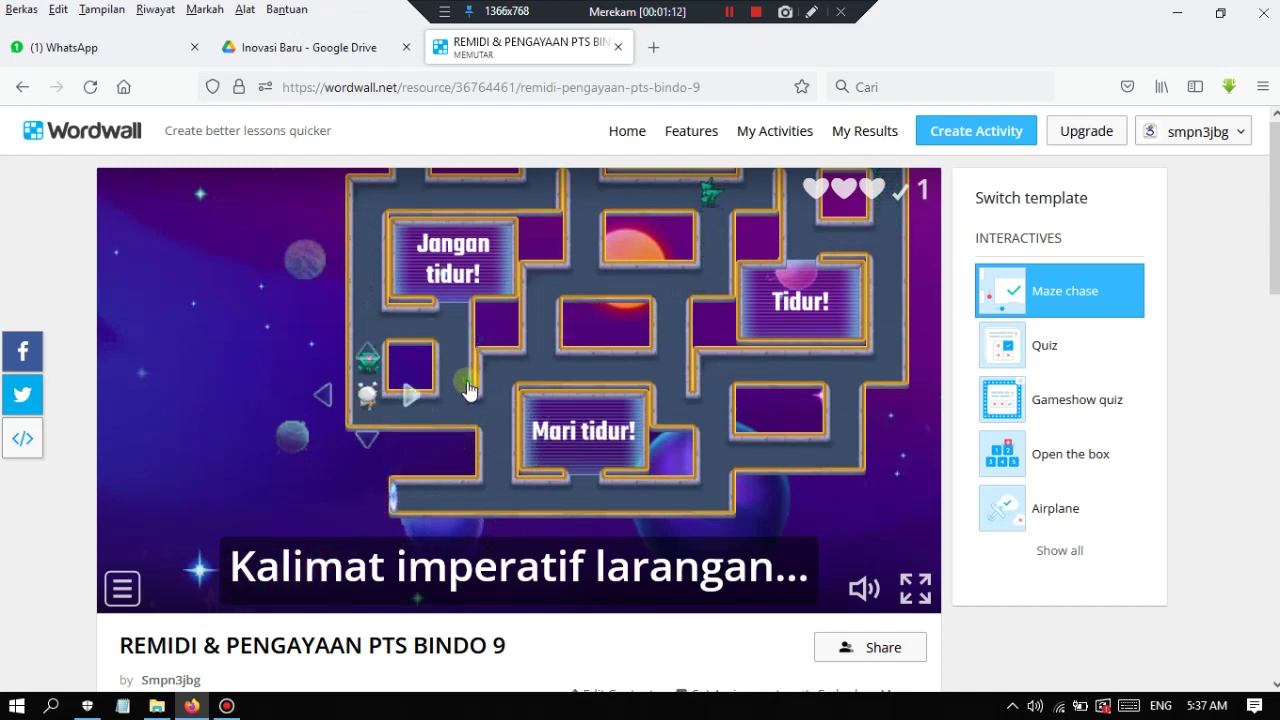
{"action": "left_click", "coordinate": [436, 388]}
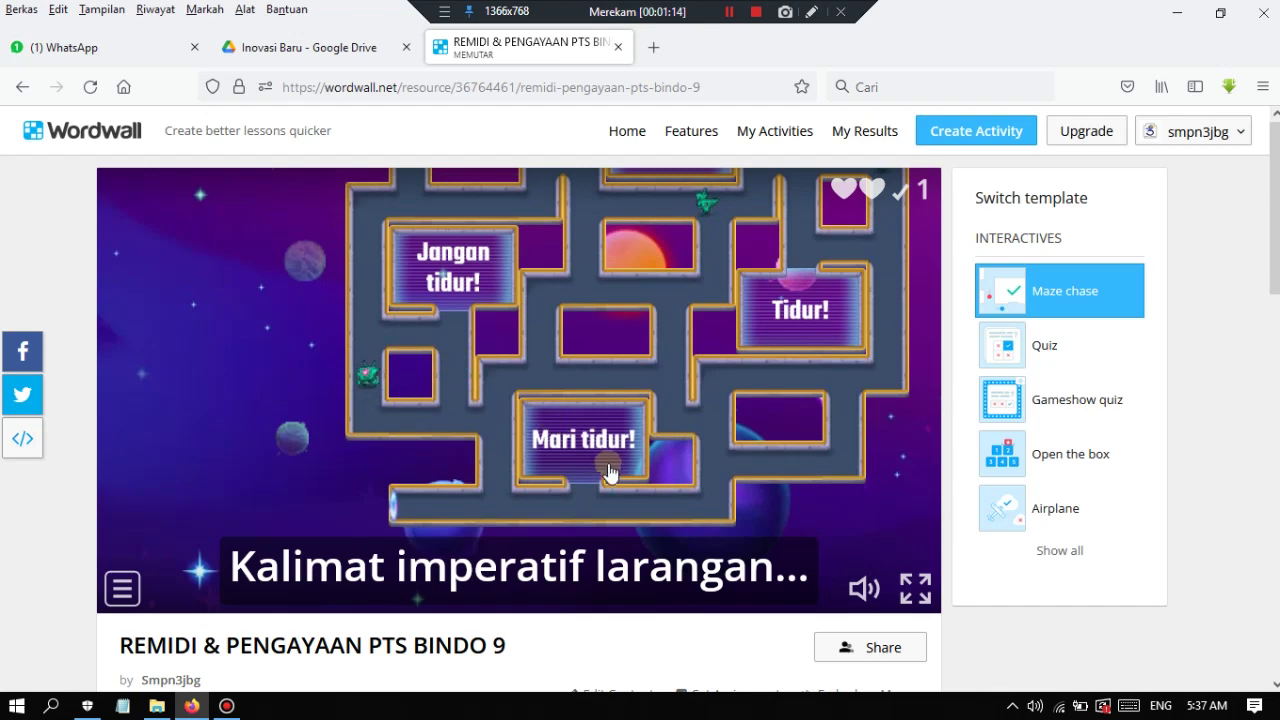
{"action": "left_click", "coordinate": [638, 470]}
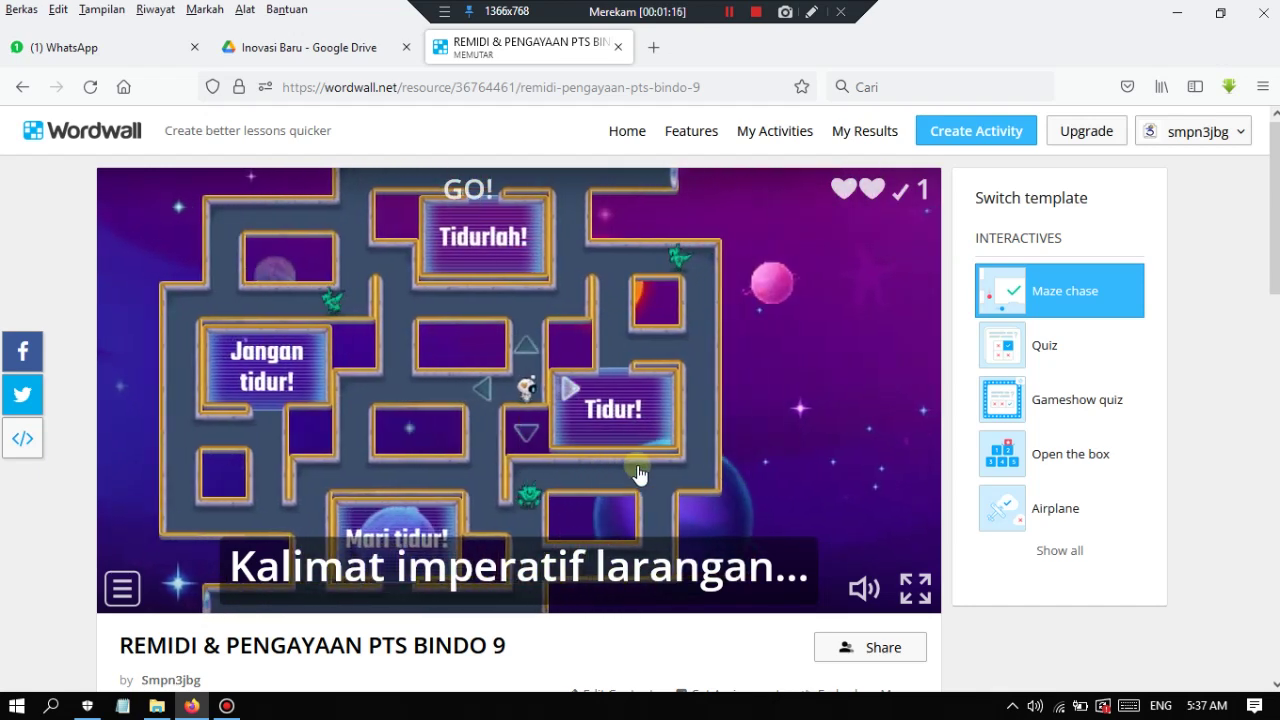
Make another attempt at the "Jangan tidur!" zone, moving through the maze corridors while avoiding the enemies.
{"action": "left_click", "coordinate": [517, 431]}
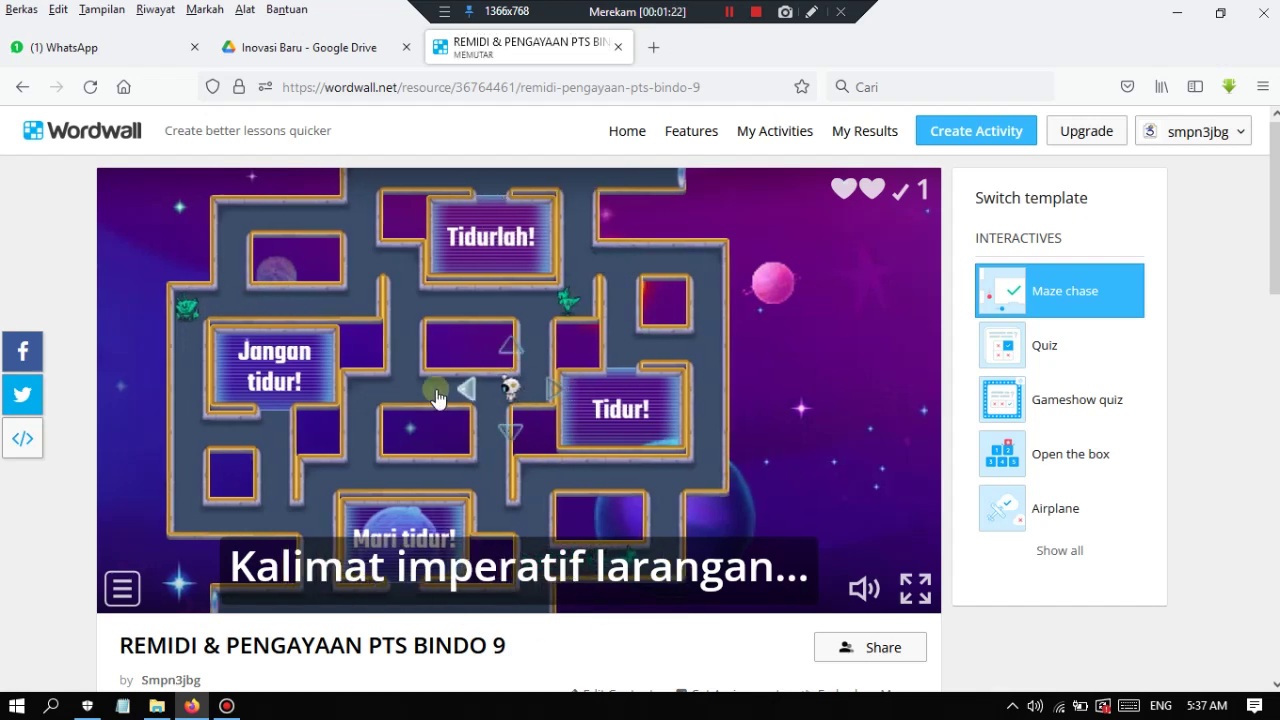
{"action": "left_click", "coordinate": [521, 390]}
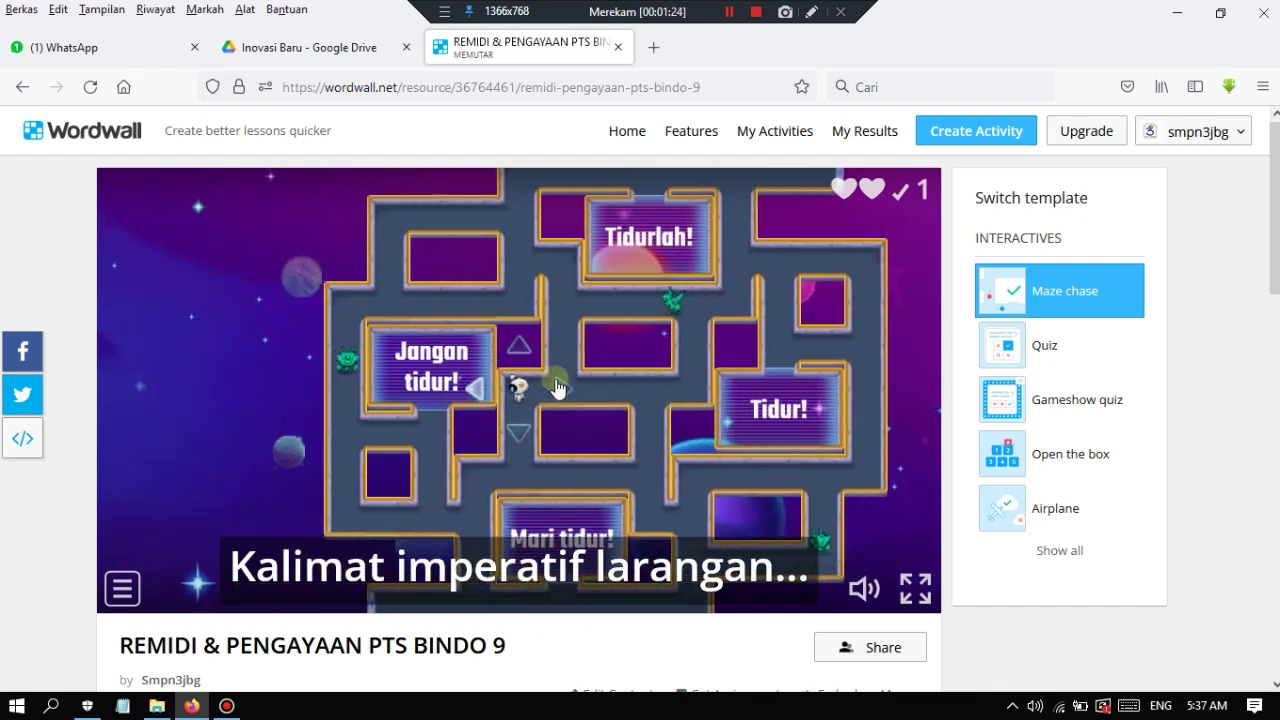
{"action": "left_click", "coordinate": [566, 388]}
{"action": "left_click", "coordinate": [593, 385]}
{"action": "left_click", "coordinate": [756, 438]}
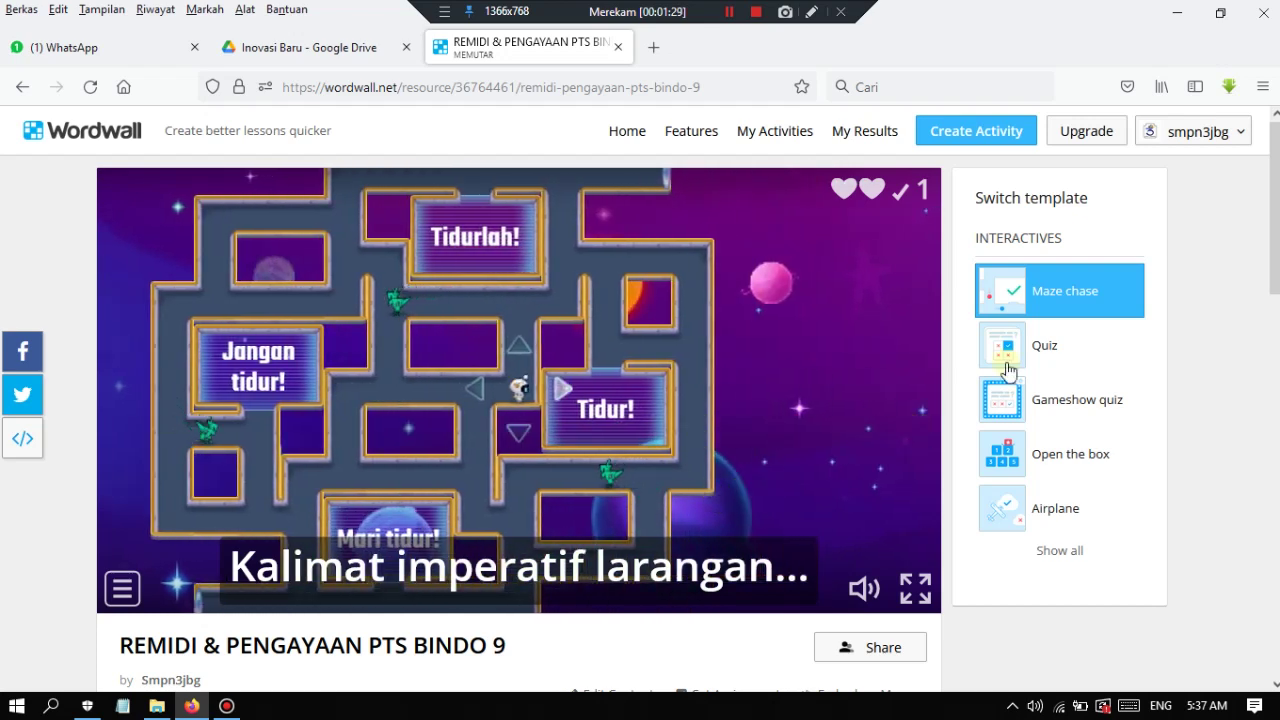
{"action": "left_click", "coordinate": [520, 322]}
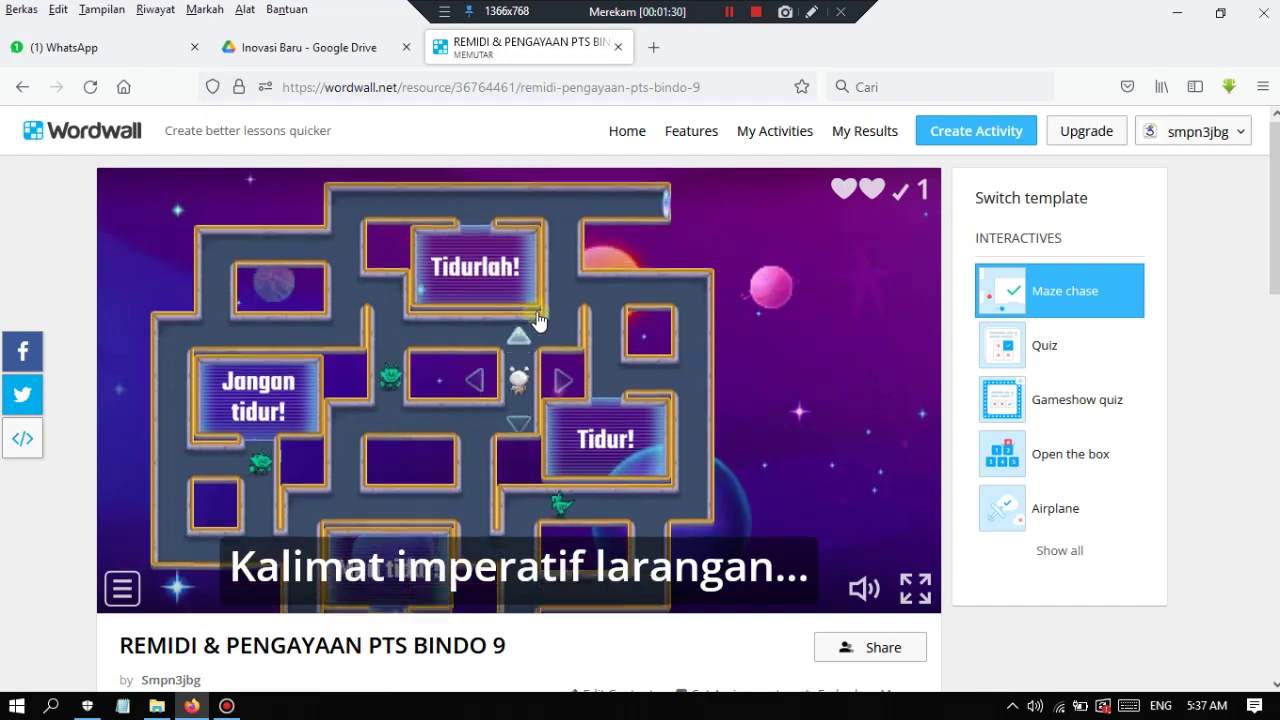
{"action": "left_click", "coordinate": [557, 362]}
{"action": "left_click", "coordinate": [545, 307]}
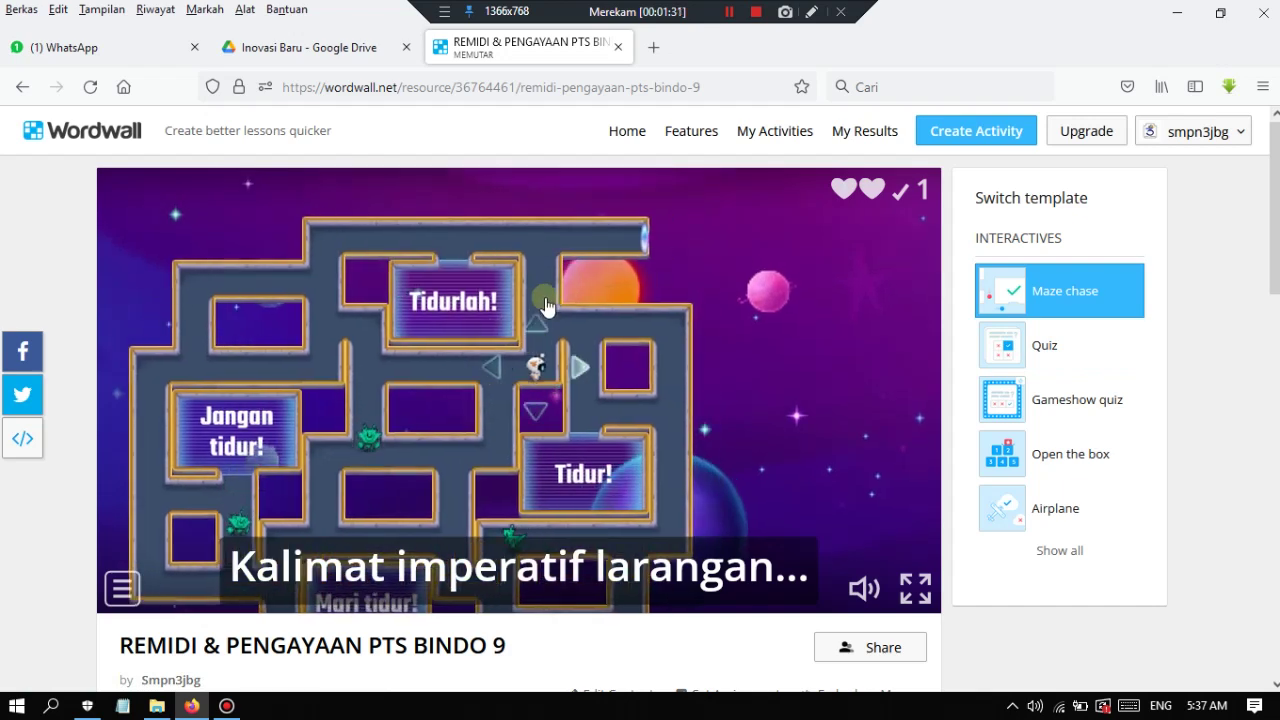
Switch the activity to the Quiz template, start it, and answer the first question with "Fiktif".
{"action": "left_click", "coordinate": [1059, 367]}
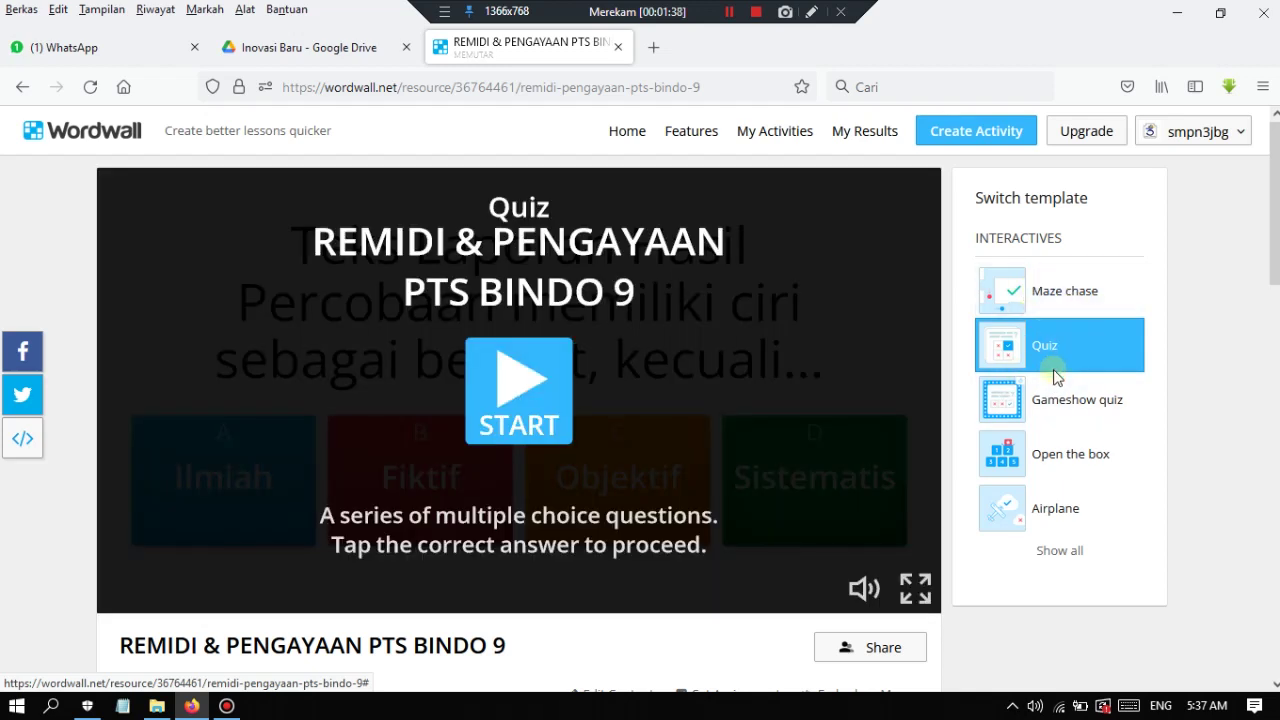
{"action": "left_click", "coordinate": [609, 374]}
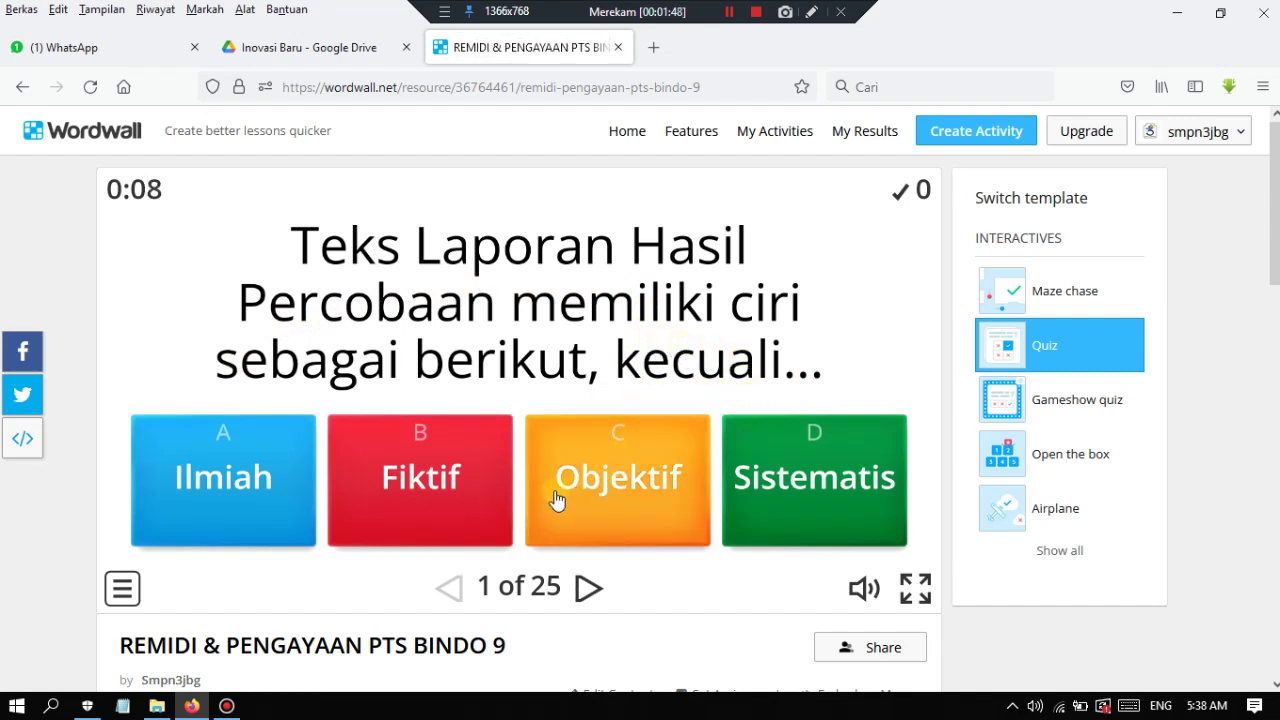
{"action": "left_click", "coordinate": [425, 514]}
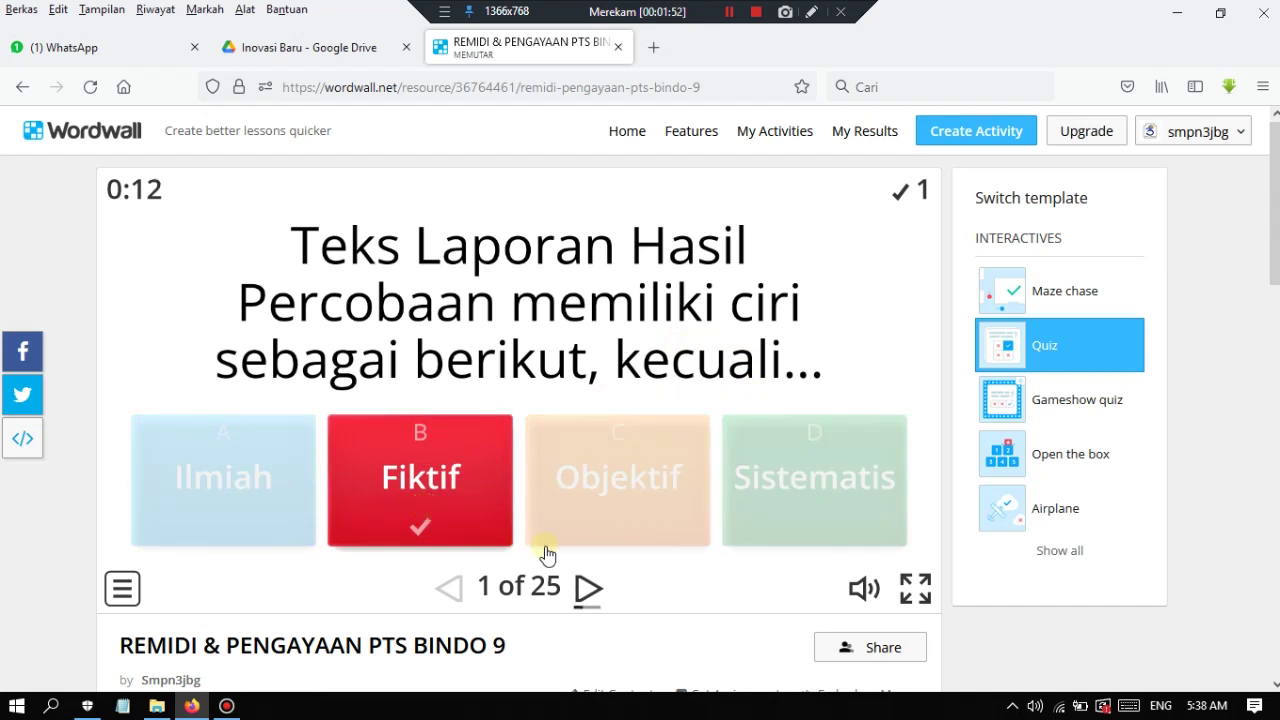
{"action": "left_click", "coordinate": [588, 592]}
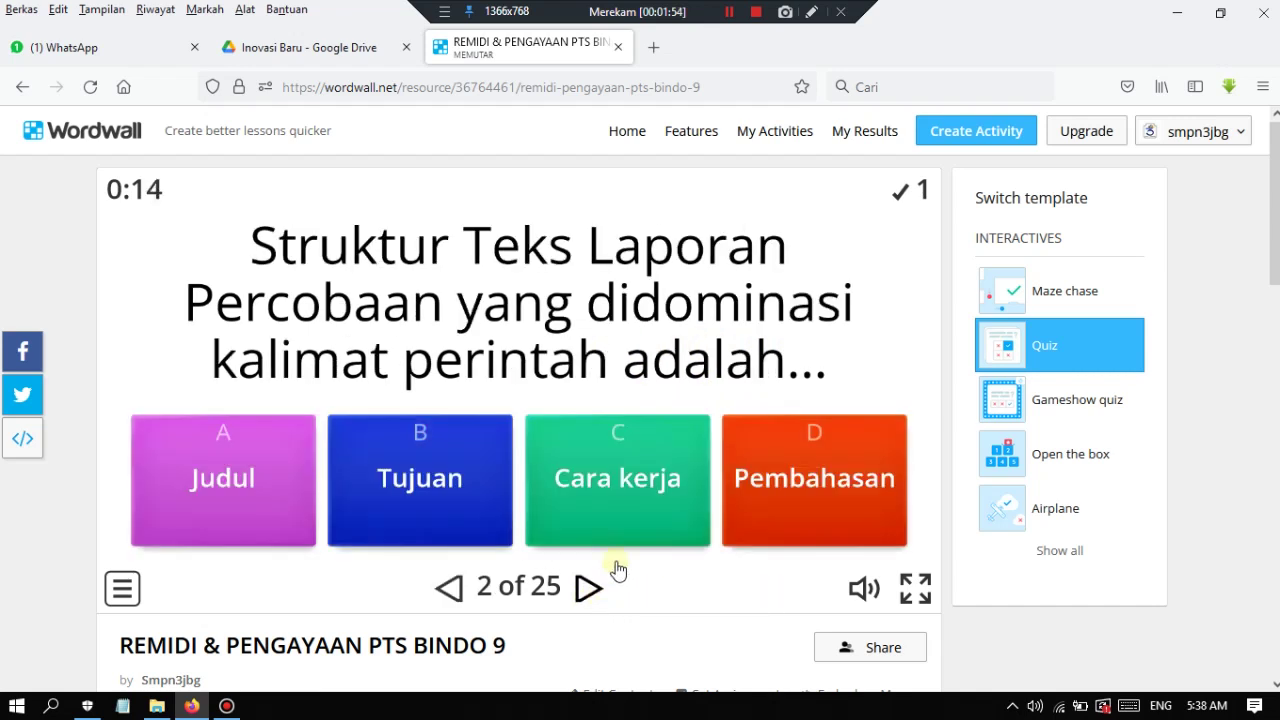
Answer quiz questions 2 to 4 with "Cara kerja", "Alat dan Bahasa" and "tidur".
{"action": "left_click", "coordinate": [640, 500]}
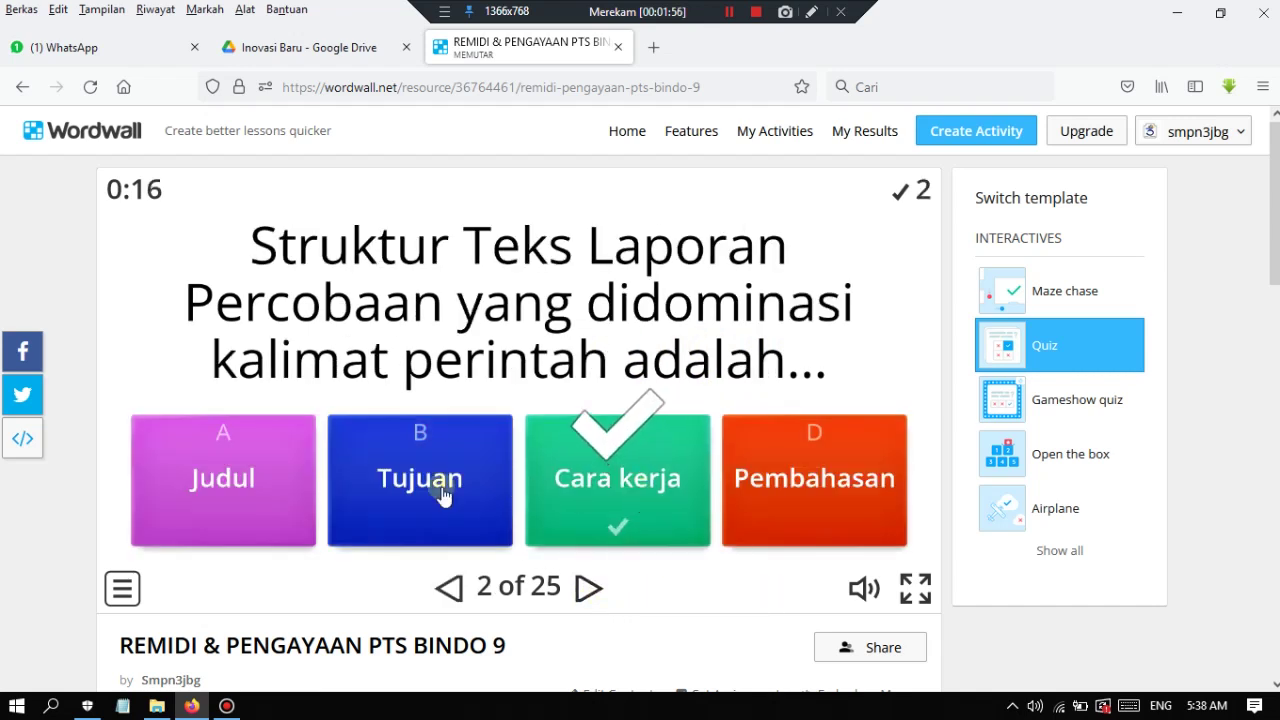
{"action": "left_click", "coordinate": [590, 590]}
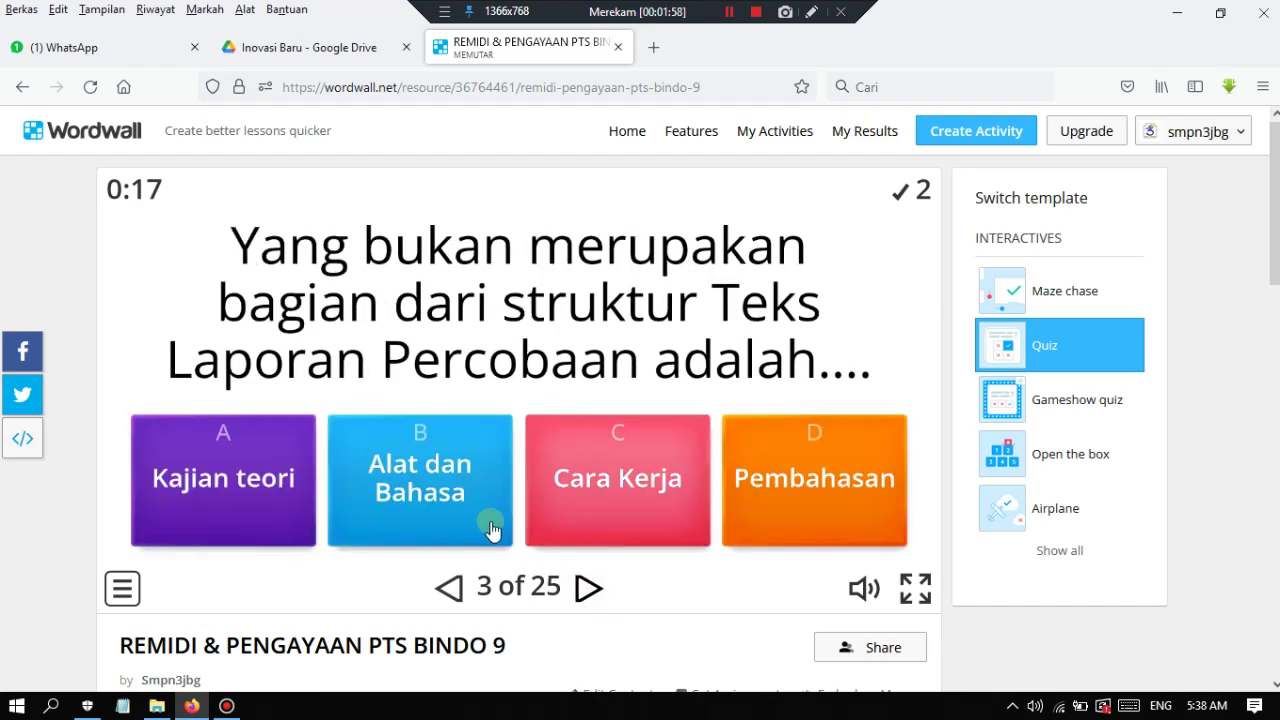
{"action": "left_click", "coordinate": [414, 471]}
{"action": "left_click", "coordinate": [588, 590]}
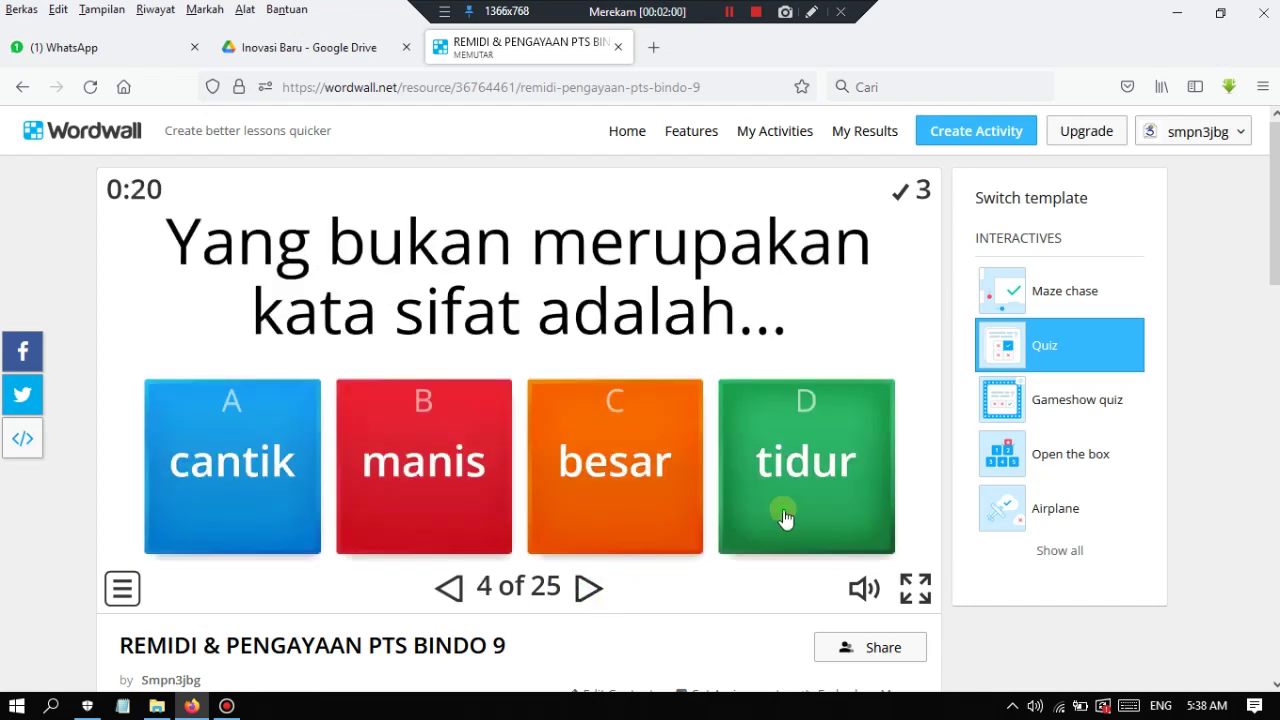
{"action": "left_click", "coordinate": [786, 517]}
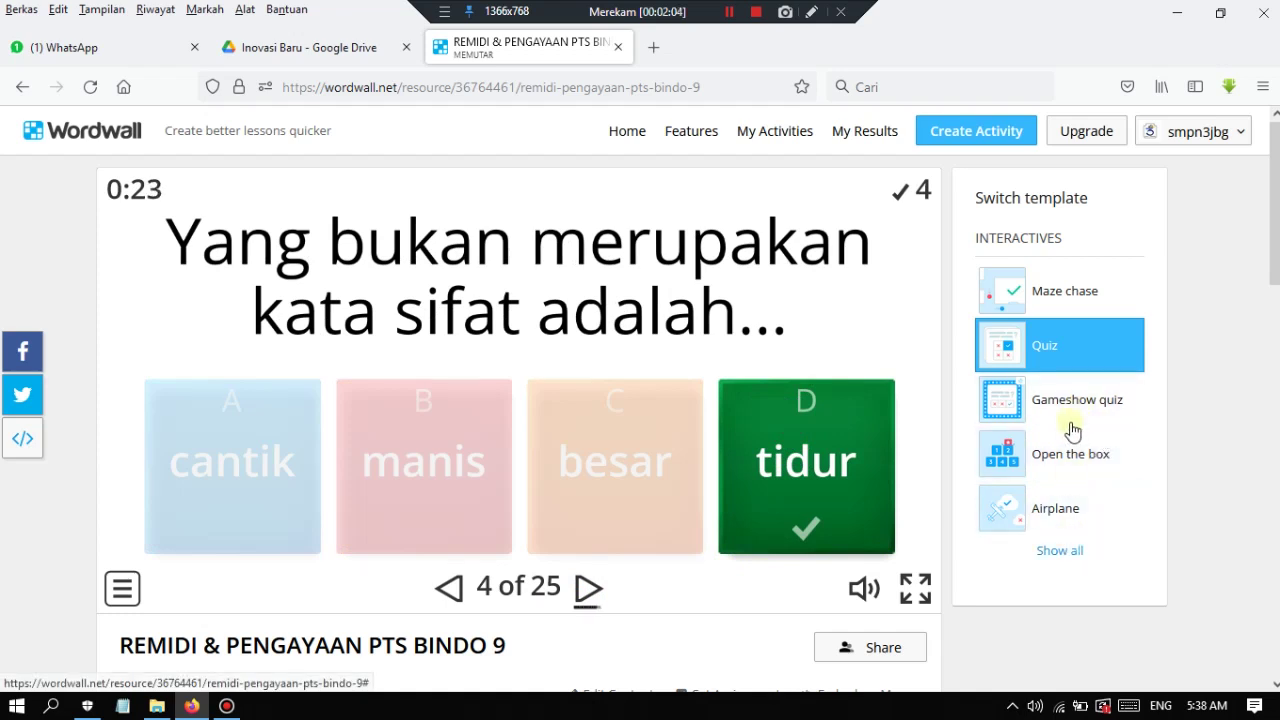
Switch the activity to the Gameshow quiz template and start it to show the first question.
{"action": "left_click", "coordinate": [1075, 420]}
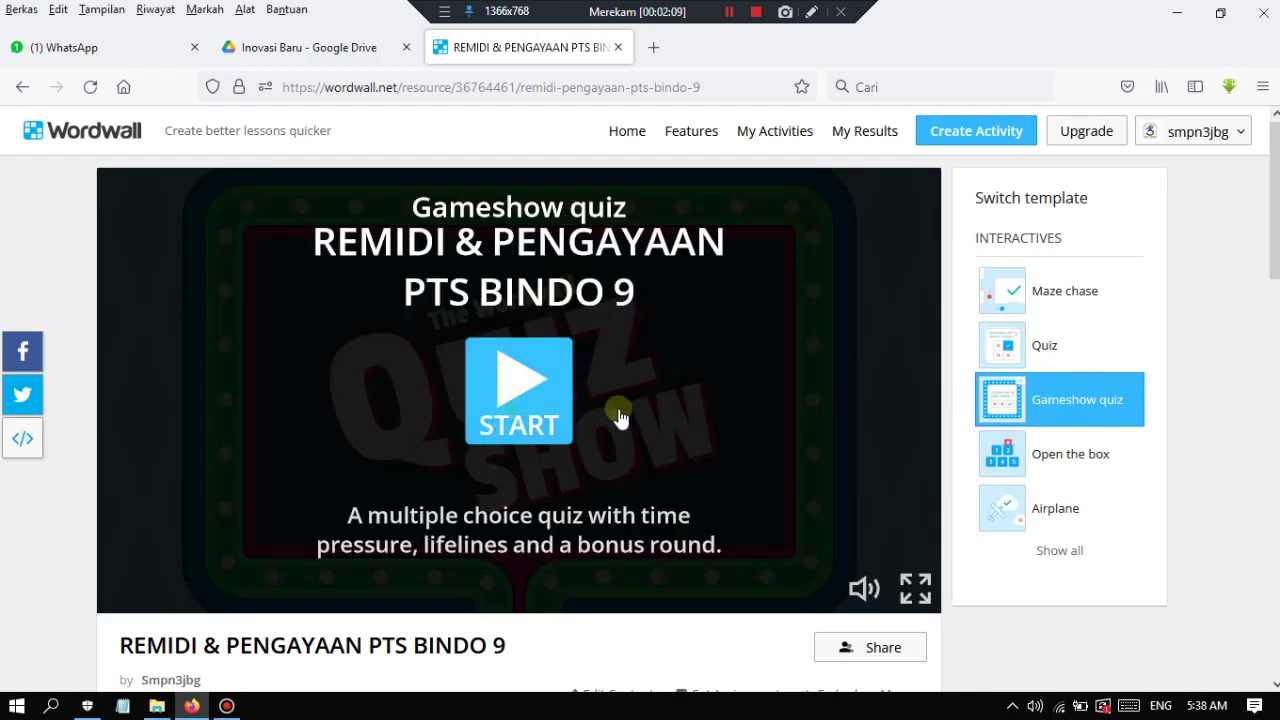
{"action": "left_click", "coordinate": [619, 418]}
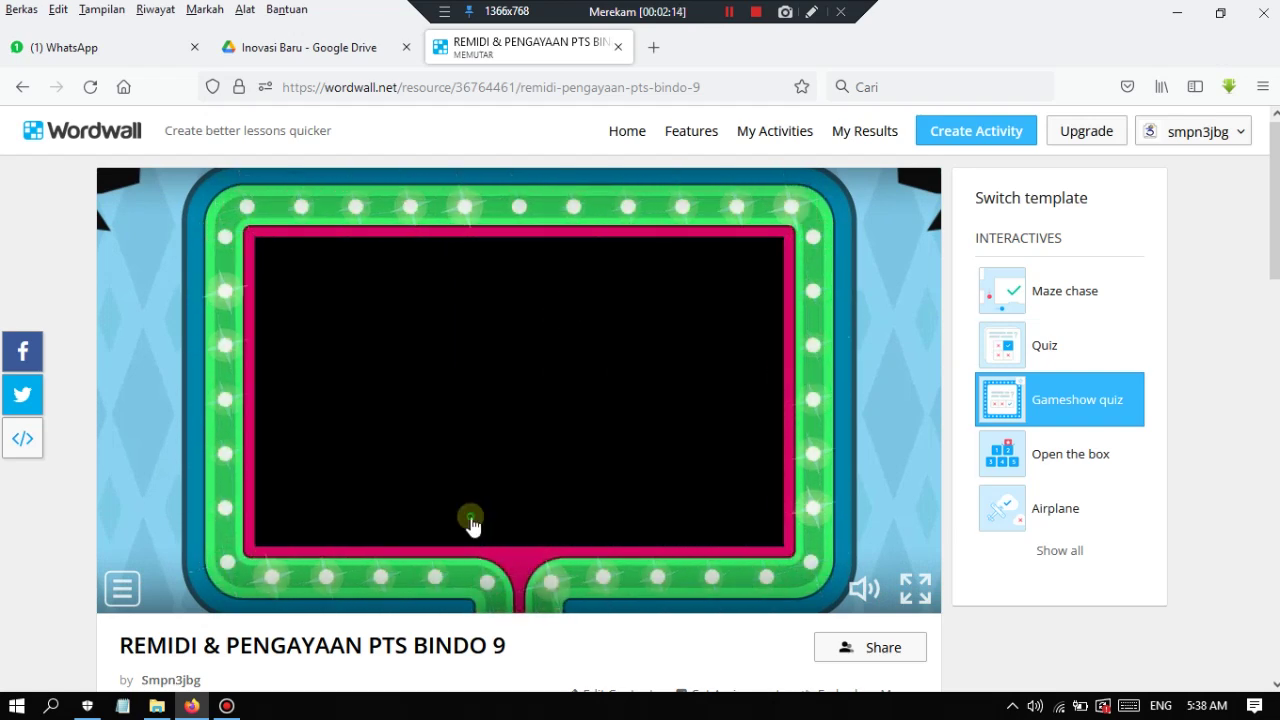
{"action": "scroll", "coordinate": [1063, 509], "scroll_direction": "down", "scroll_amount": 2}
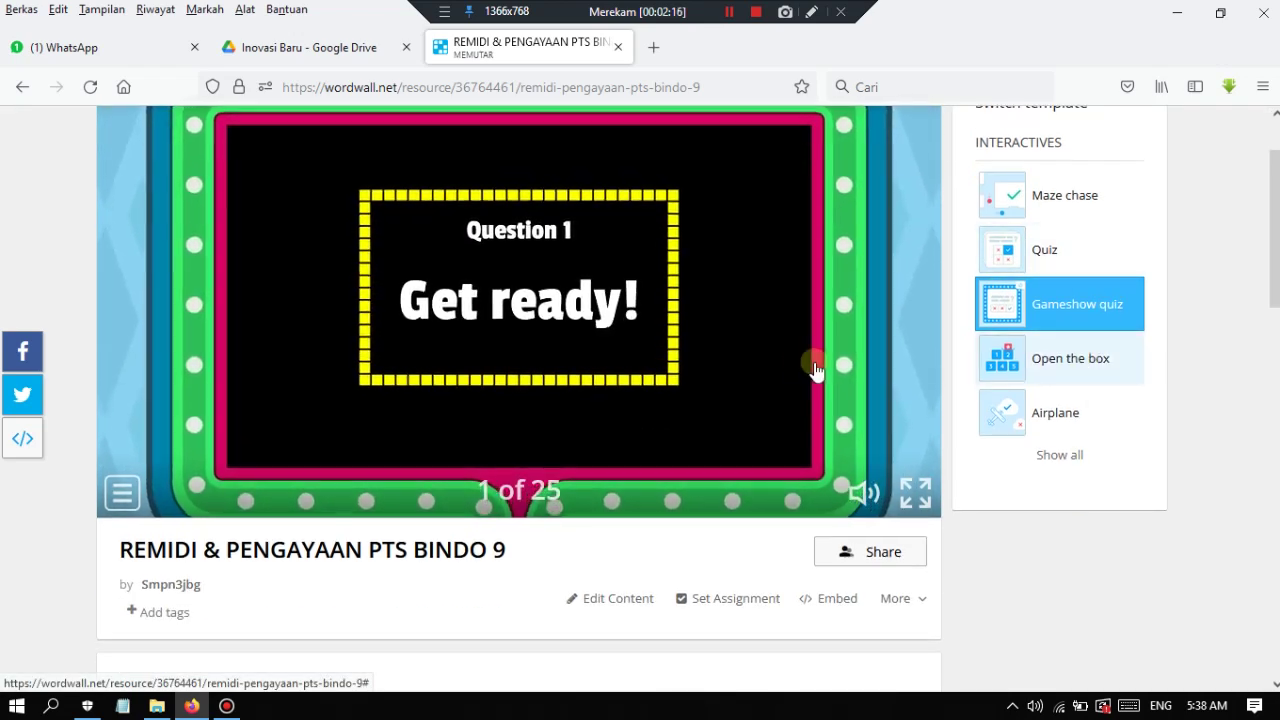
{"action": "scroll", "coordinate": [1043, 485], "scroll_direction": "up", "scroll_amount": 2}
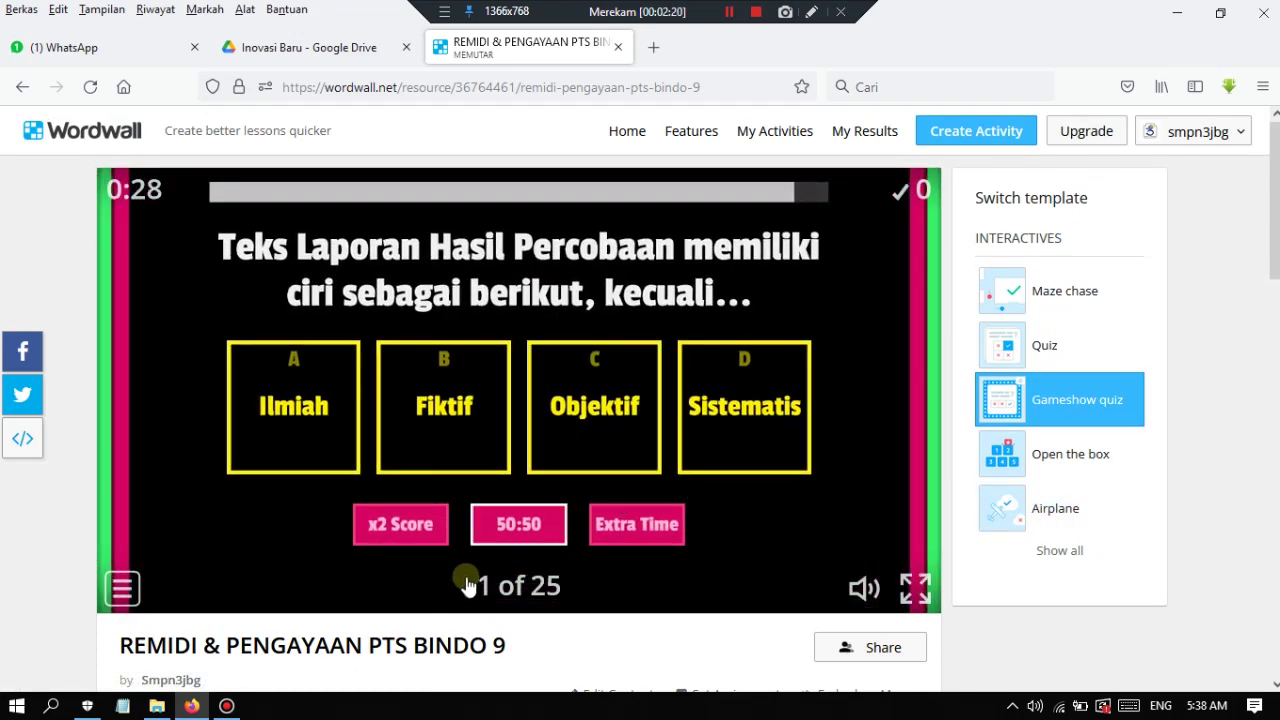
Switch the activity to the Airplane template, start it, and steer the plane among the answer clouds.
{"action": "left_click", "coordinate": [1040, 520]}
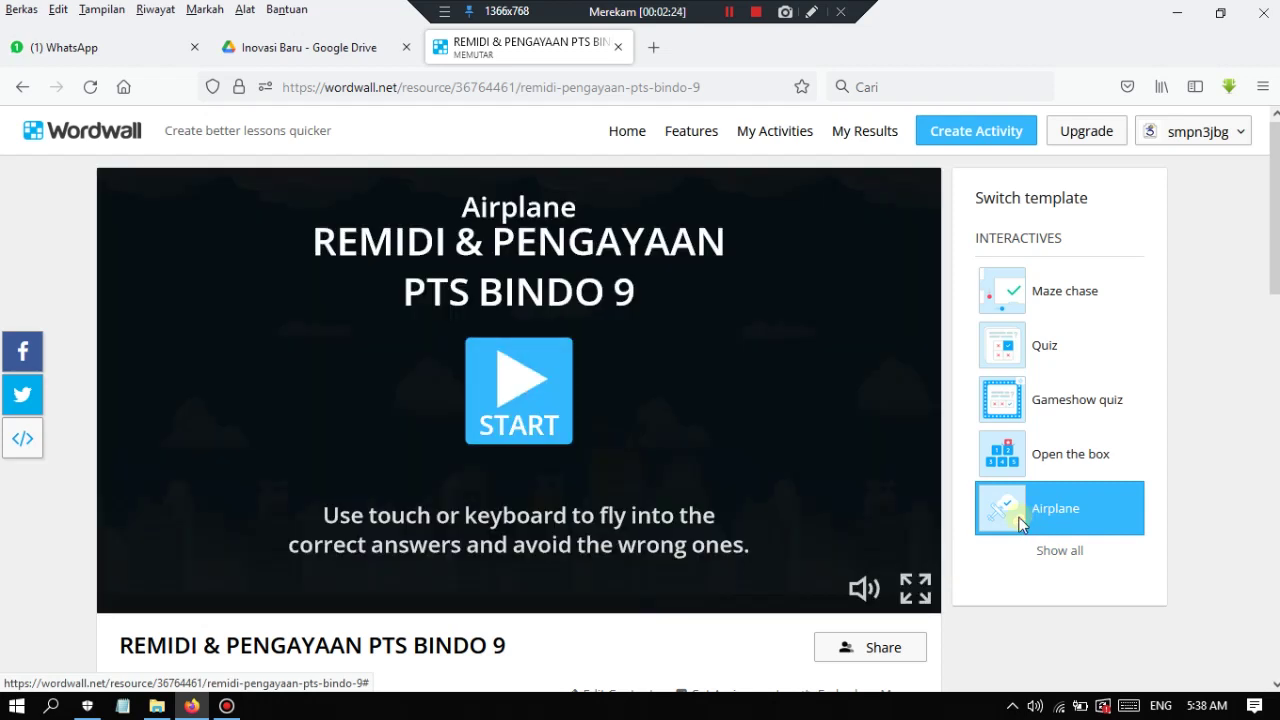
{"action": "left_click", "coordinate": [510, 405]}
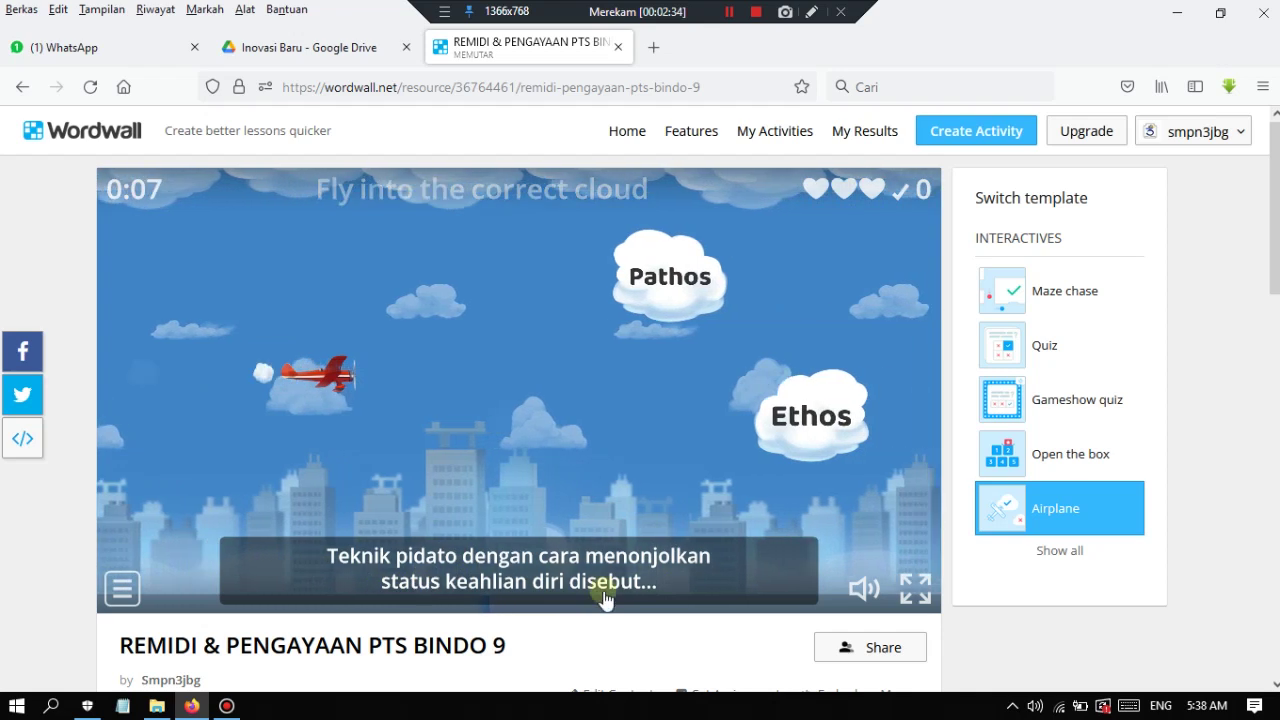
{"action": "left_click", "coordinate": [578, 432]}
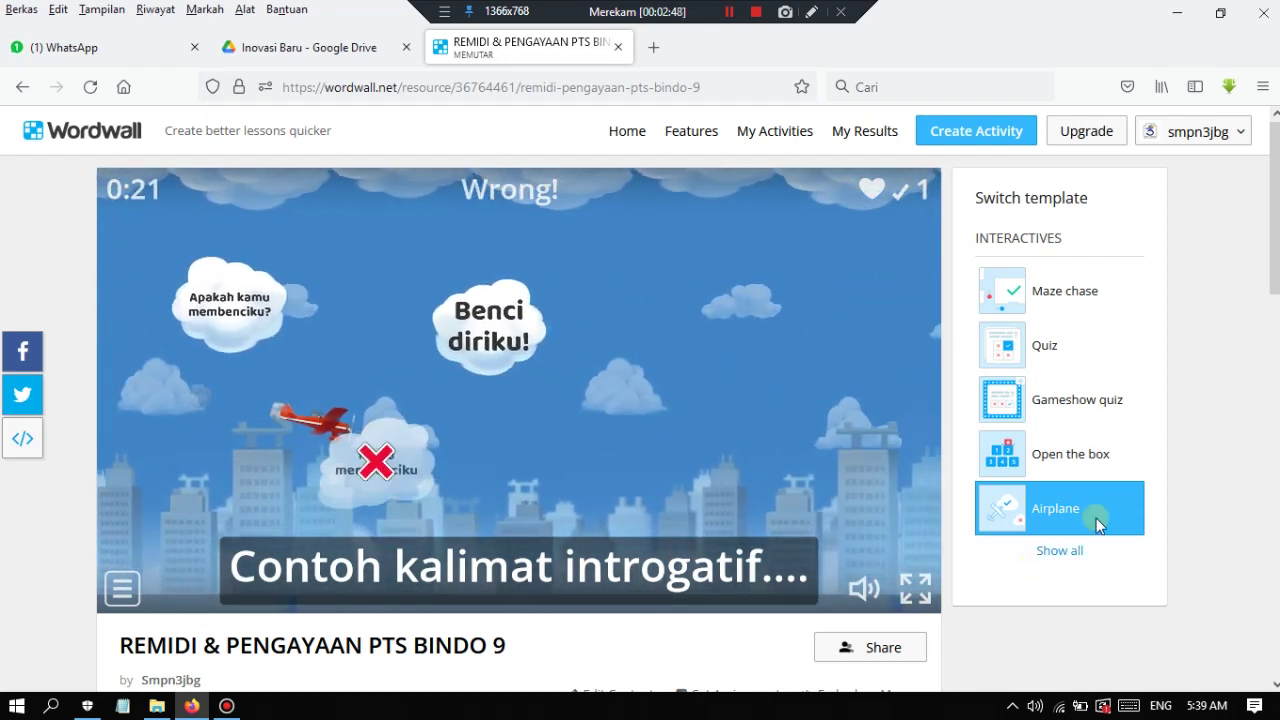
Review the full list of templates available for the activity, close it, and go to the Wordwall home page.
{"action": "left_click", "coordinate": [1071, 557]}
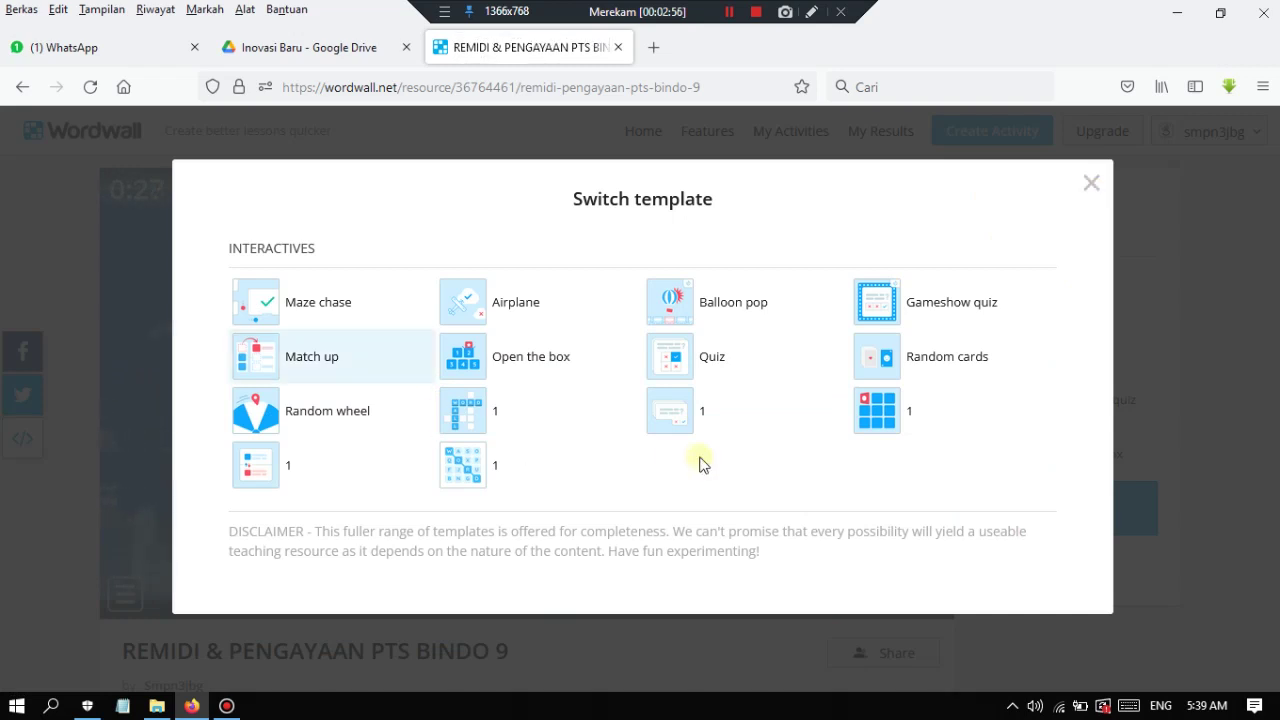
{"action": "left_click", "coordinate": [1094, 183]}
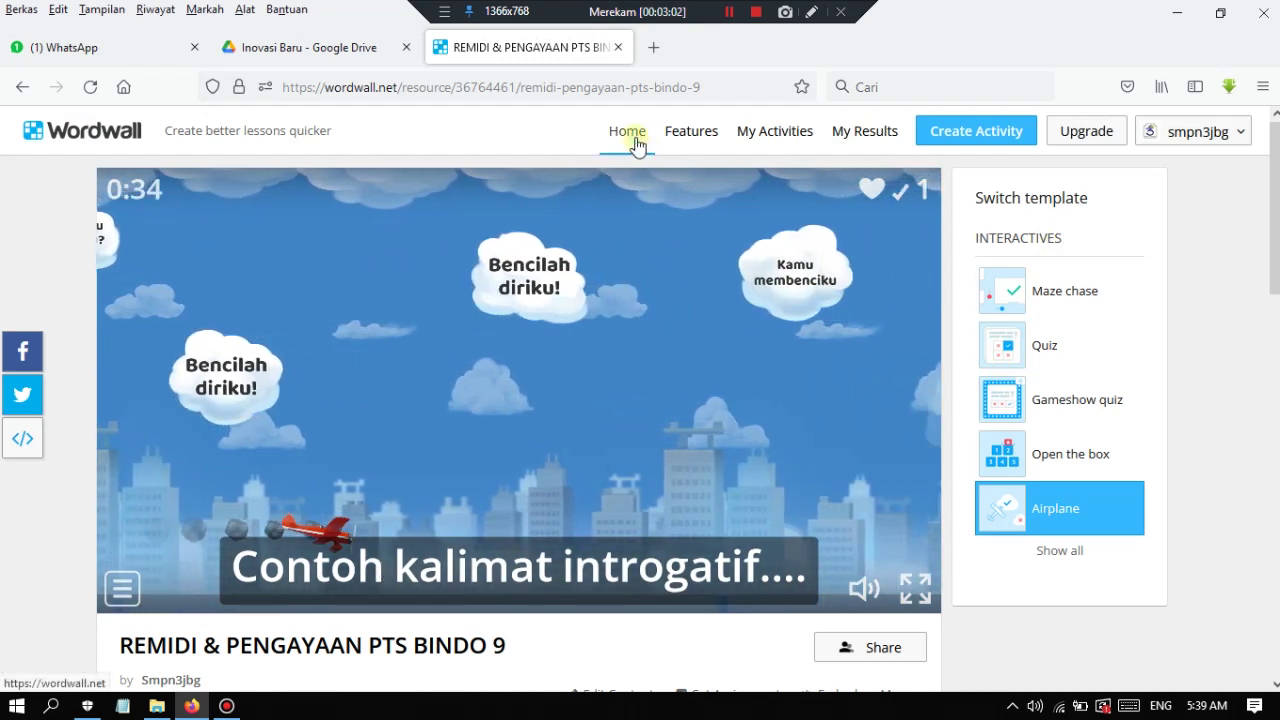
{"action": "left_click", "coordinate": [635, 141]}
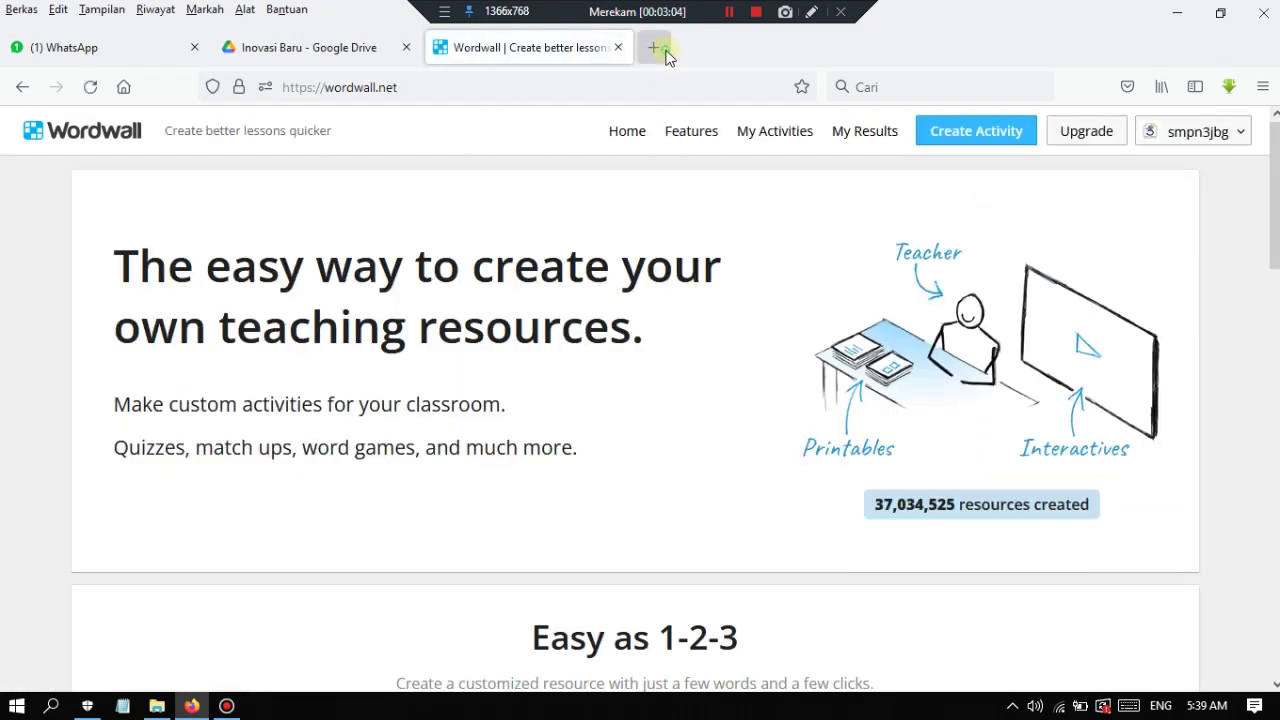
Open wordwall.net in a new browser tab and log out of the signed-in account.
{"action": "left_click", "coordinate": [655, 48]}
{"action": "left_click", "coordinate": [514, 377]}
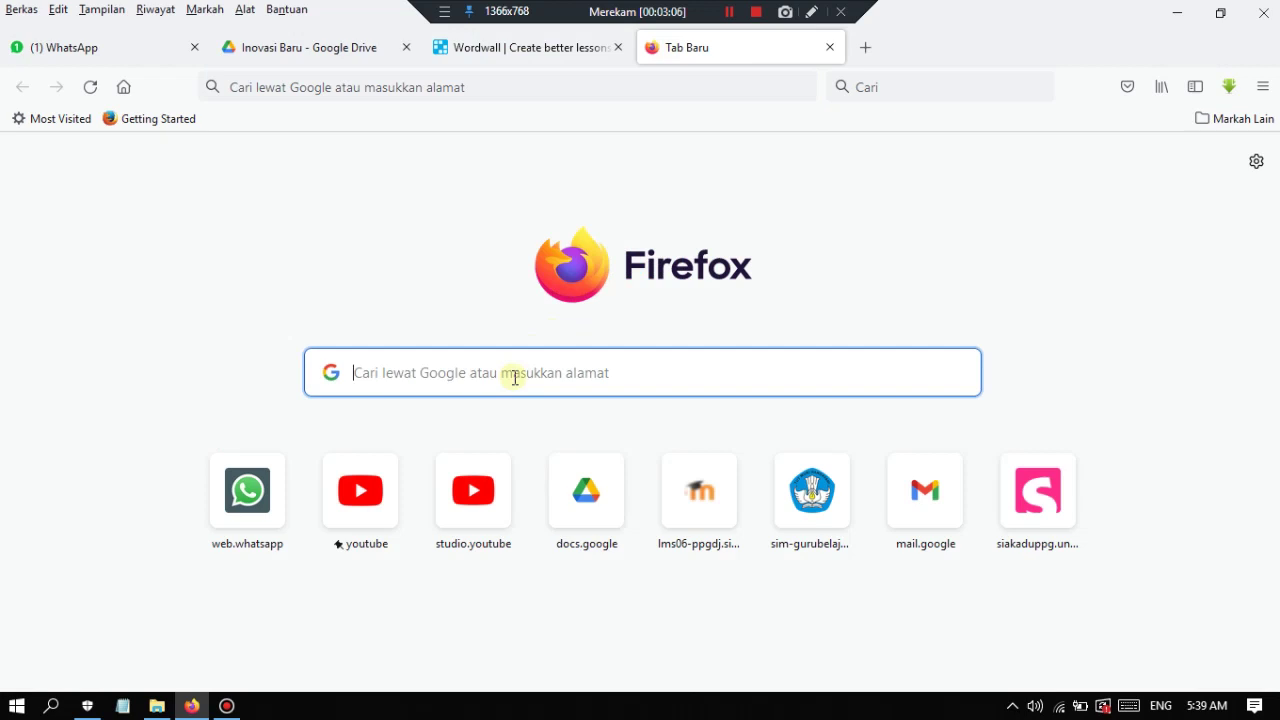
{"action": "type", "text": "wordwall.net/"}
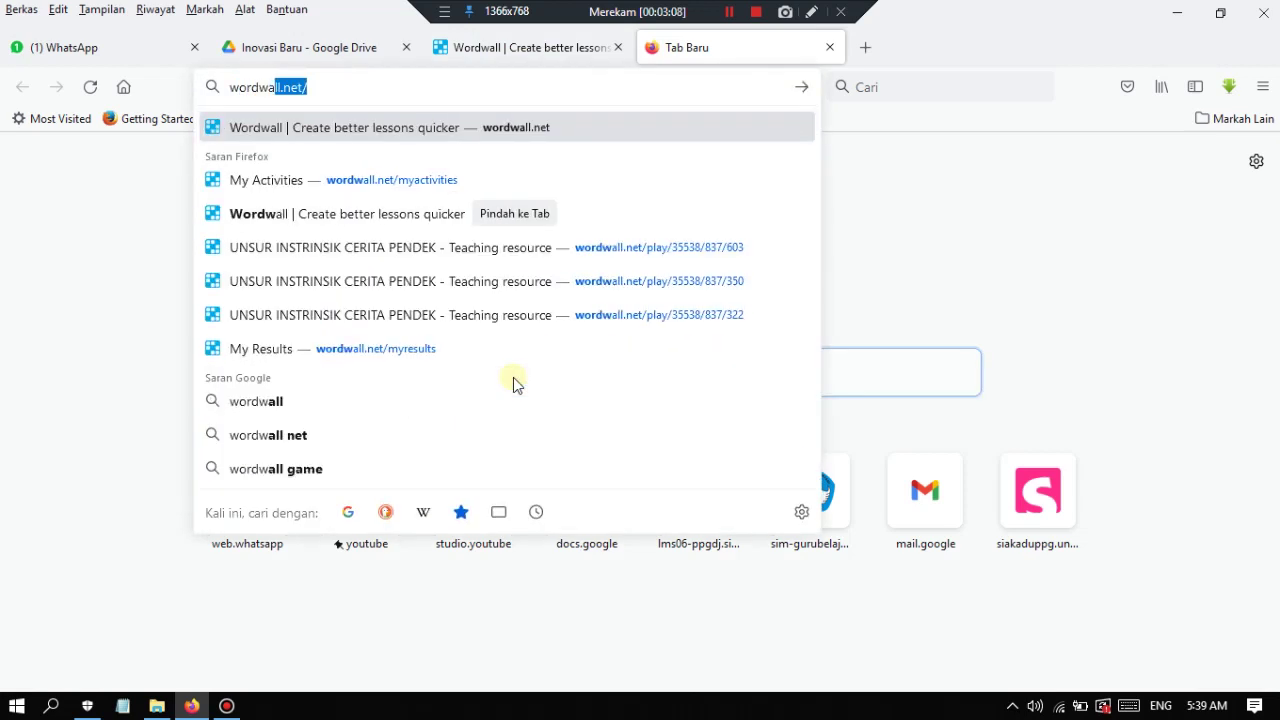
{"action": "key", "text": "Return"}
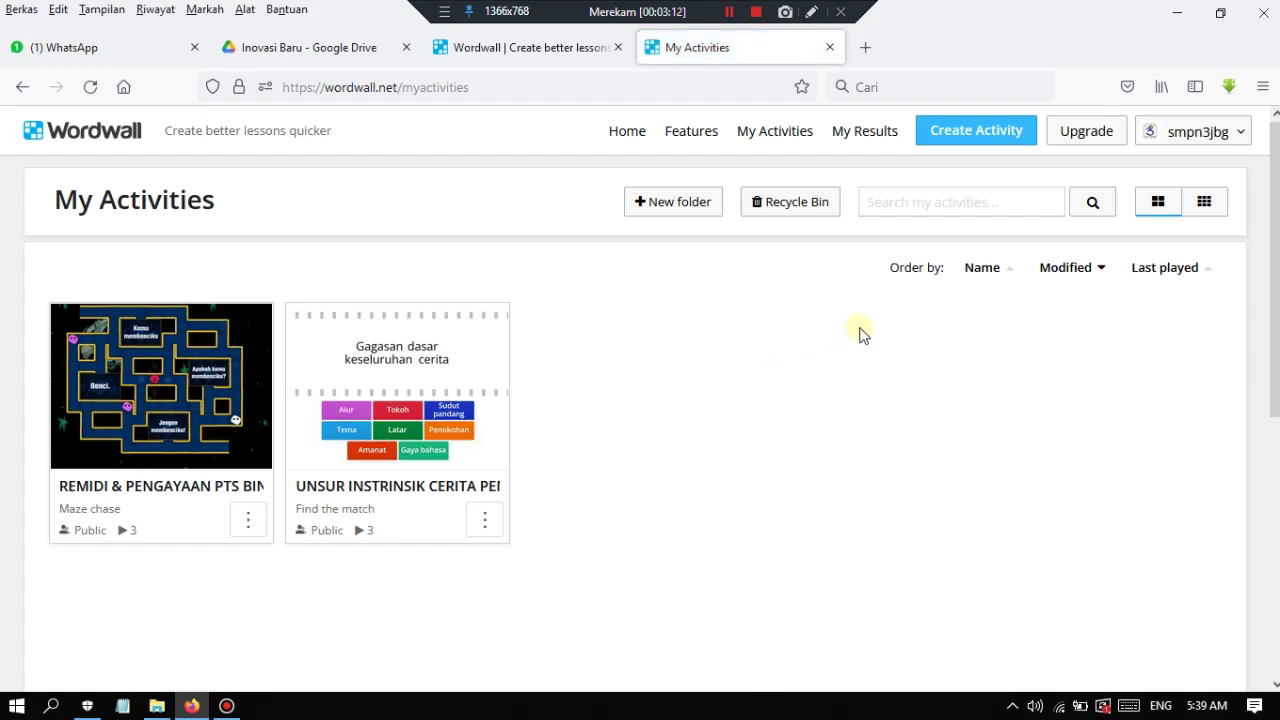
{"action": "left_click", "coordinate": [1190, 143]}
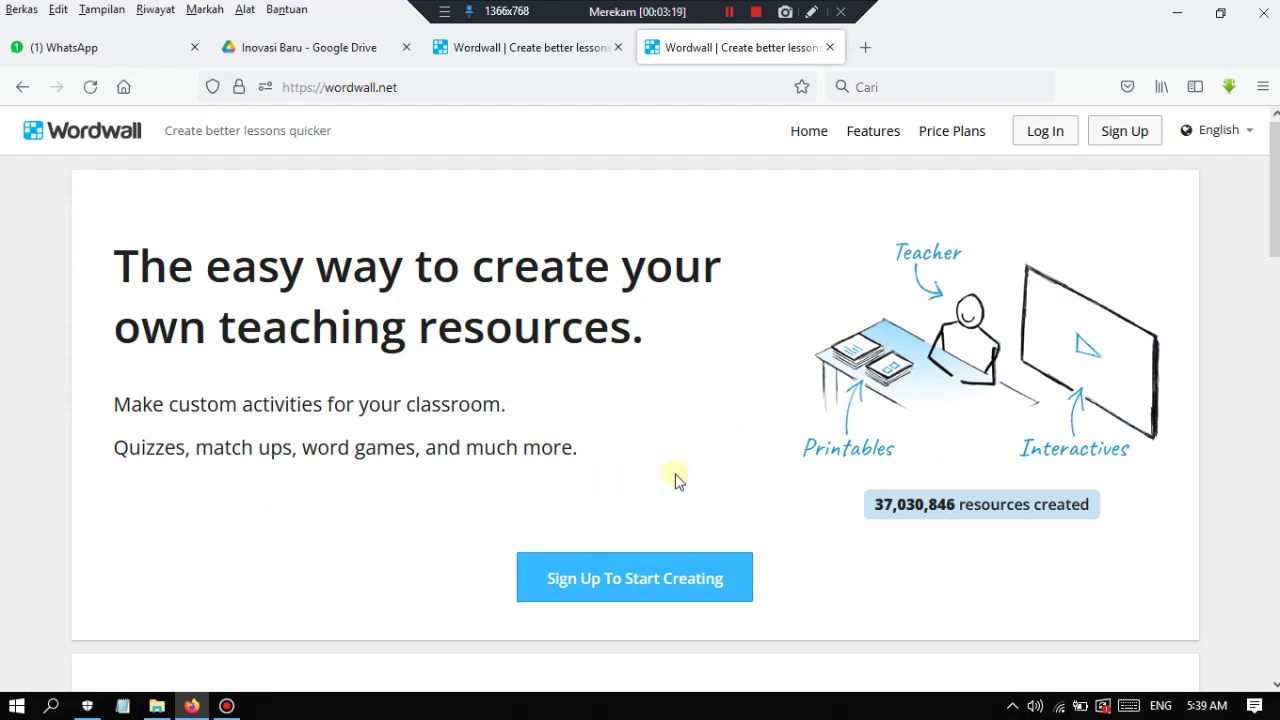
Circle the Log In option in red with the screen pen, clear the drawing, and open the login page.
{"action": "left_click", "coordinate": [809, 14]}
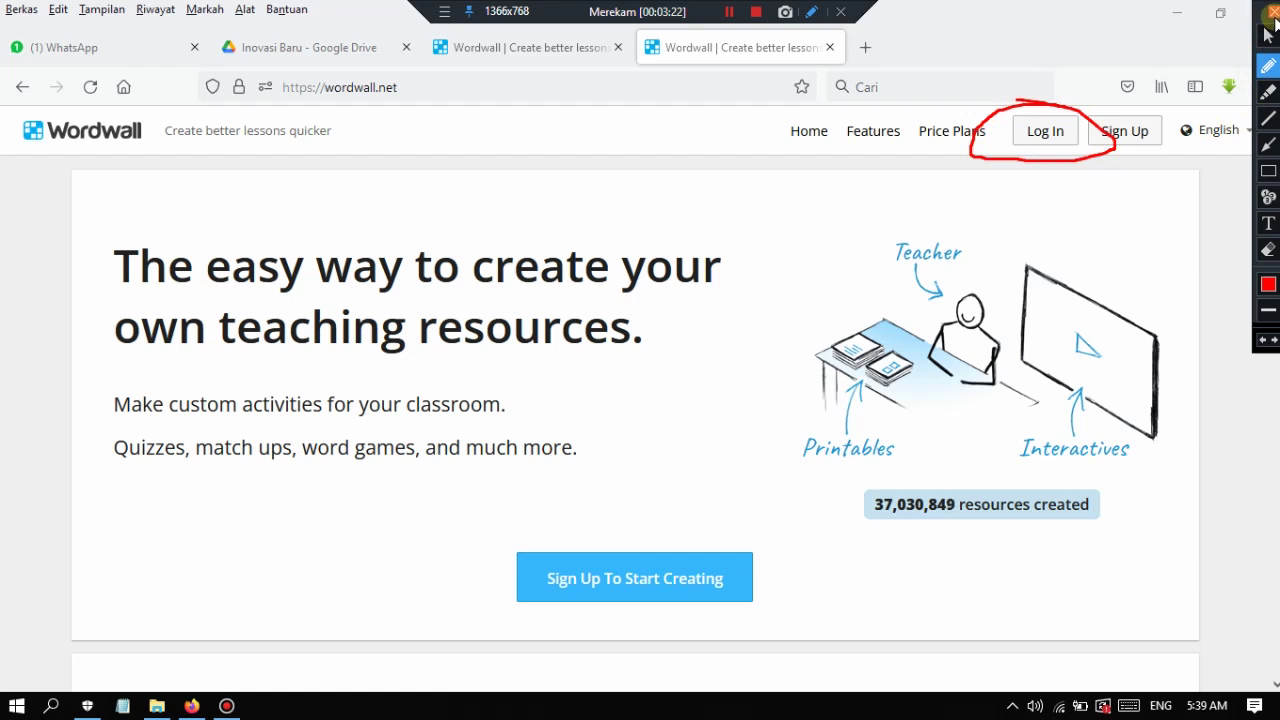
{"action": "left_click", "coordinate": [1272, 12]}
{"action": "left_click", "coordinate": [1063, 137]}
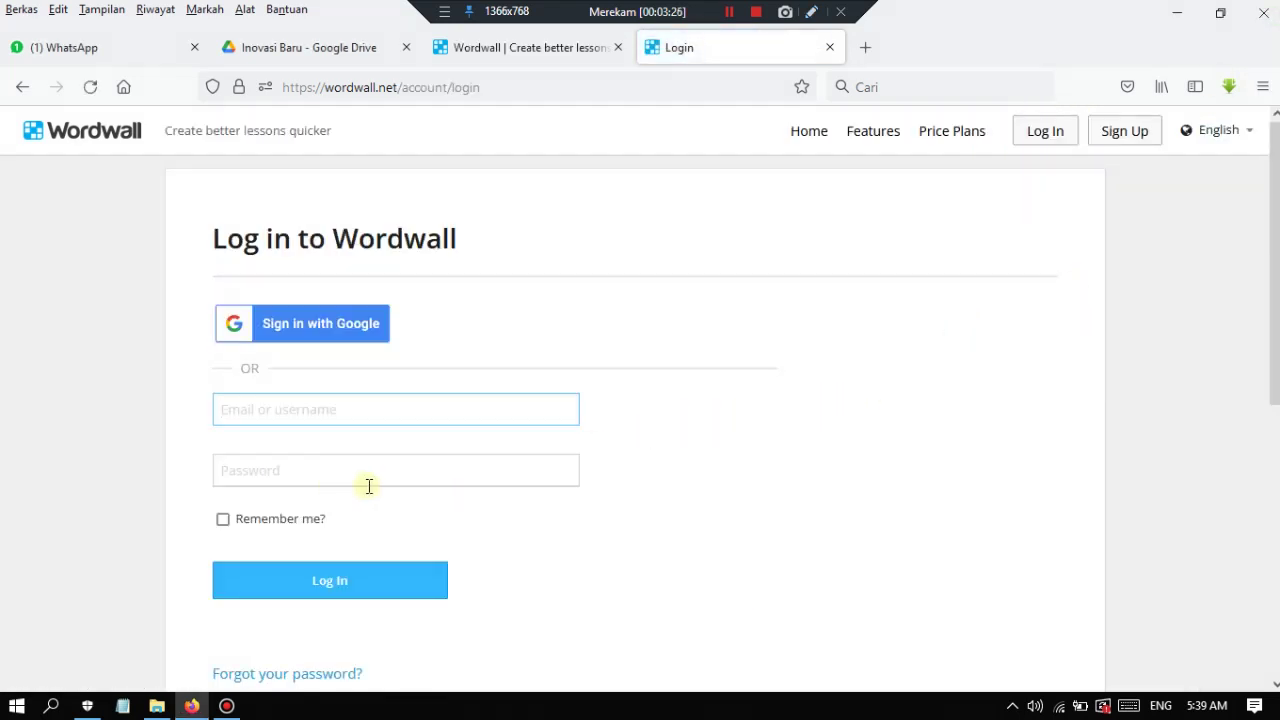
Circle the Google sign-in option in red, clear the drawing, and log in to Wordwall with the school's Google account.
{"action": "left_click", "coordinate": [810, 13]}
{"action": "left_click_drag", "start_coordinate": [420, 300], "coordinate": [312, 296]}
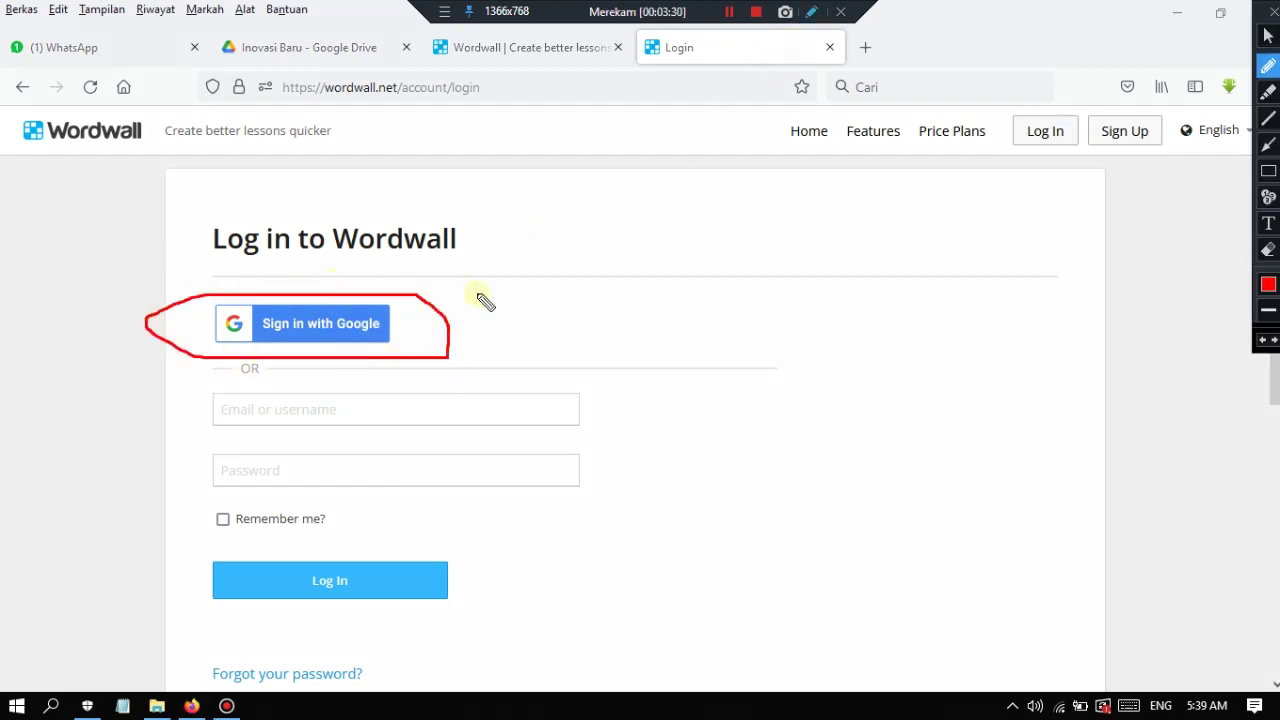
{"action": "left_click", "coordinate": [1273, 13]}
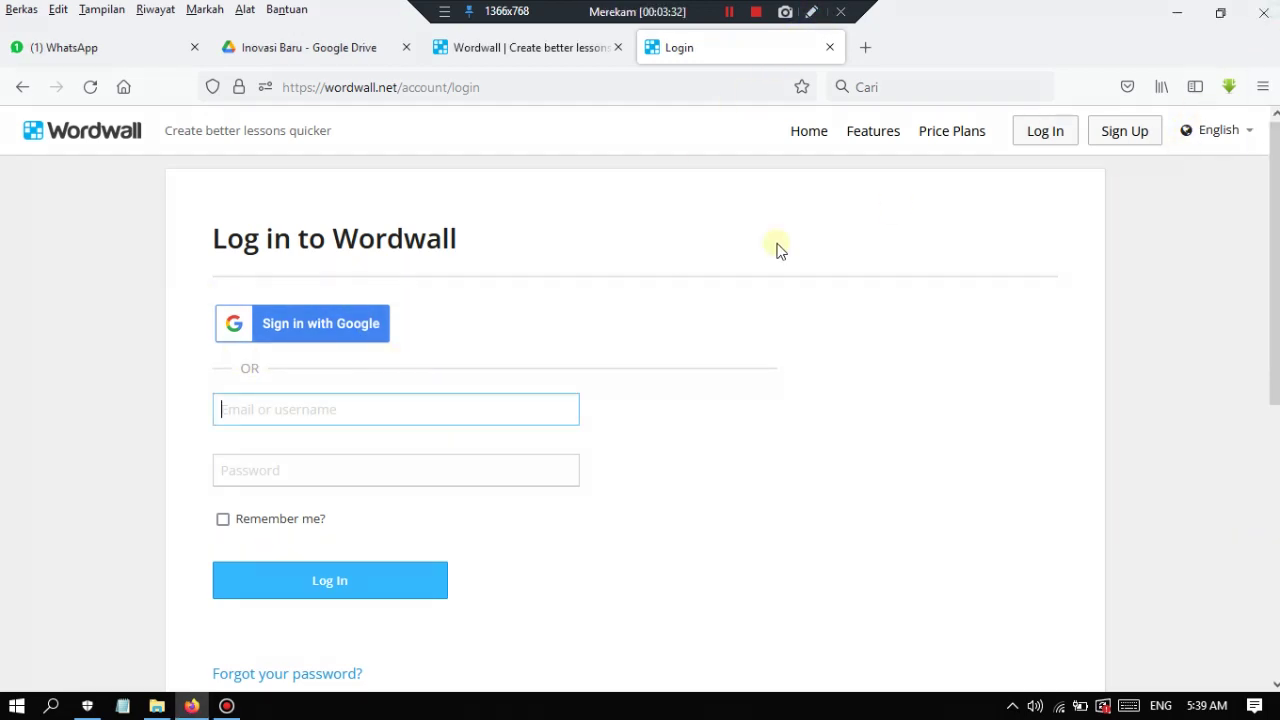
{"action": "left_click", "coordinate": [336, 338]}
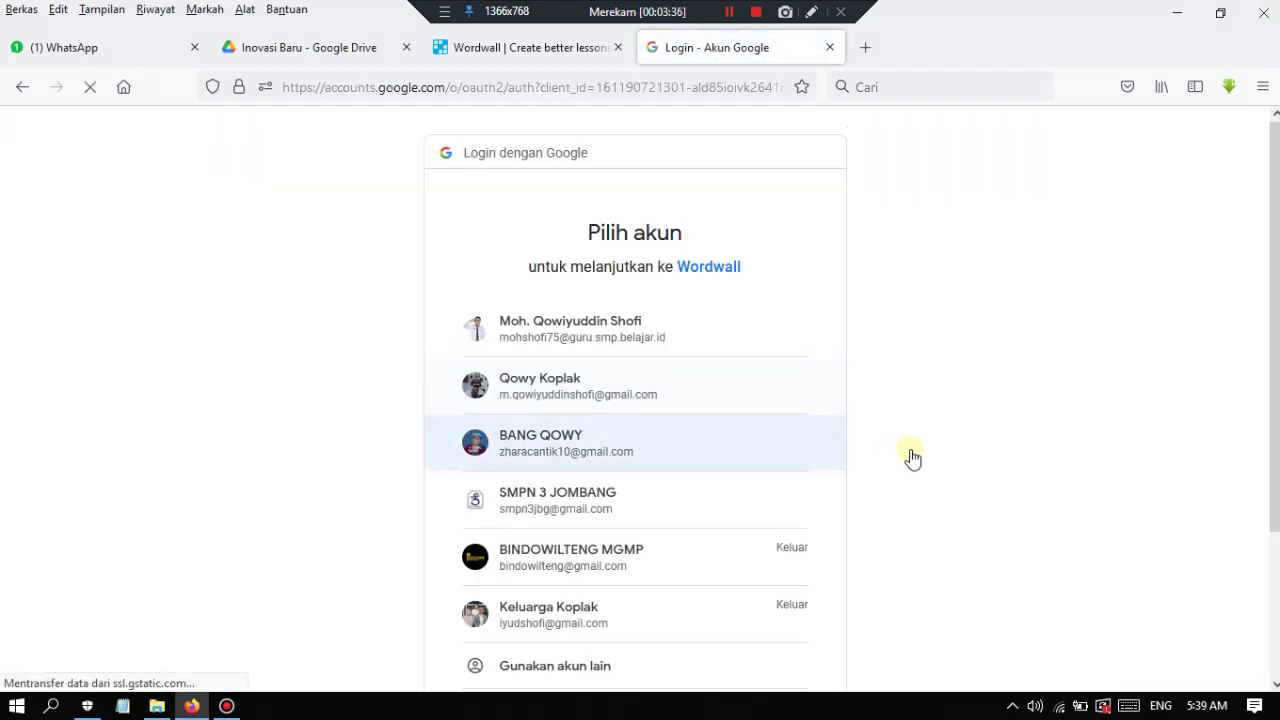
{"action": "left_click", "coordinate": [600, 515]}
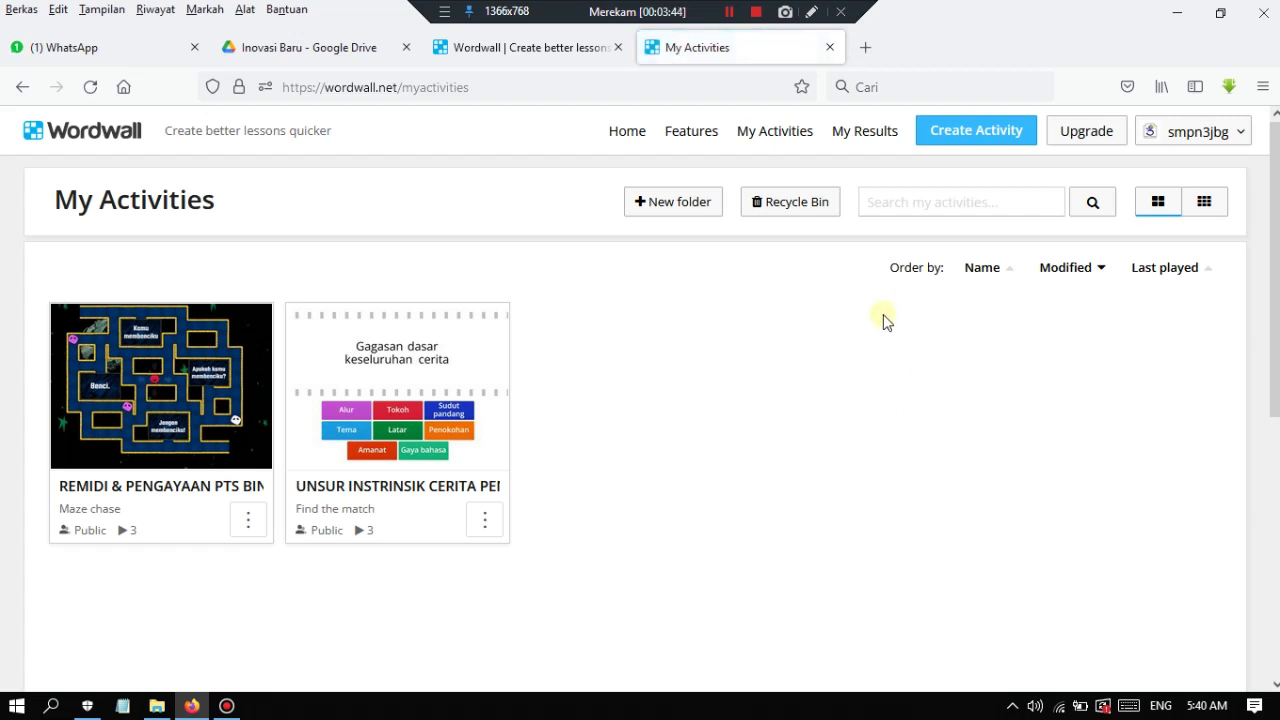
Circle the Create Activity option in red, clear the drawing, and start a new activity.
{"action": "left_click", "coordinate": [811, 12]}
{"action": "mouse_move", "coordinate": [925, 98]}
{"action": "left_mouse_down"}
{"action": "mouse_move", "coordinate": [895, 150]}
{"action": "mouse_move", "coordinate": [1000, 150]}
{"action": "mouse_move", "coordinate": [1043, 122]}
{"action": "mouse_move", "coordinate": [1015, 112]}
{"action": "left_mouse_up"}
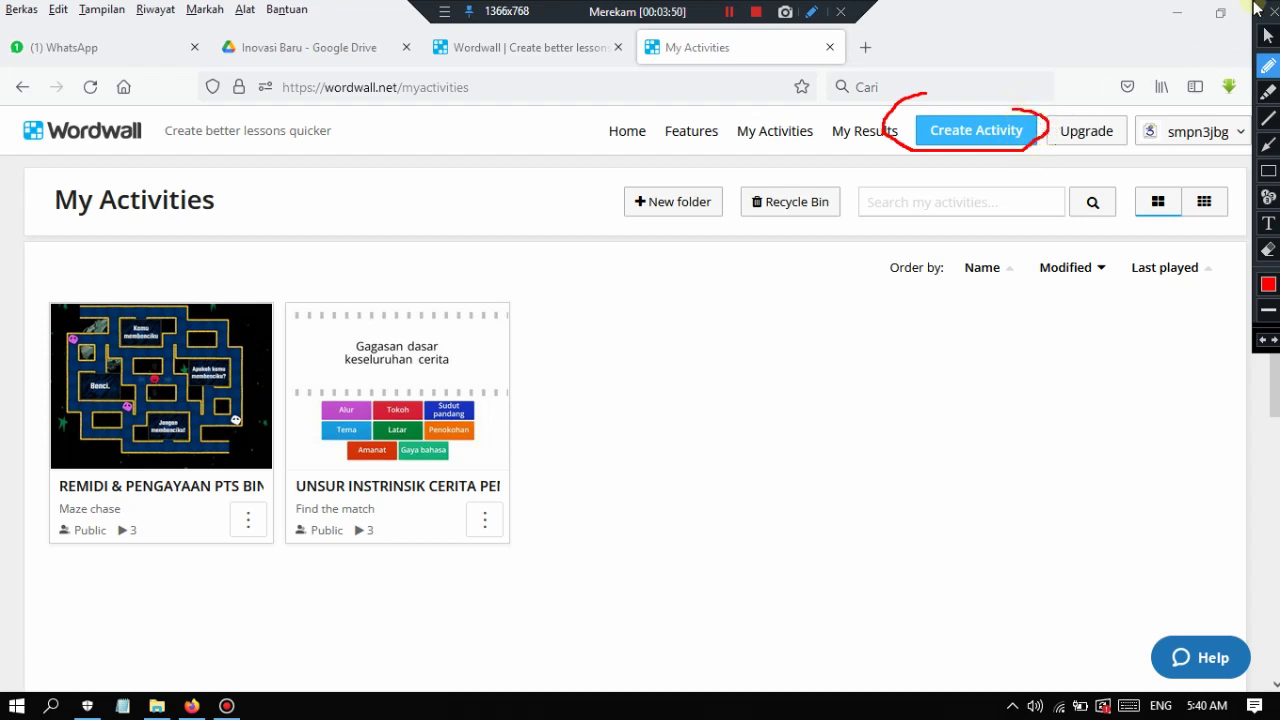
{"action": "key", "text": "Escape"}
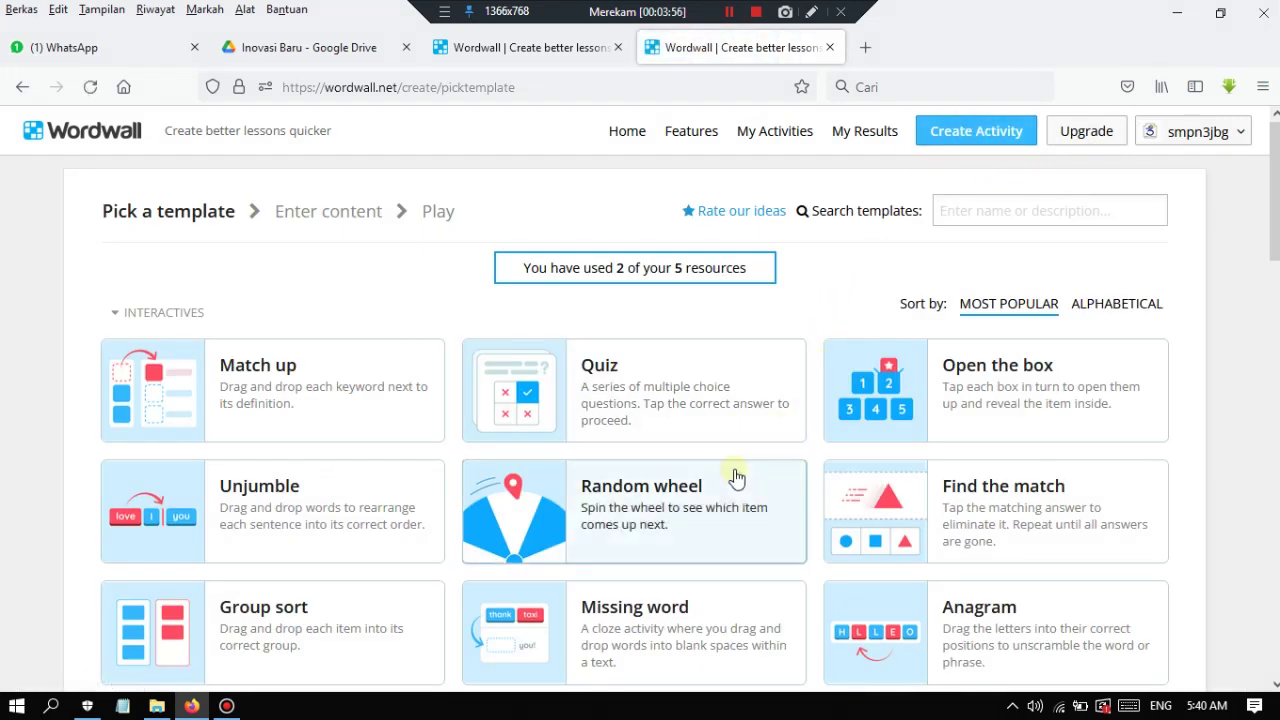
Look through the interactive templates and choose Maze chase for the new activity.
{"action": "scroll", "coordinate": [700, 510], "scroll_direction": "down", "scroll_amount": 1}
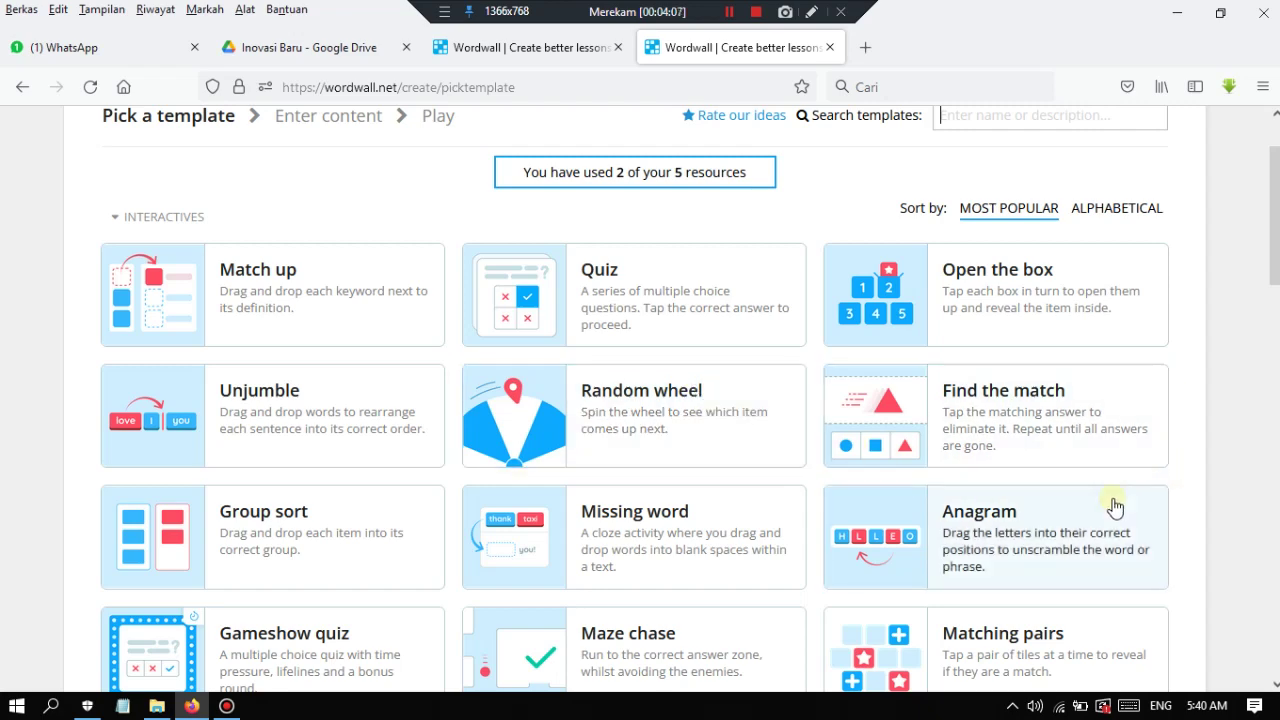
{"action": "scroll", "coordinate": [1045, 500], "scroll_direction": "down", "scroll_amount": 2}
{"action": "scroll", "coordinate": [1045, 540], "scroll_direction": "down", "scroll_amount": 2}
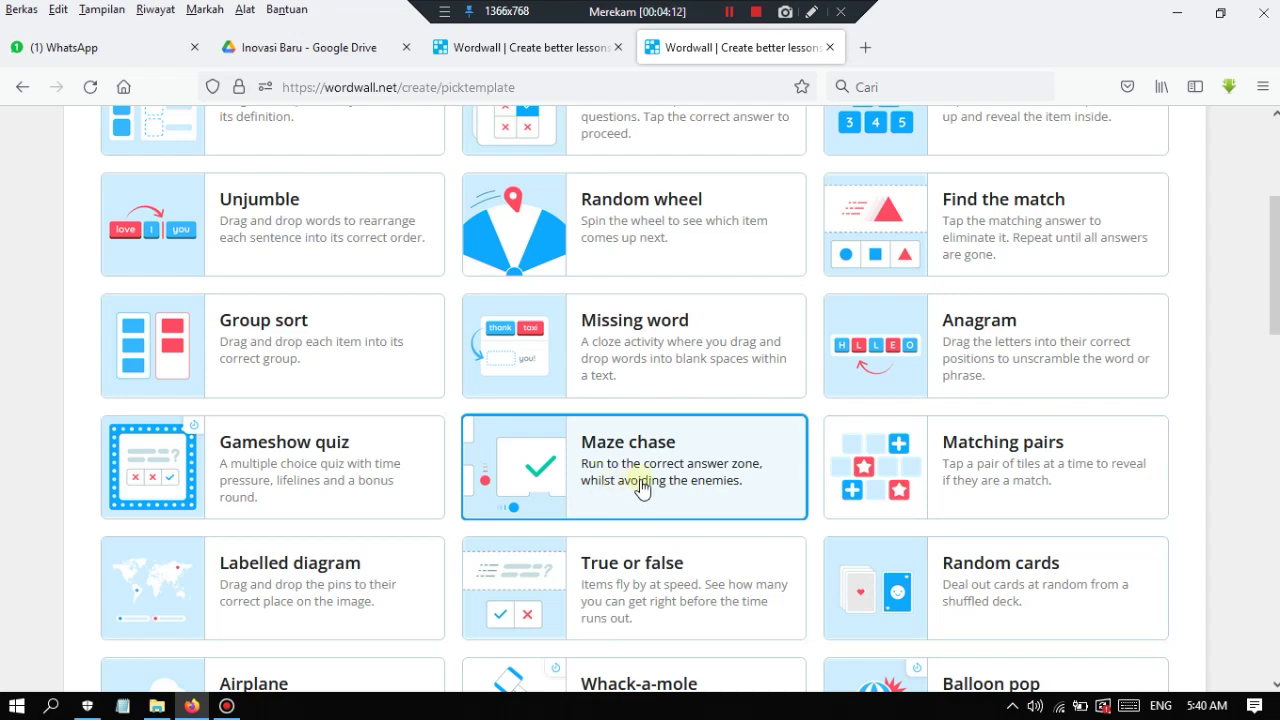
{"action": "left_click", "coordinate": [640, 480]}
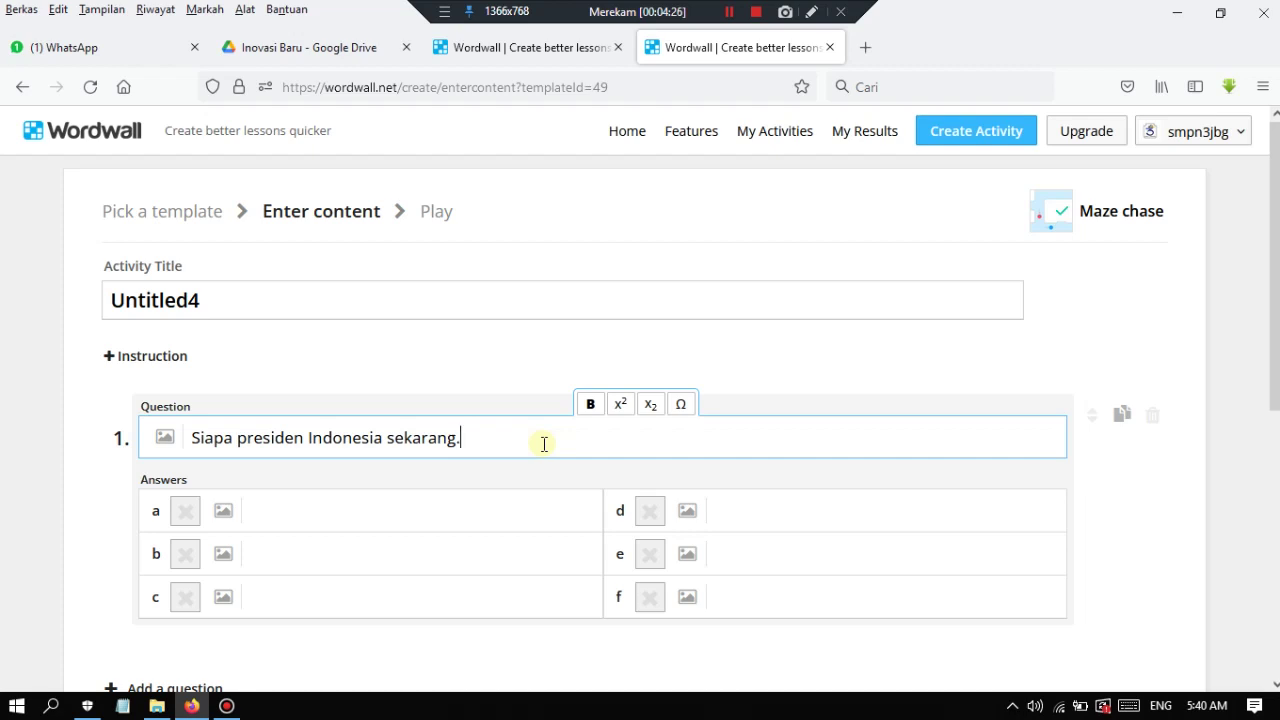
Enter question 1 "Siapa presiden Indonesia sekarang..." with the answers "Jokowi", "Megawatti" and "Habibi".
{"action": "left_click", "coordinate": [486, 511]}
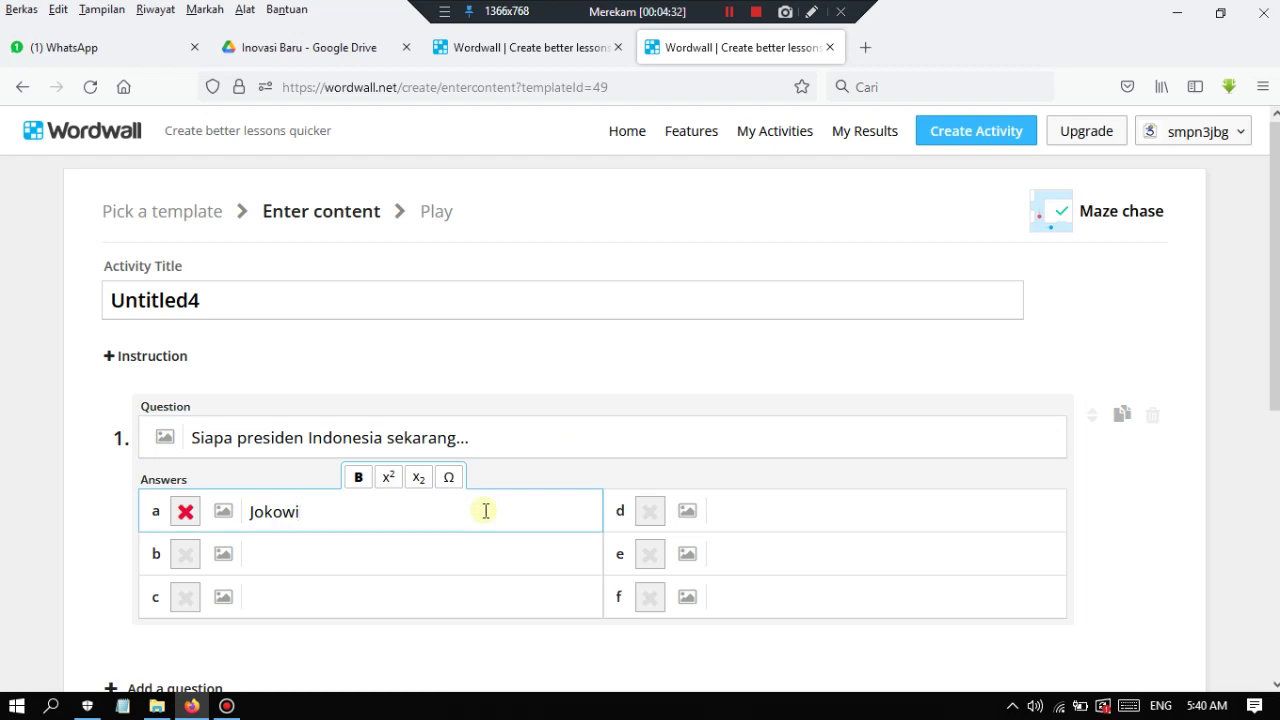
{"action": "key", "text": "Return"}
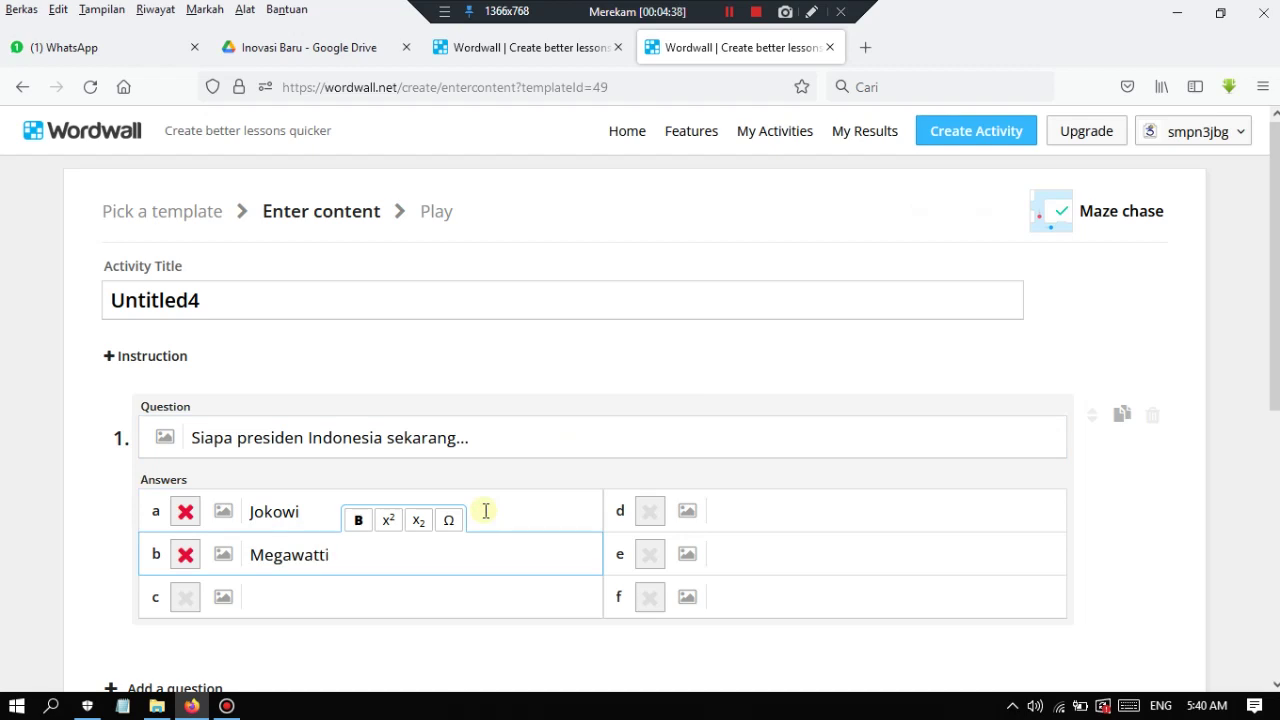
{"action": "key", "text": "Return"}
{"action": "type", "text": "Habib"}
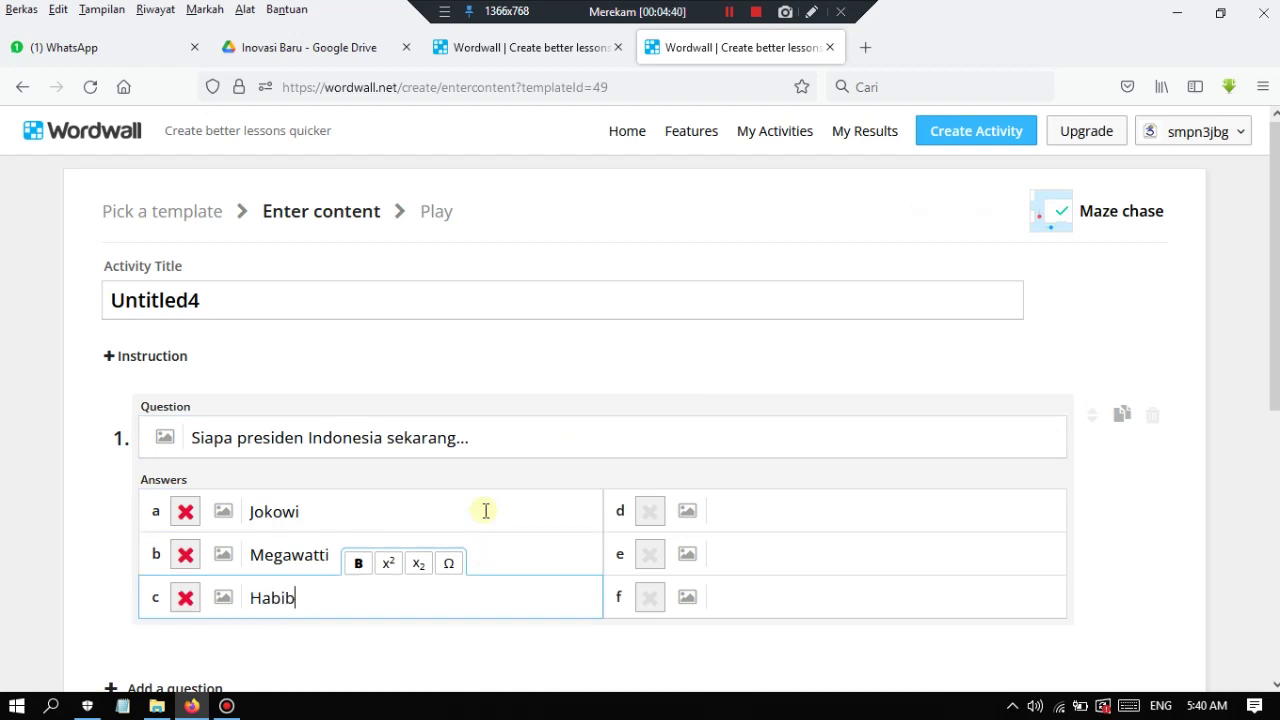
{"action": "type", "text": "i"}
Add question 2 "pertanyaan..." with the answers "obsi AQ", "Obsi B" and "\Obsi C".
{"action": "scroll", "coordinate": [723, 523], "scroll_direction": "down", "scroll_amount": 3}
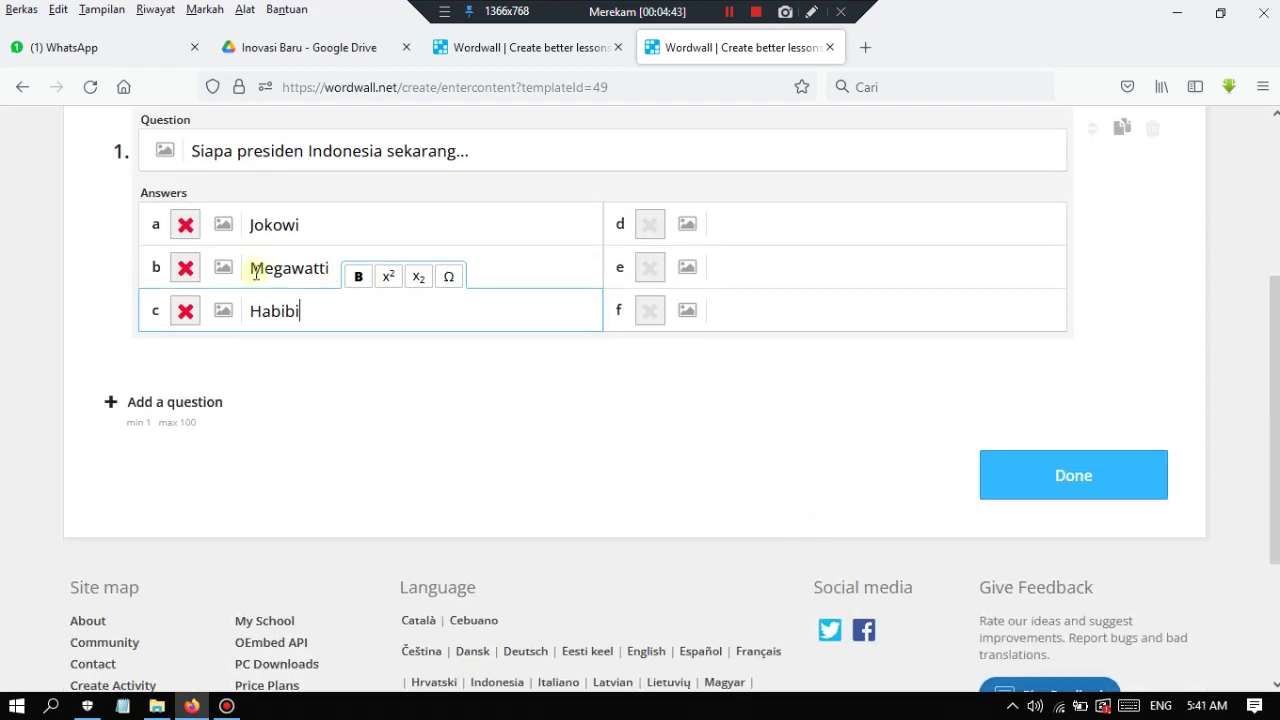
{"action": "left_click", "coordinate": [158, 401]}
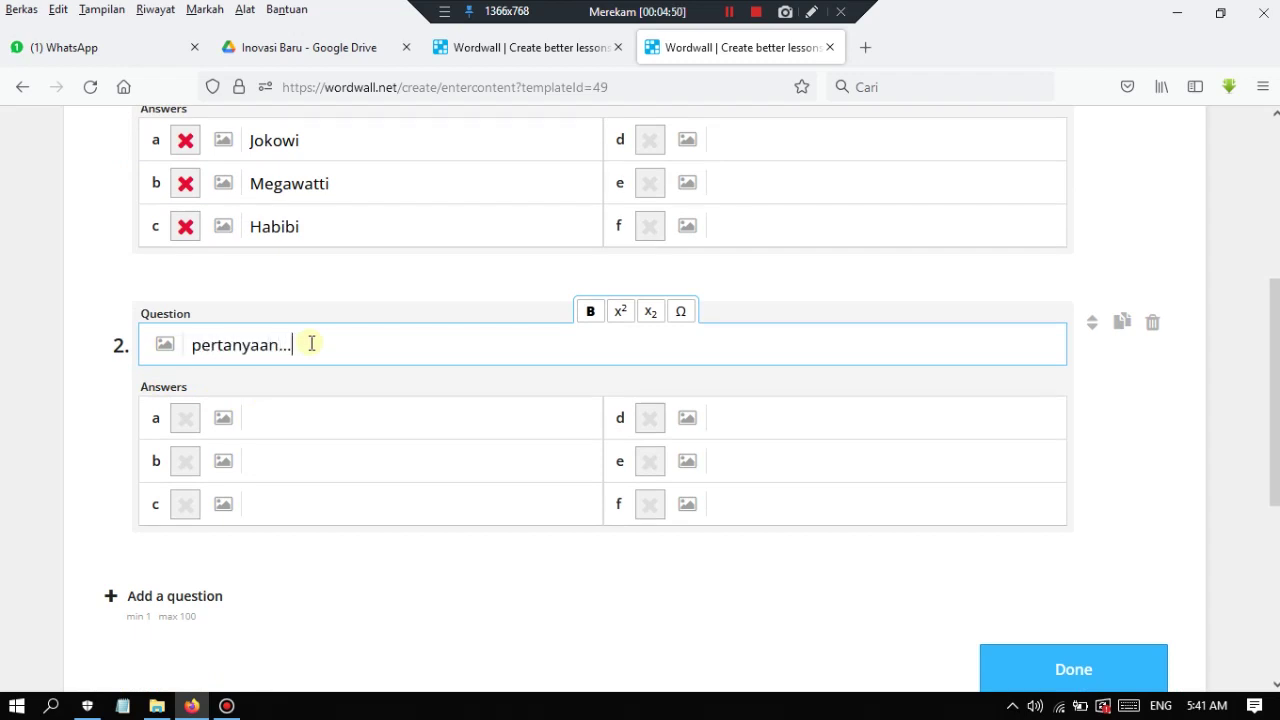
{"action": "left_click", "coordinate": [307, 426]}
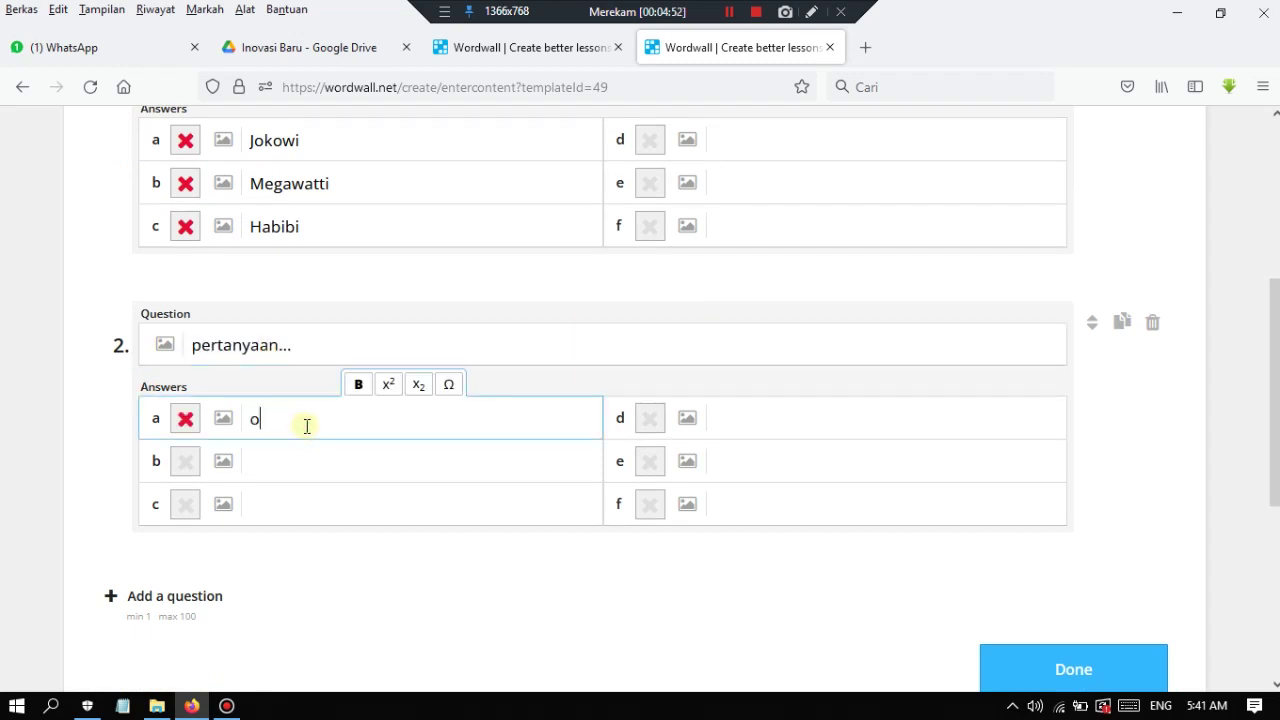
{"action": "key", "text": "Tab"}
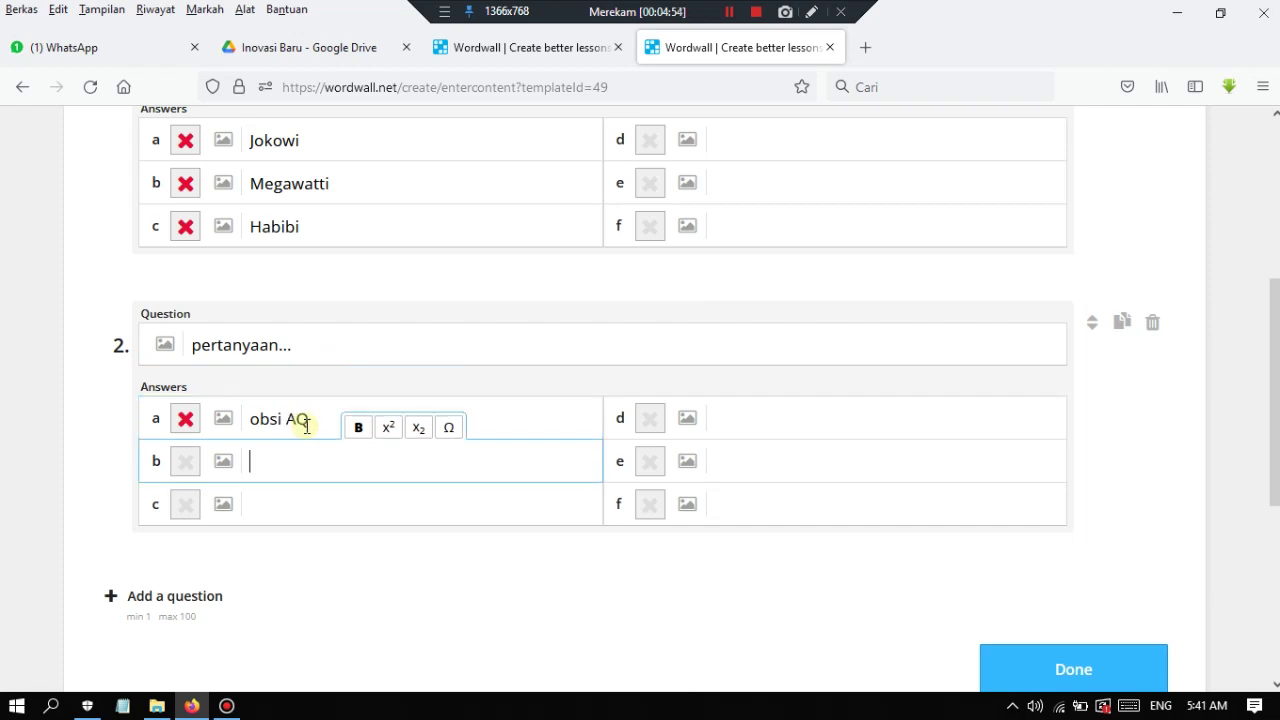
{"action": "type", "text": "Obsi B"}
{"action": "key", "text": "Tab"}
{"action": "type", "text": "\\O"}
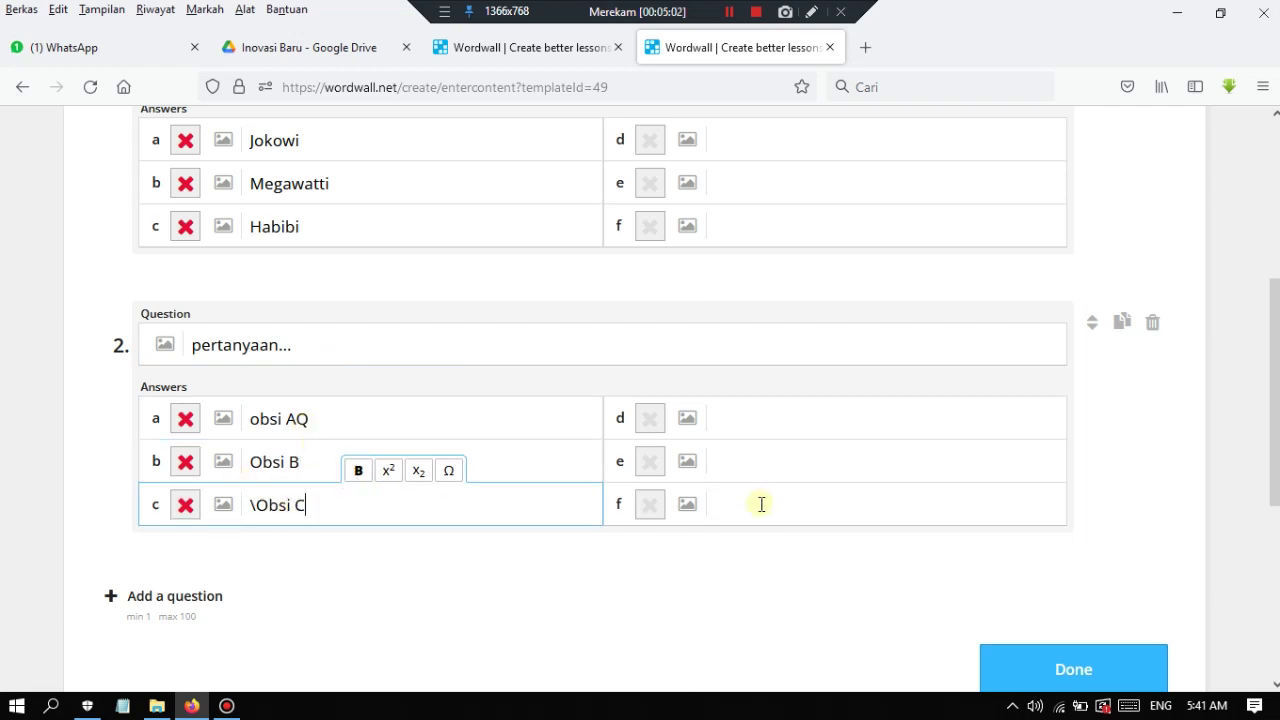
Add question 3 "jkshfjkshfs" with the answers "dgdsg", "gsrgsw" and "sgsgr".
{"action": "scroll", "coordinate": [360, 597], "scroll_direction": "down", "scroll_amount": 2}
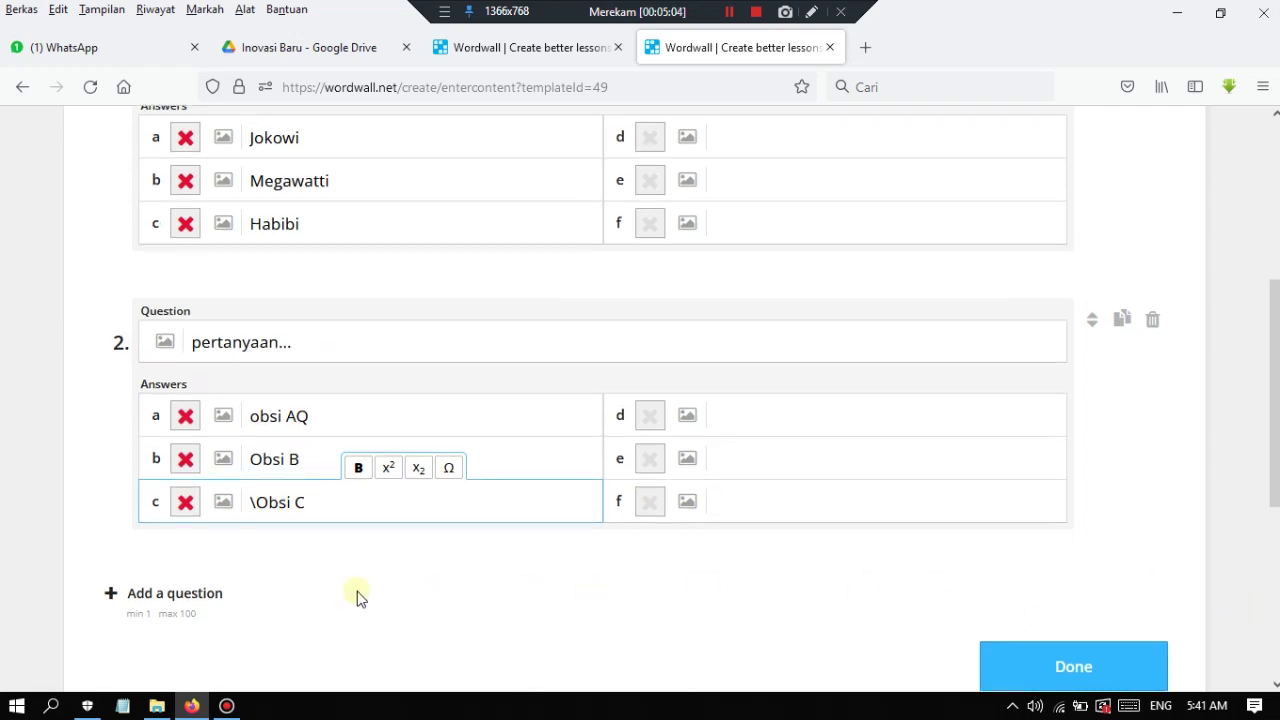
{"action": "left_click", "coordinate": [175, 405]}
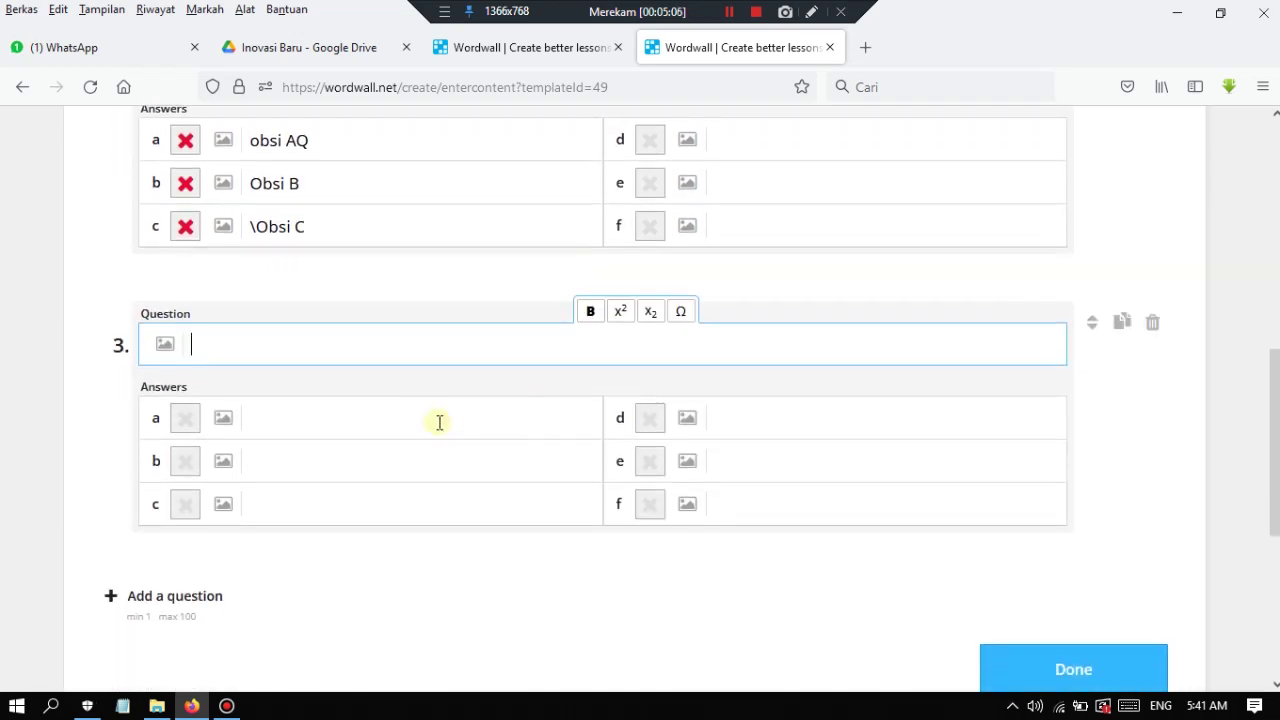
{"action": "type", "text": "jkshfjkshfs"}
{"action": "left_click", "coordinate": [300, 420]}
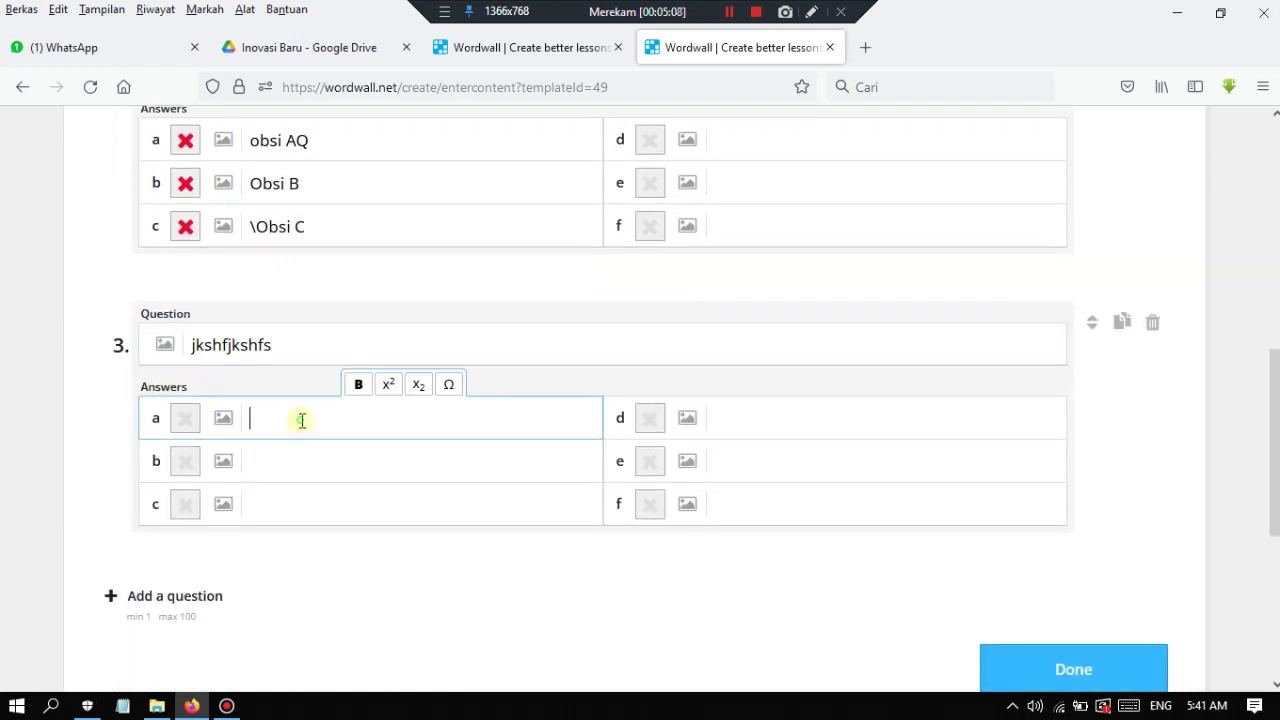
{"action": "type", "text": "dgdsg"}
{"action": "left_click", "coordinate": [311, 458]}
{"action": "type", "text": "gsrgsw"}
{"action": "left_click", "coordinate": [315, 509]}
{"action": "type", "text": "s"}
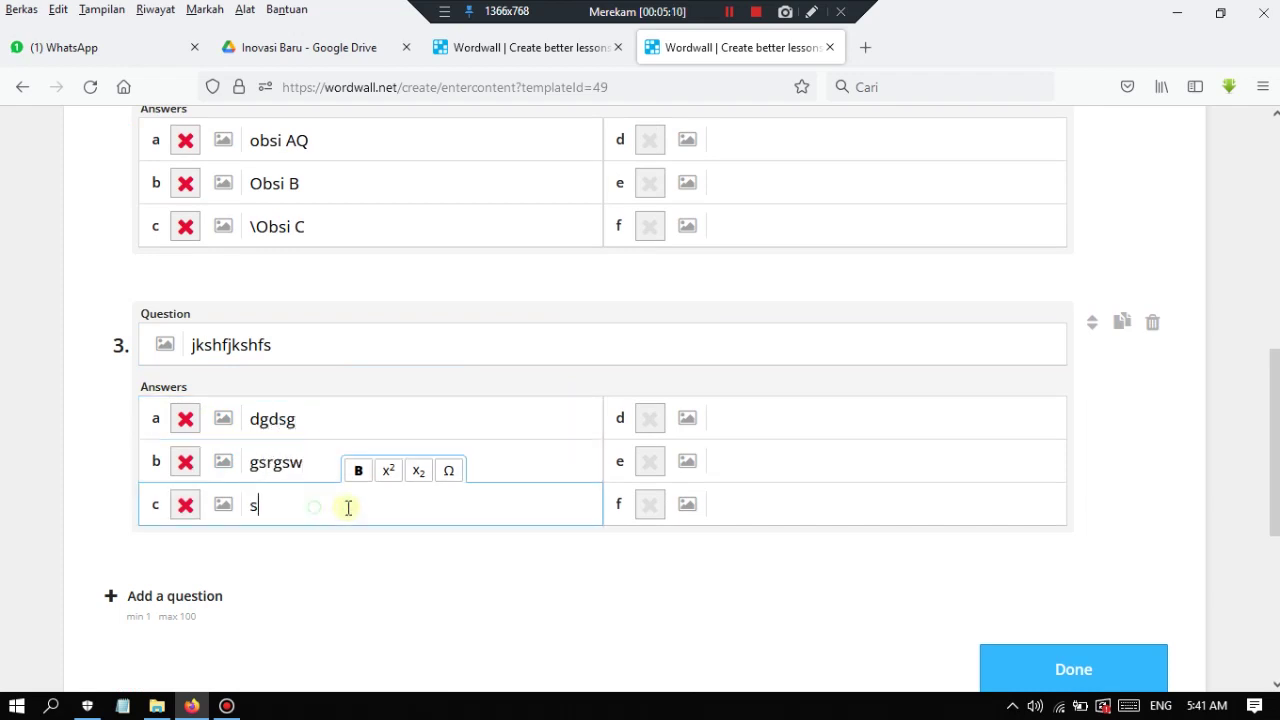
{"action": "type", "text": "gsgr"}
Try to finish the activity and check all three questions for errors.
{"action": "left_click", "coordinate": [1100, 679]}
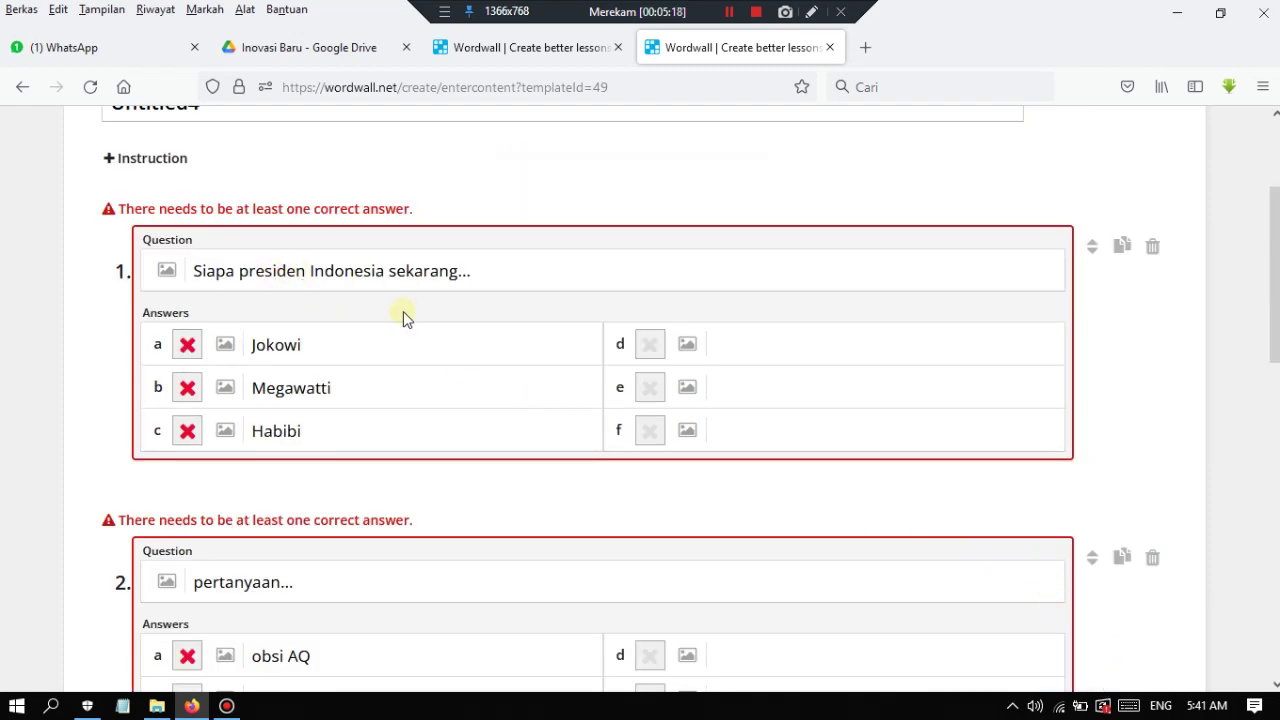
{"action": "scroll", "coordinate": [405, 310], "scroll_direction": "up", "scroll_amount": 3}
{"action": "scroll", "coordinate": [988, 411], "scroll_direction": "down", "scroll_amount": 10}
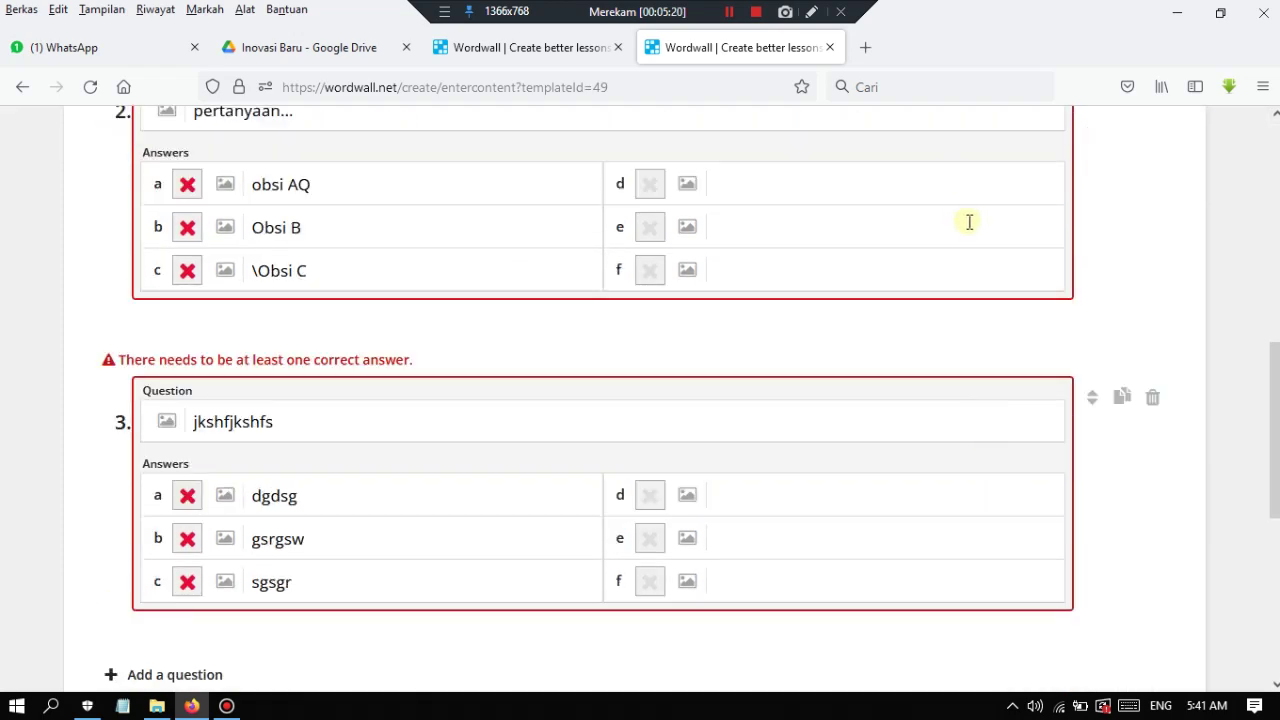
{"action": "scroll", "coordinate": [969, 222], "scroll_direction": "up", "scroll_amount": 7}
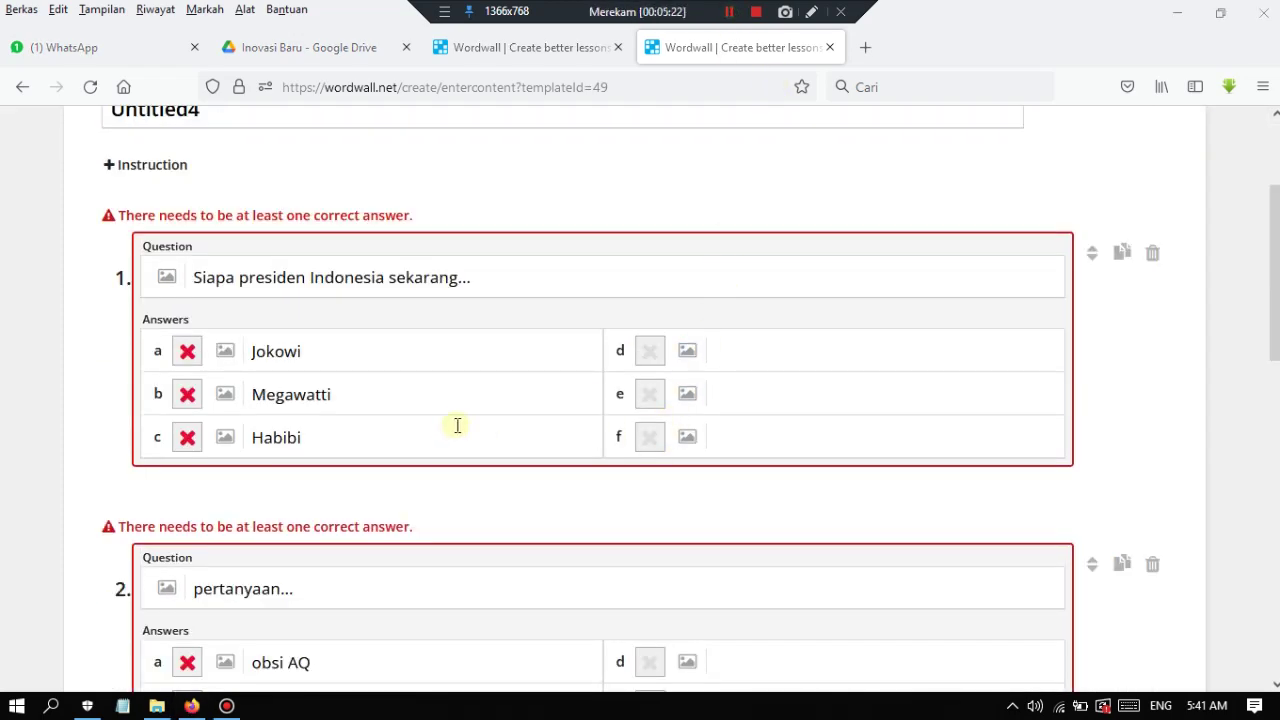
{"action": "scroll", "coordinate": [470, 428], "scroll_direction": "up", "scroll_amount": 3}
{"action": "scroll", "coordinate": [486, 430], "scroll_direction": "down", "scroll_amount": 3}
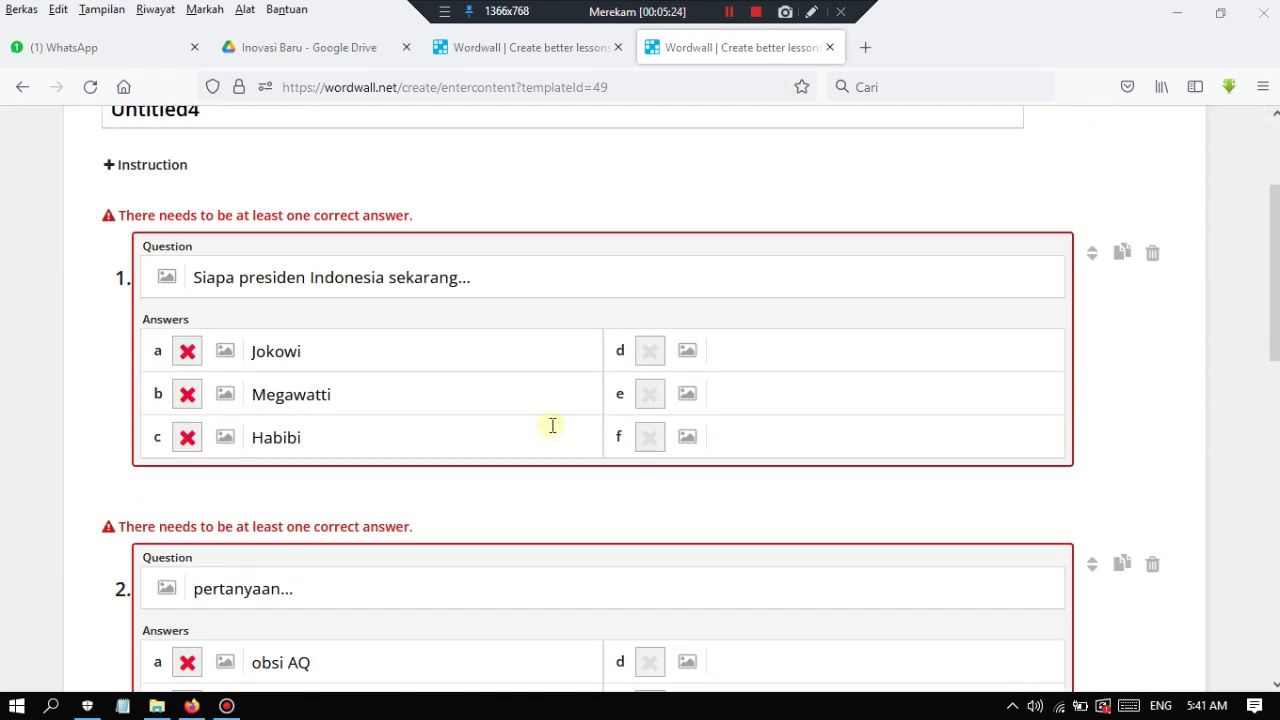
{"action": "scroll", "coordinate": [360, 406], "scroll_direction": "down", "scroll_amount": 4}
{"action": "scroll", "coordinate": [334, 463], "scroll_direction": "up", "scroll_amount": 6}
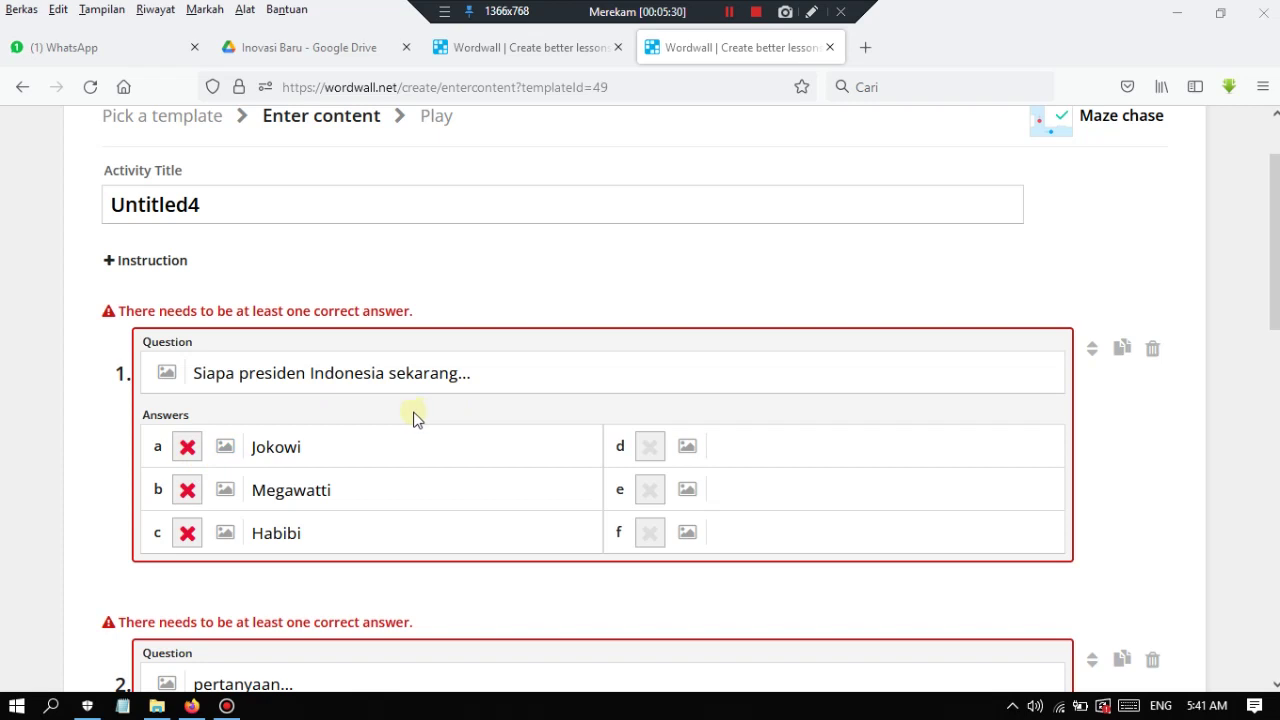
Mark "Jokowi", "Obsi B" and "gsrgsw" as the correct answers to questions 1, 2 and 3.
{"action": "left_click", "coordinate": [188, 449]}
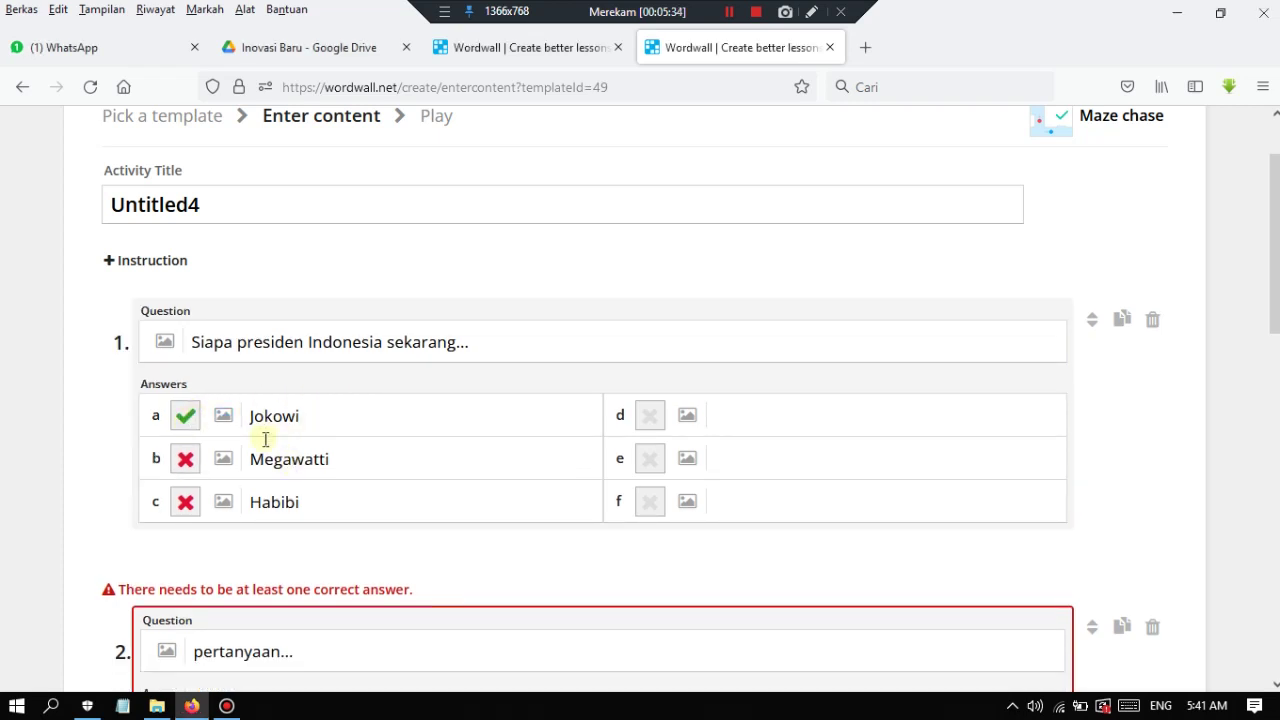
{"action": "scroll", "coordinate": [265, 440], "scroll_direction": "down", "scroll_amount": 5}
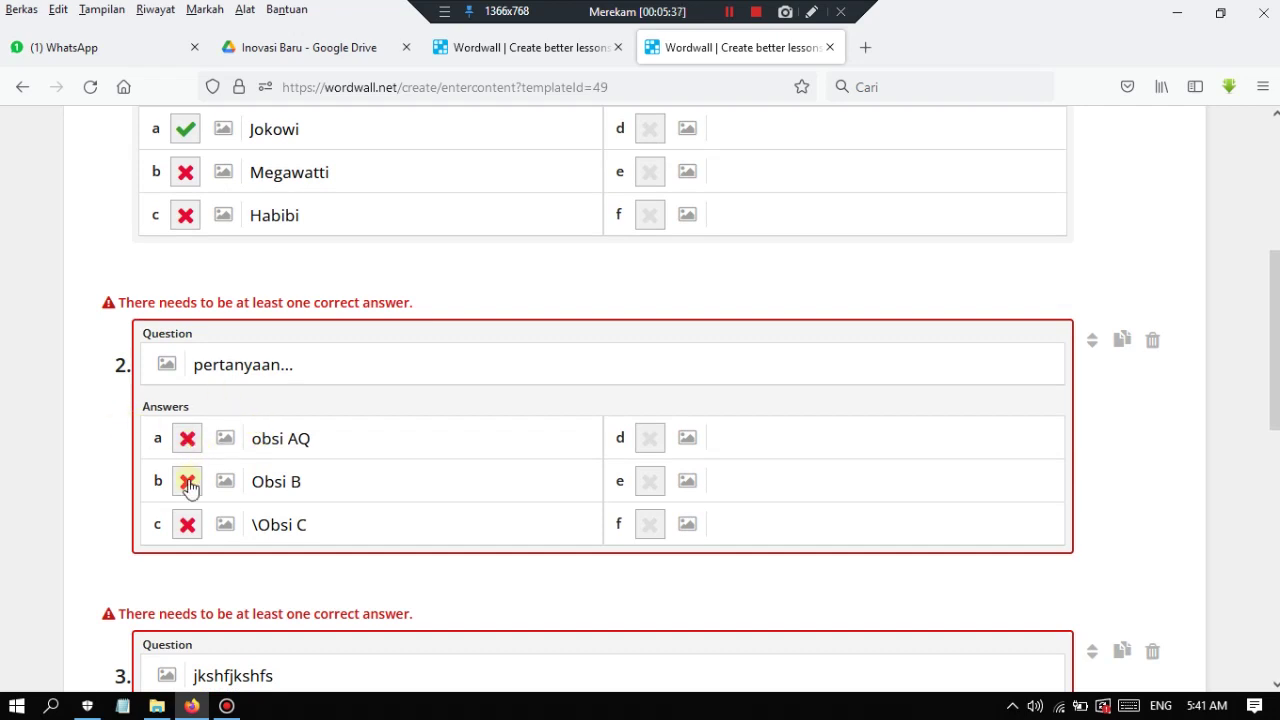
{"action": "left_click", "coordinate": [188, 482]}
{"action": "scroll", "coordinate": [221, 432], "scroll_direction": "down", "scroll_amount": 5}
{"action": "left_click", "coordinate": [188, 388]}
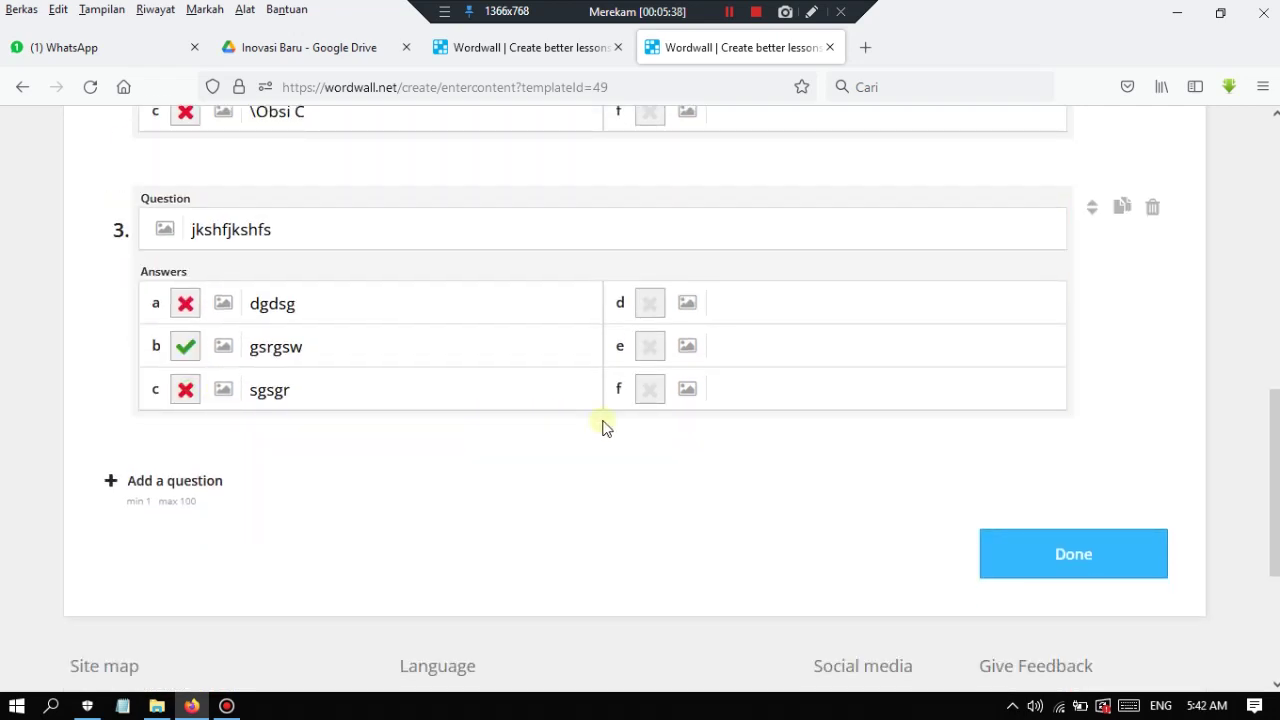
Review the marked correct answers in questions 2 and 3 and finish creating the Maze chase activity.
{"action": "scroll", "coordinate": [608, 389], "scroll_direction": "up", "scroll_amount": 4}
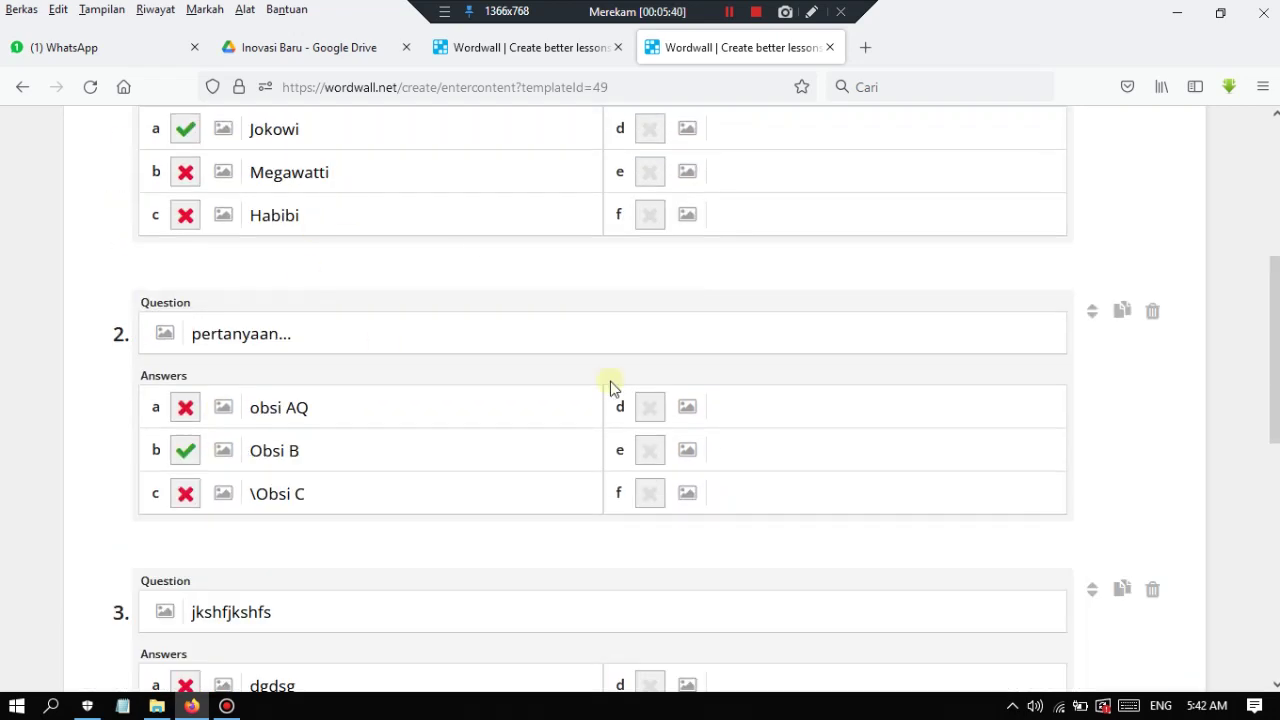
{"action": "scroll", "coordinate": [581, 328], "scroll_direction": "down", "scroll_amount": 3}
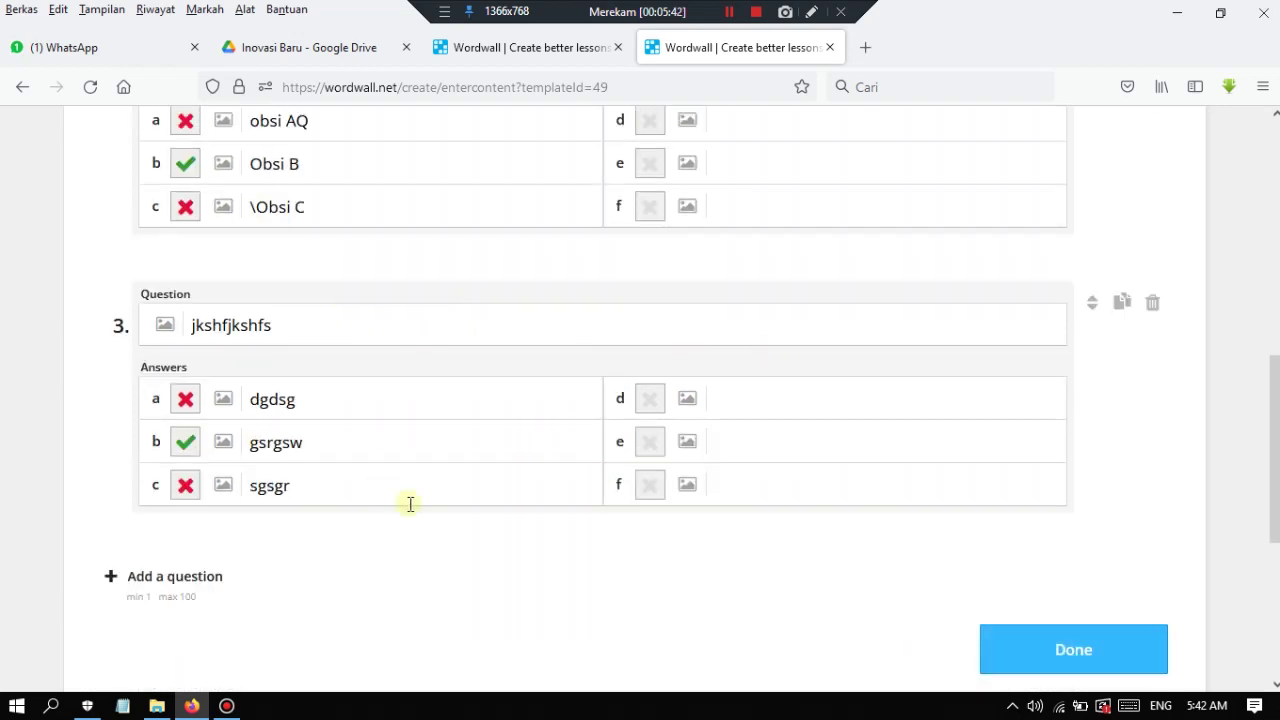
{"action": "left_click", "coordinate": [1082, 648]}
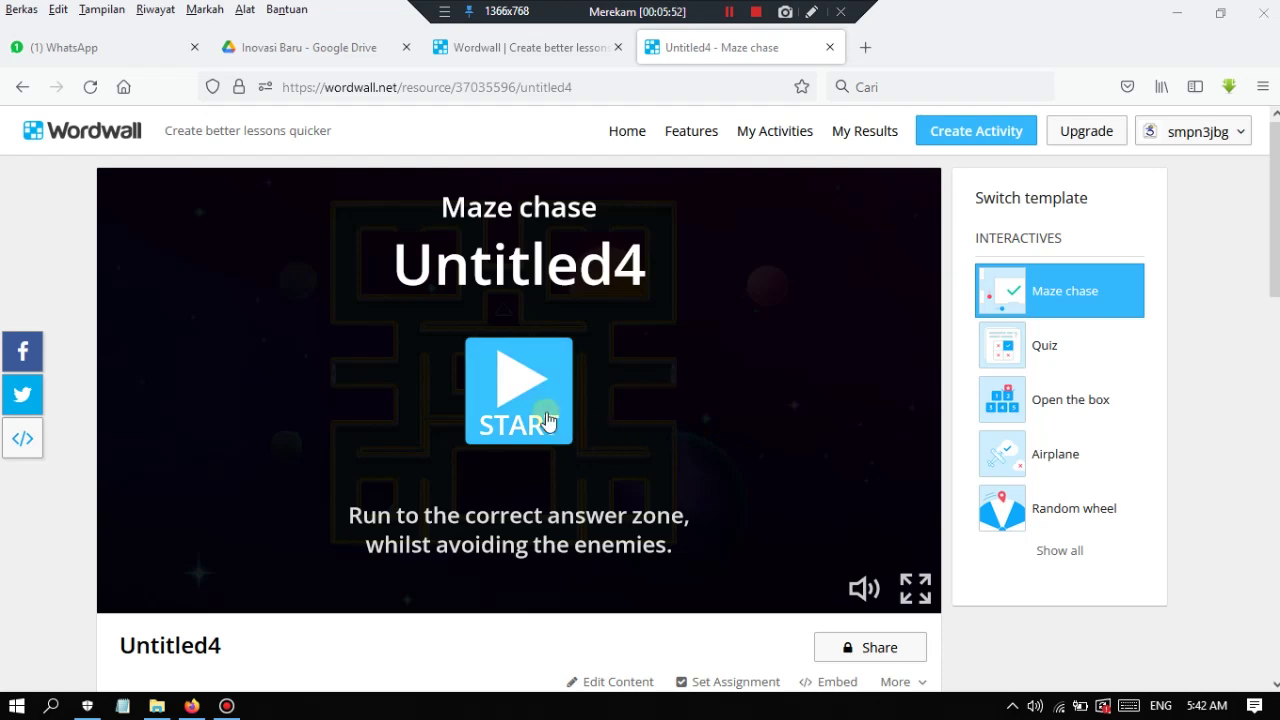
Look over the activity's settings, start the Maze chase game and steer the character into the "\Obsi C" answer zone.
{"action": "scroll", "coordinate": [605, 478], "scroll_direction": "down", "scroll_amount": 4}
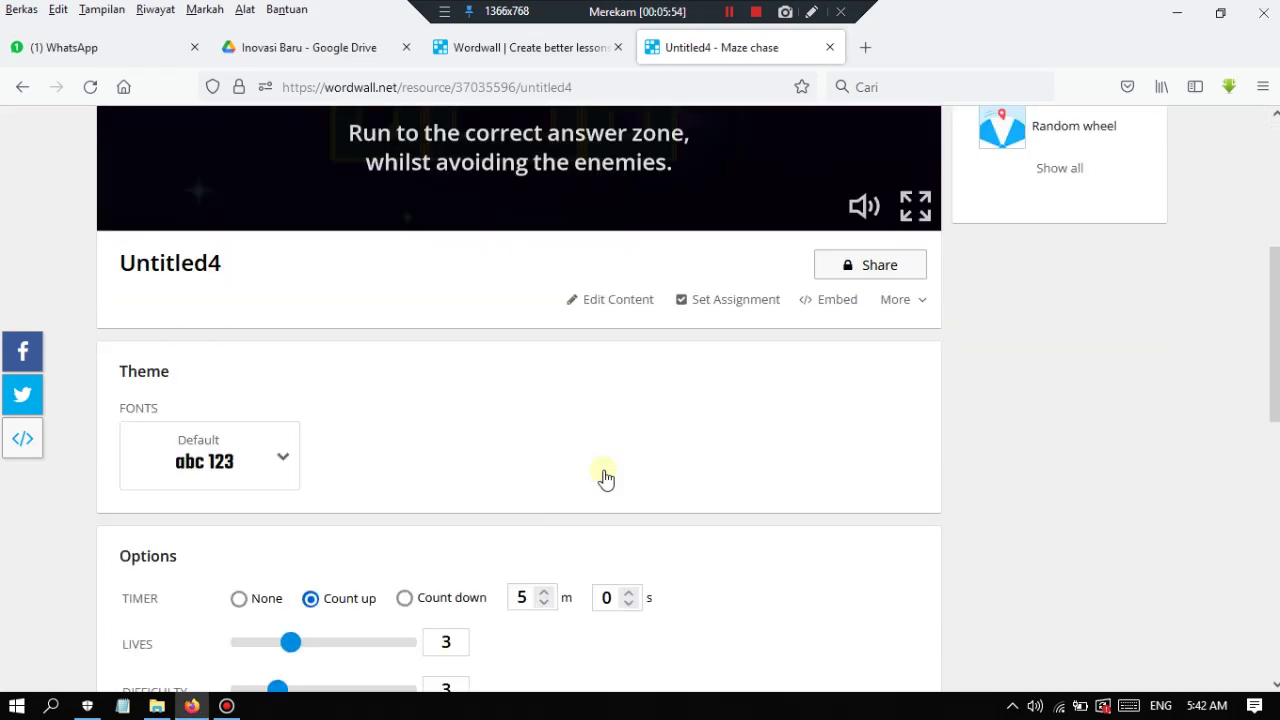
{"action": "scroll", "coordinate": [605, 478], "scroll_direction": "down", "scroll_amount": 2}
{"action": "scroll", "coordinate": [486, 494], "scroll_direction": "up", "scroll_amount": 6}
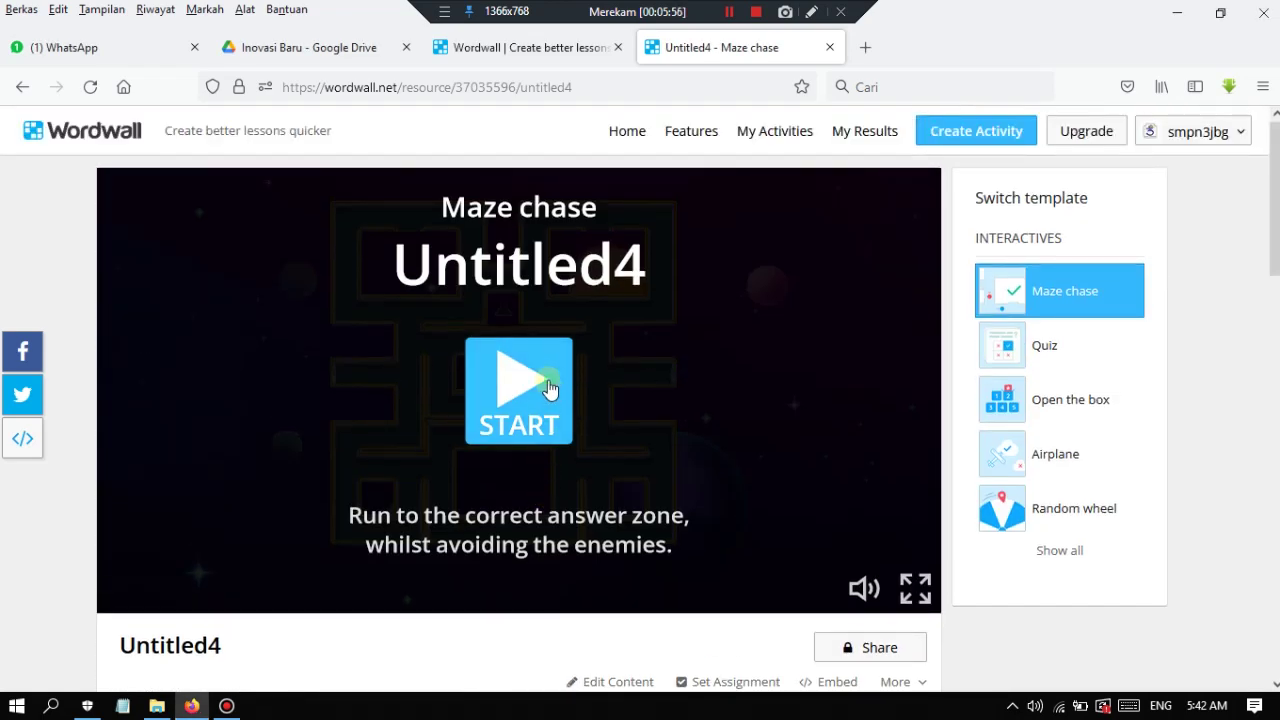
{"action": "left_click", "coordinate": [549, 389]}
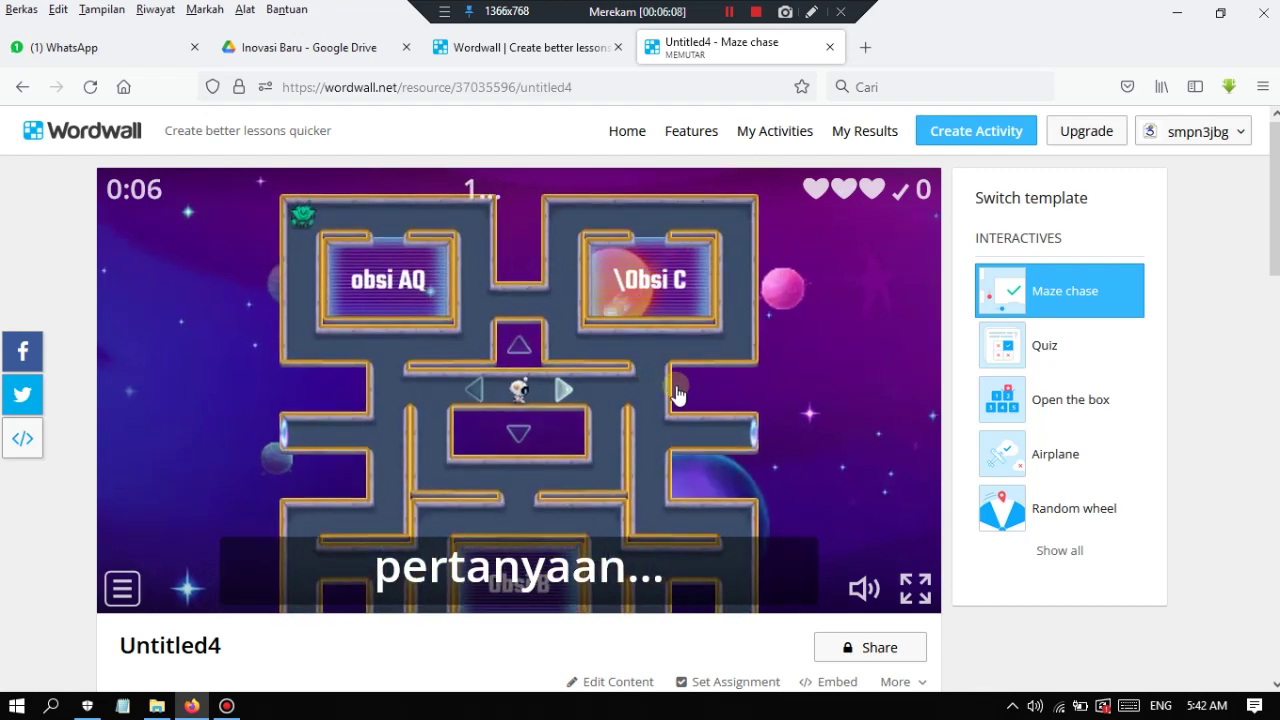
{"action": "left_click", "coordinate": [591, 345]}
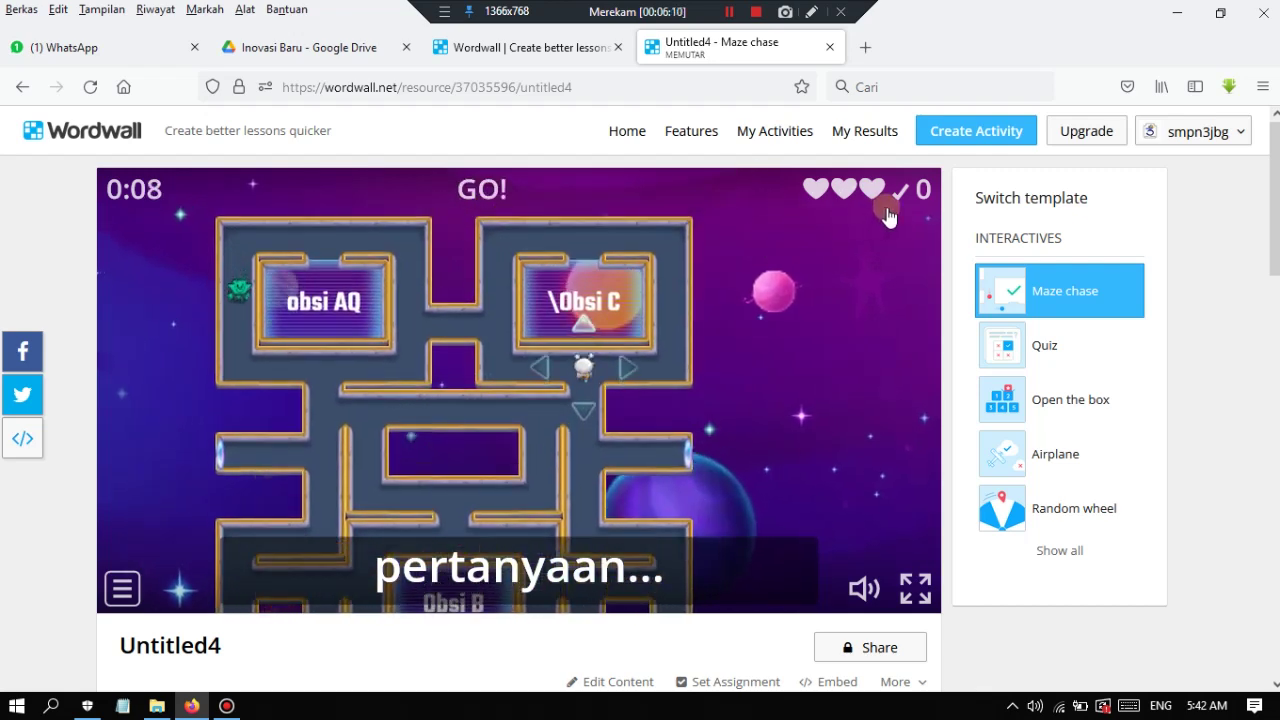
{"action": "left_click", "coordinate": [651, 357]}
{"action": "left_click", "coordinate": [650, 250]}
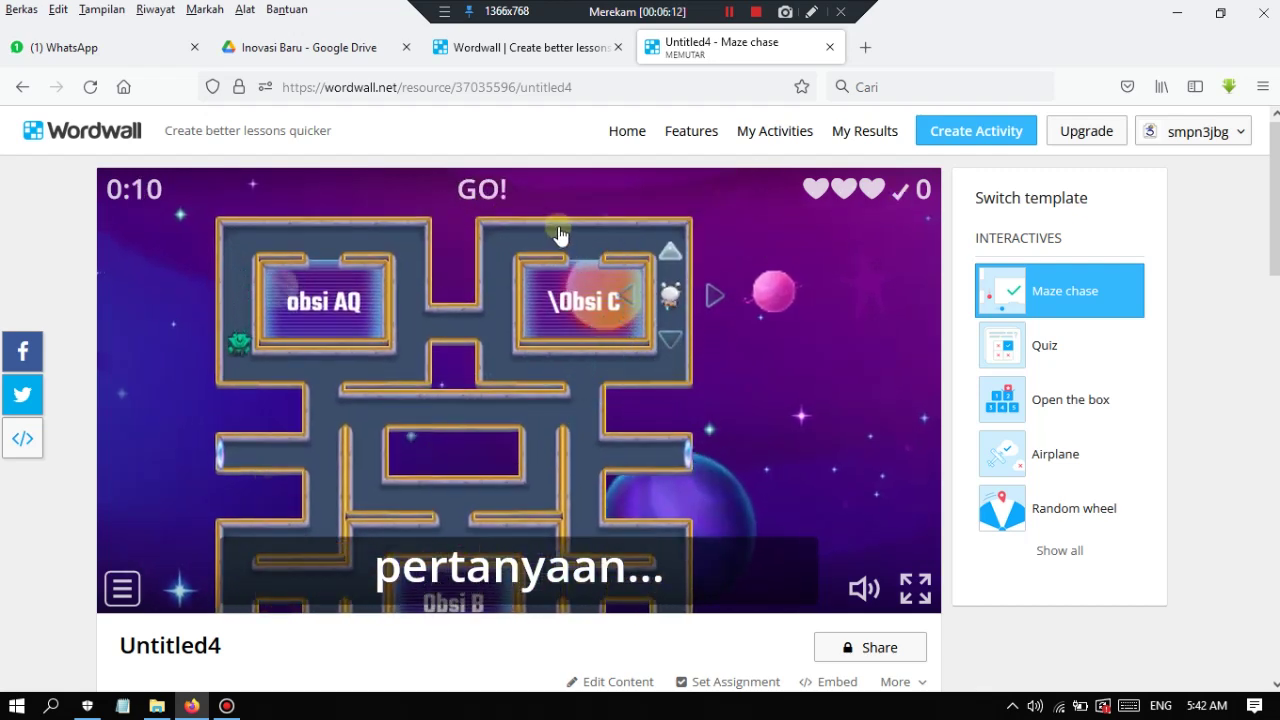
{"action": "left_click", "coordinate": [634, 263]}
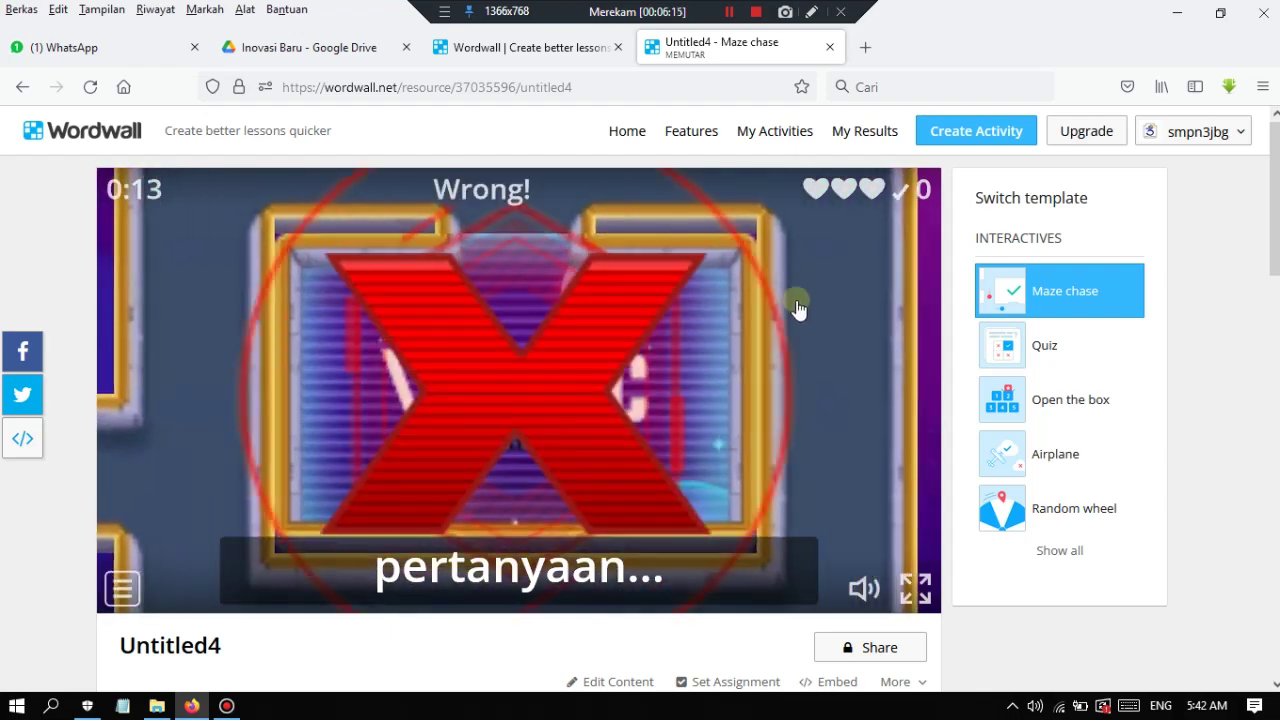
Steer the character through the maze from "\Obsi C" into the "obsi AQ" answer zone.
{"action": "left_click", "coordinate": [868, 220]}
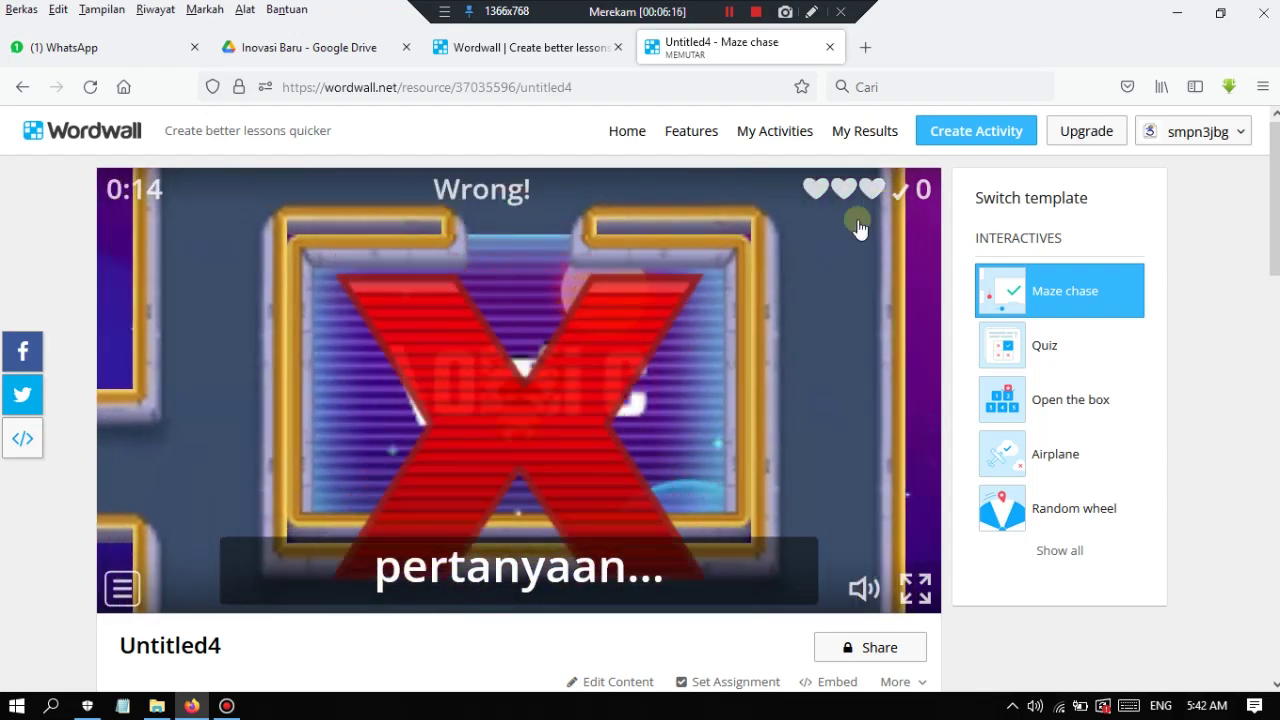
{"action": "left_click", "coordinate": [654, 352]}
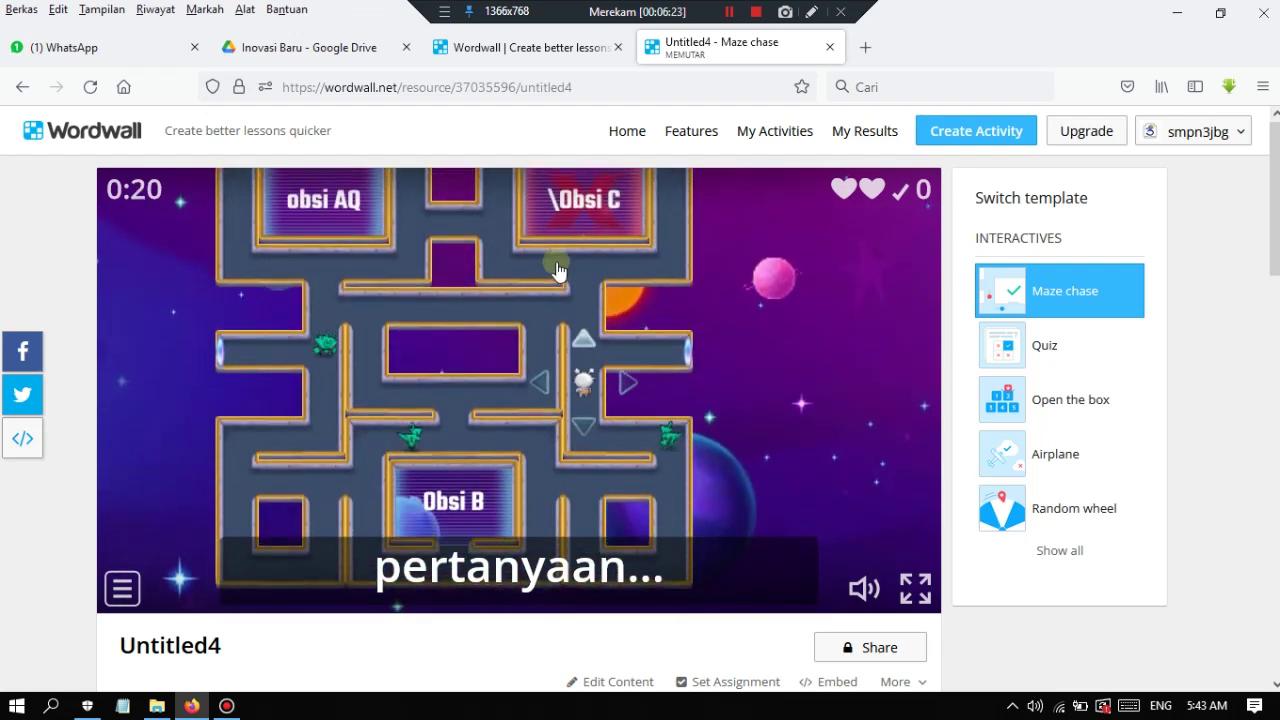
{"action": "left_click", "coordinate": [508, 324]}
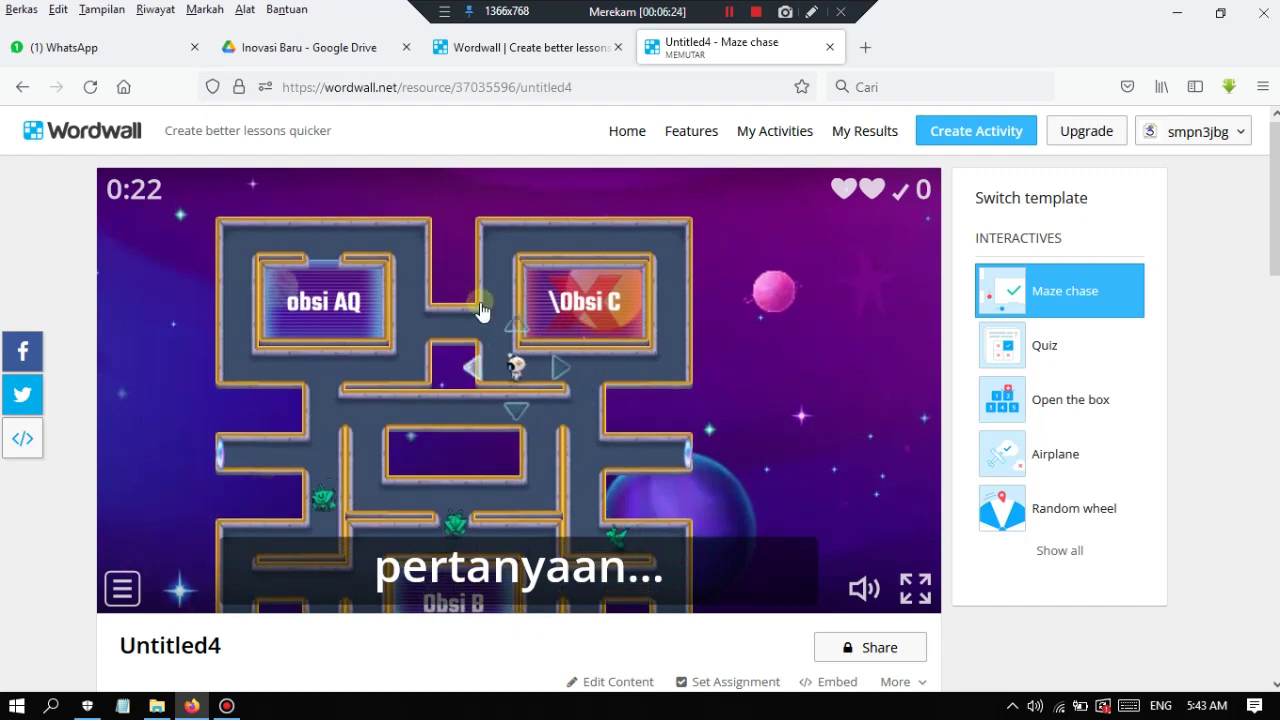
{"action": "left_click", "coordinate": [483, 314]}
{"action": "left_click", "coordinate": [484, 333]}
{"action": "left_click", "coordinate": [484, 257]}
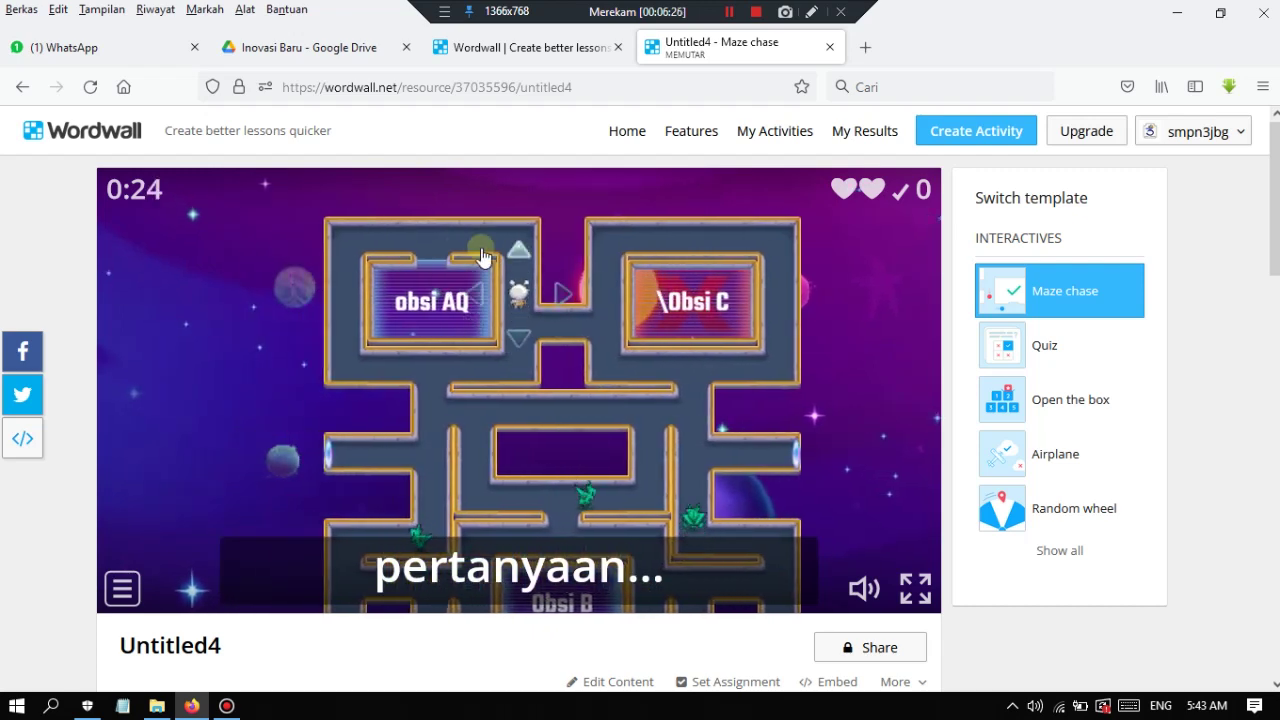
{"action": "left_click", "coordinate": [473, 337]}
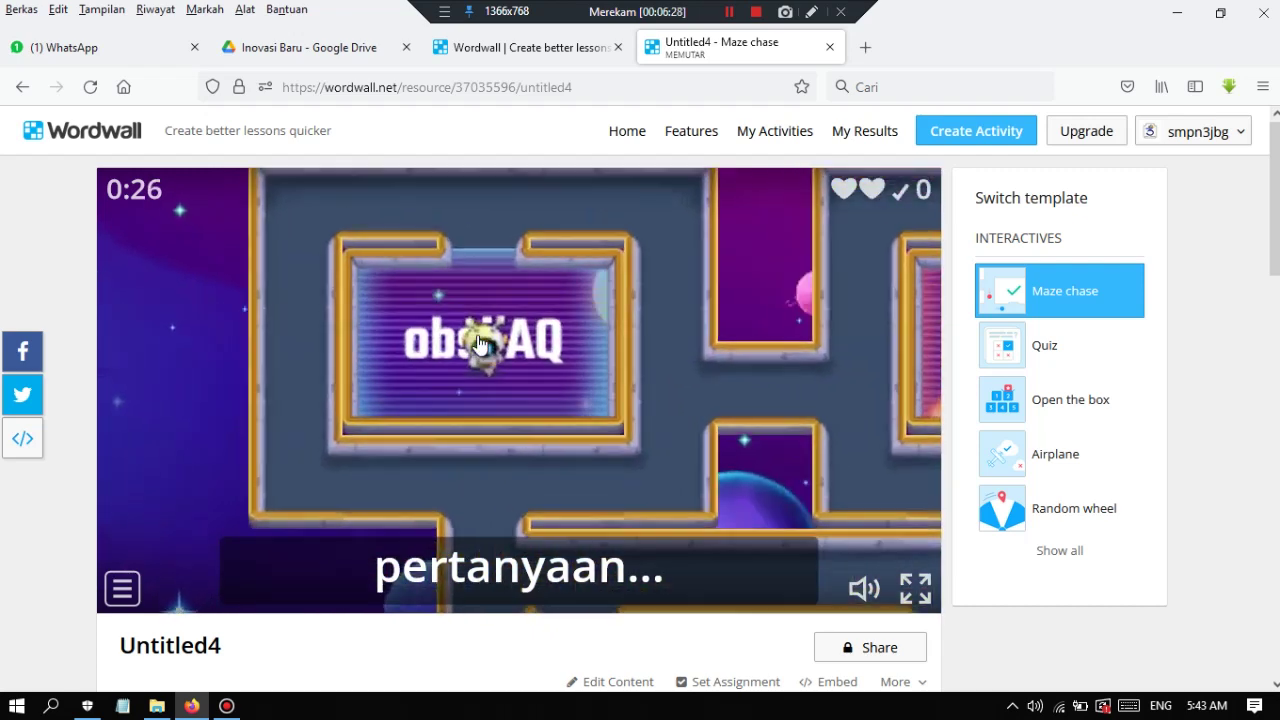
Steer the character away from "obsi AQ" and down through the maze towards the "Obsi B" zone.
{"action": "left_click", "coordinate": [711, 359]}
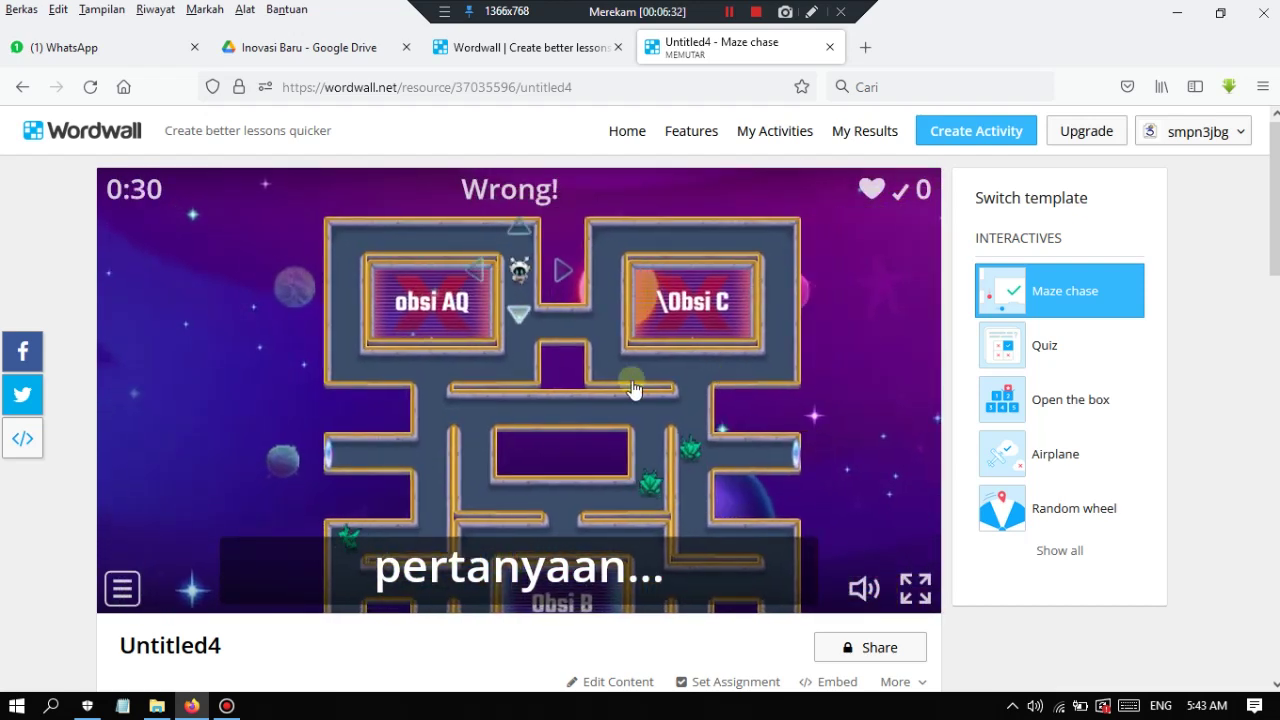
{"action": "left_click", "coordinate": [533, 424]}
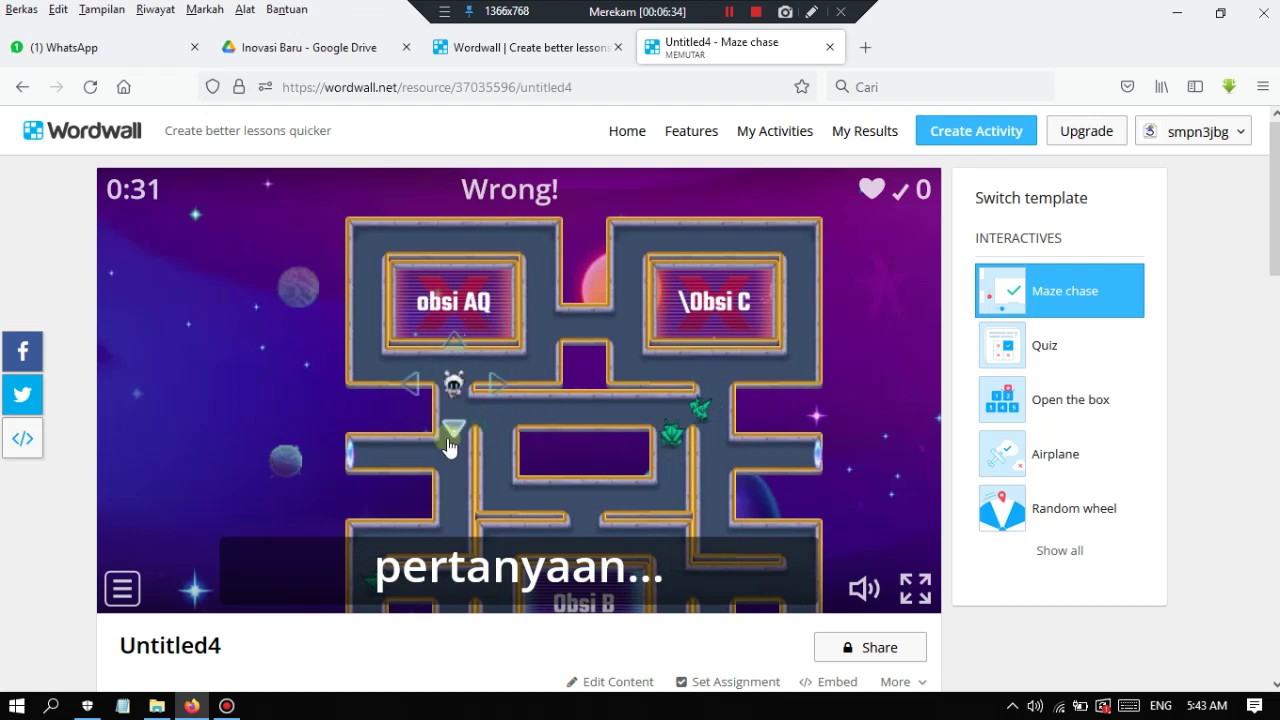
{"action": "left_click", "coordinate": [287, 560]}
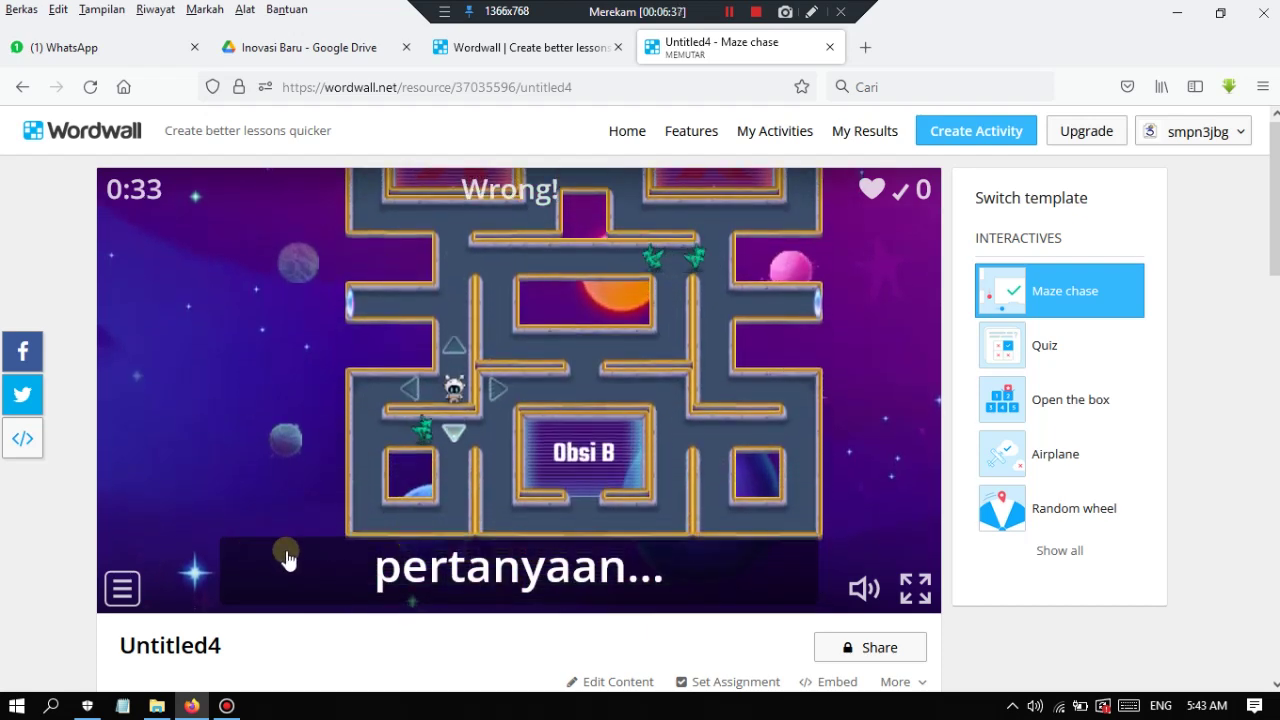
Preview the activity in the Open the box template by opening box 2 and answering its question.
{"action": "left_click", "coordinate": [1086, 422]}
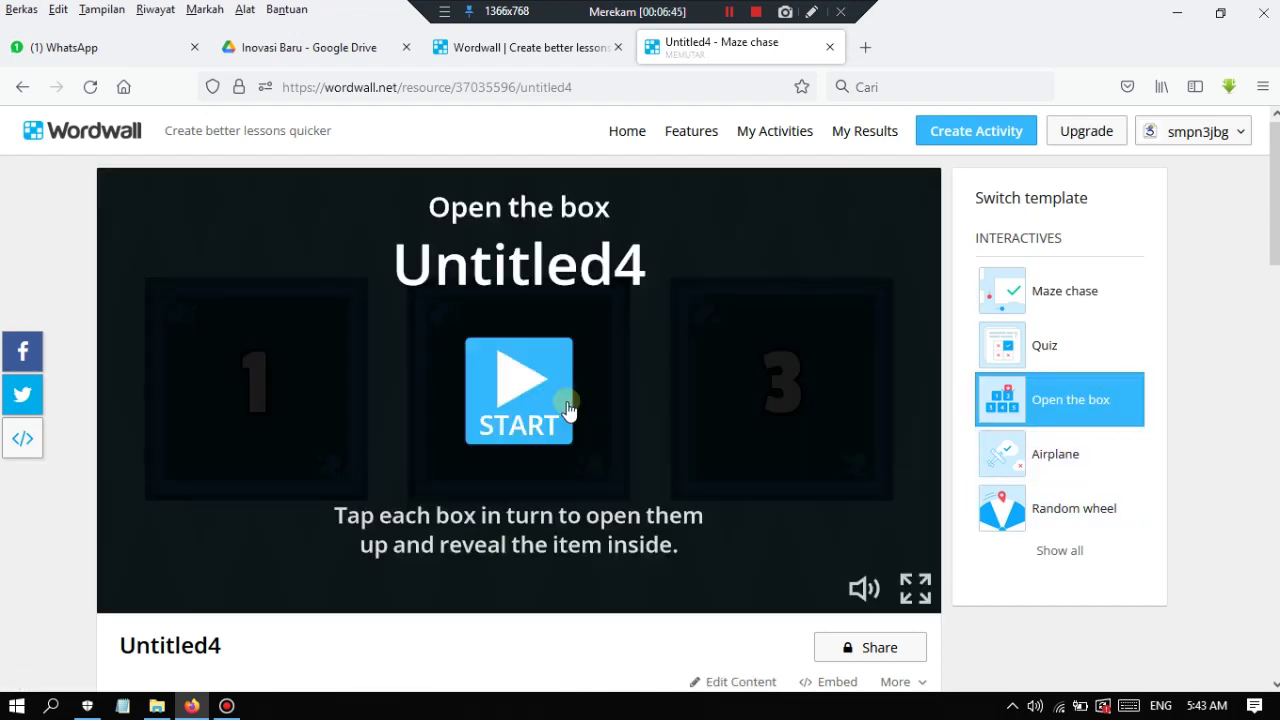
{"action": "left_click", "coordinate": [588, 374]}
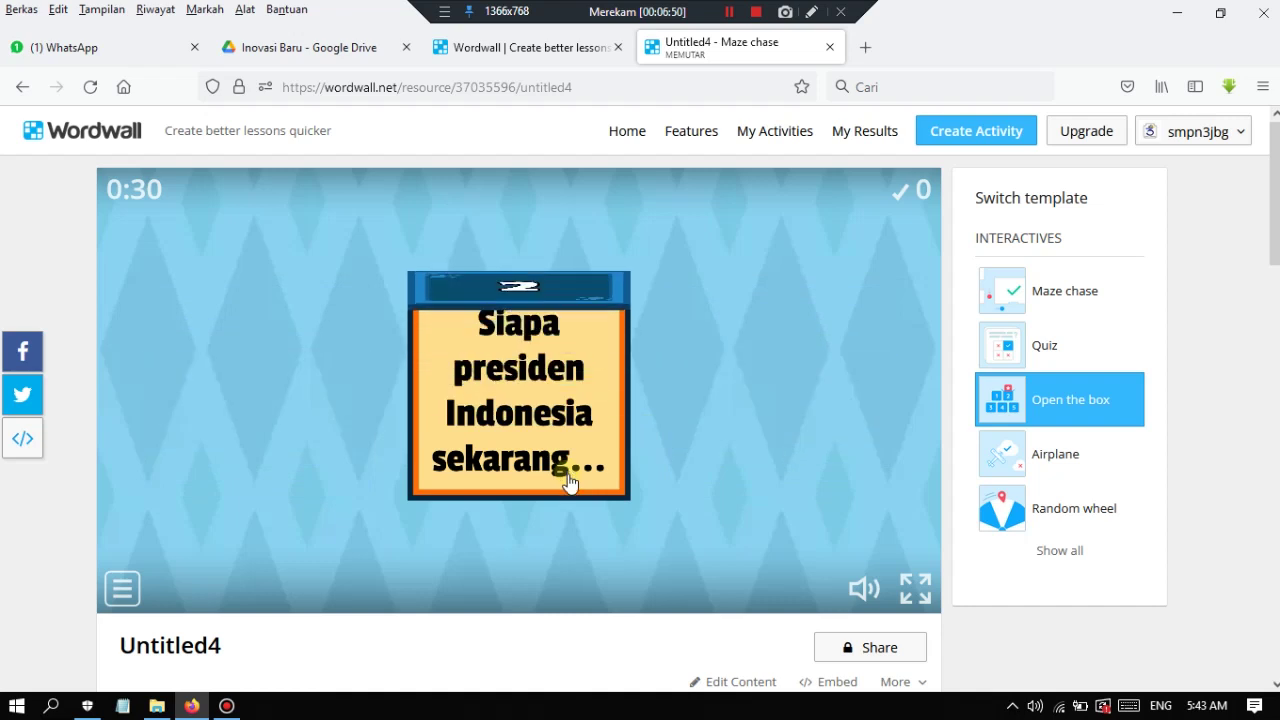
{"action": "left_click", "coordinate": [638, 358]}
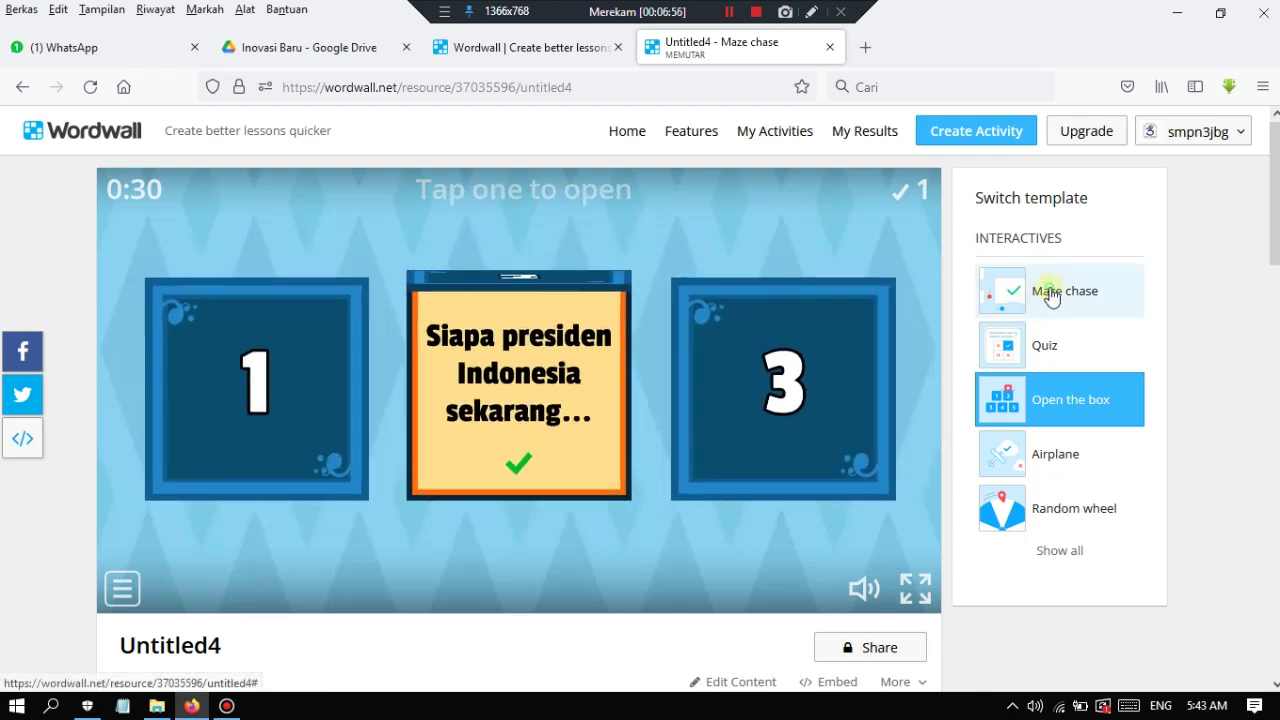
Return the activity to the Maze chase template and open its assignment setup.
{"action": "left_click", "coordinate": [1050, 293]}
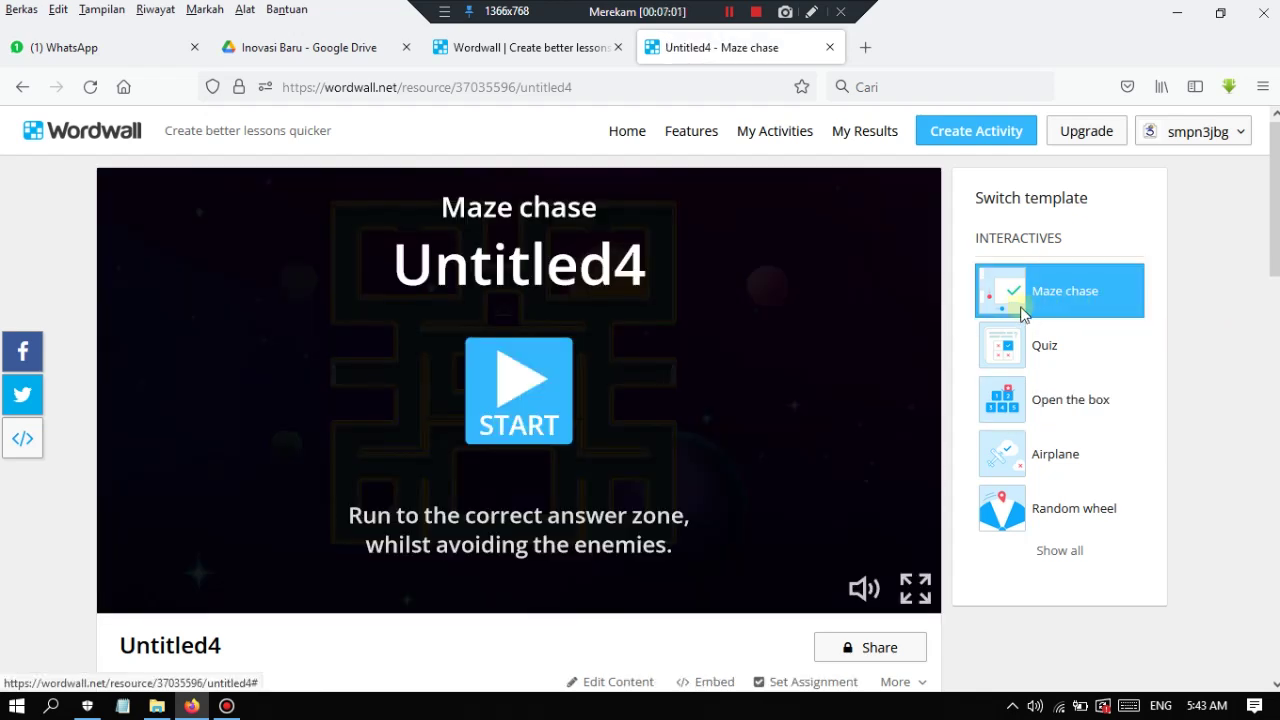
{"action": "scroll", "coordinate": [718, 361], "scroll_direction": "down", "scroll_amount": 2}
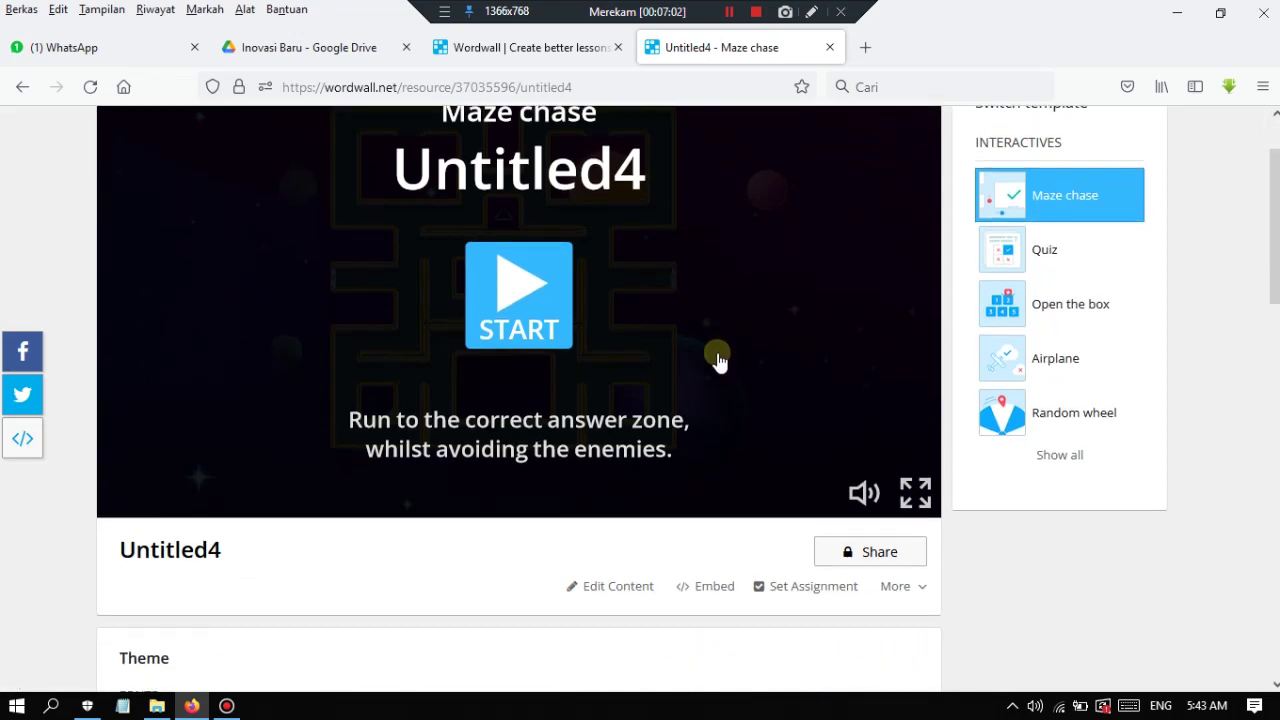
{"action": "left_click", "coordinate": [813, 14]}
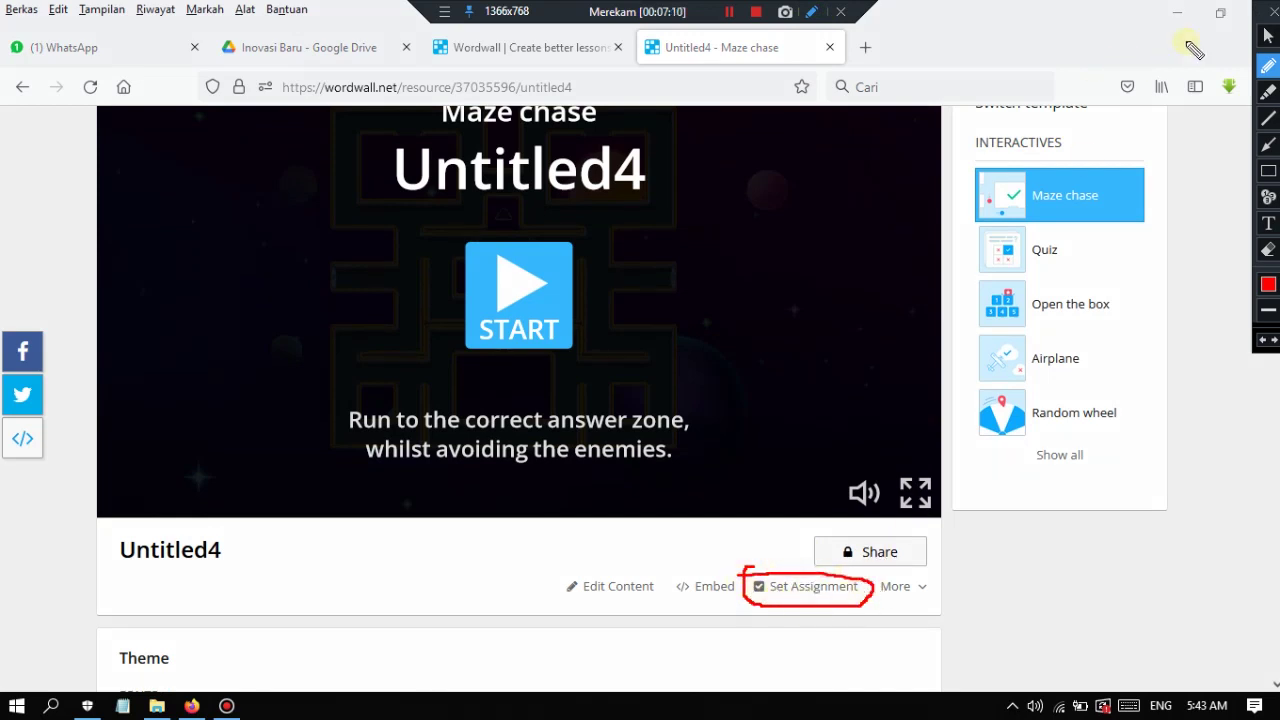
{"action": "left_click", "coordinate": [1268, 35]}
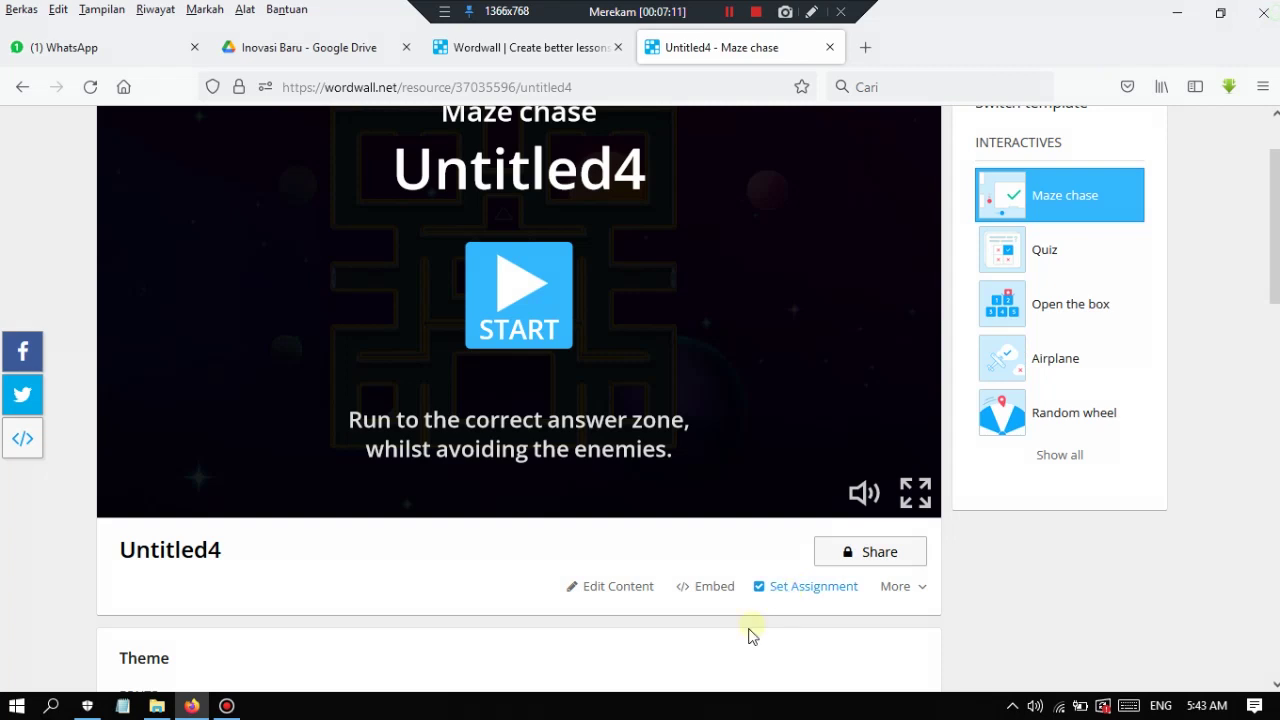
{"action": "left_click", "coordinate": [811, 594]}
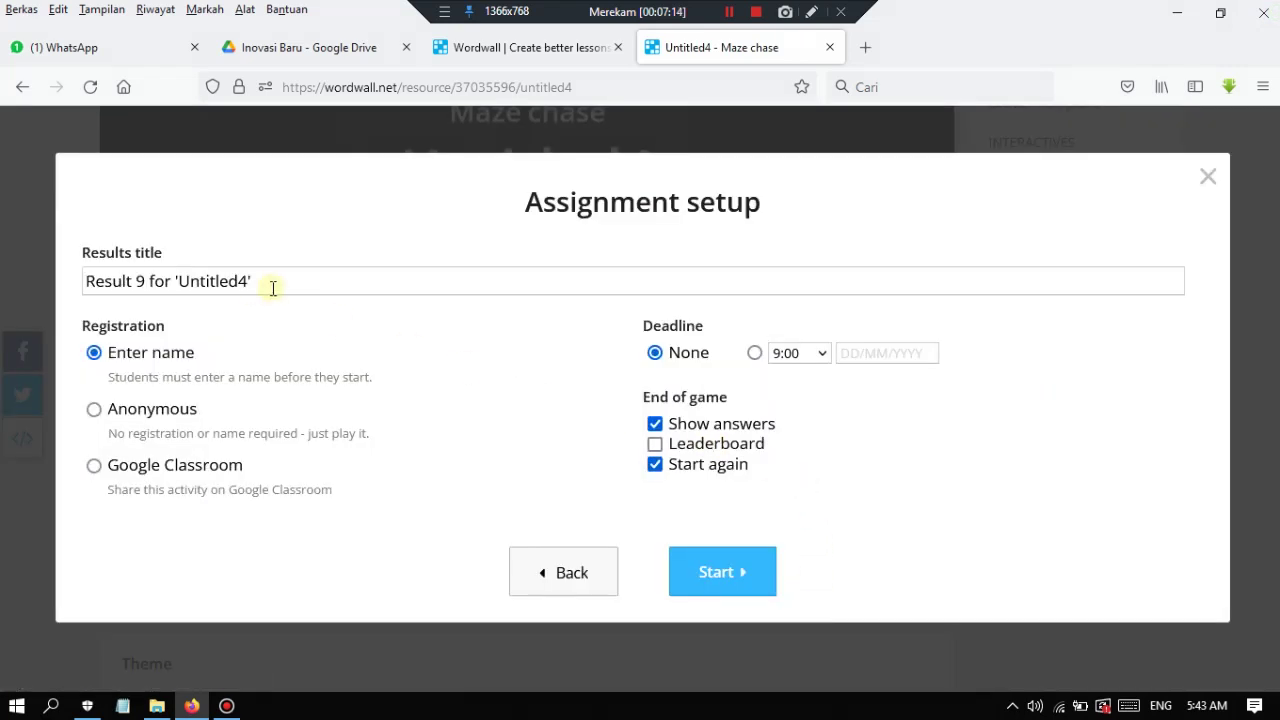
Set the assignment's results title to "KUIS HARIAN".
{"action": "left_click_drag", "start_coordinate": [272, 288], "coordinate": [58, 283]}
{"action": "type", "text": "KUIS HARIAN"}
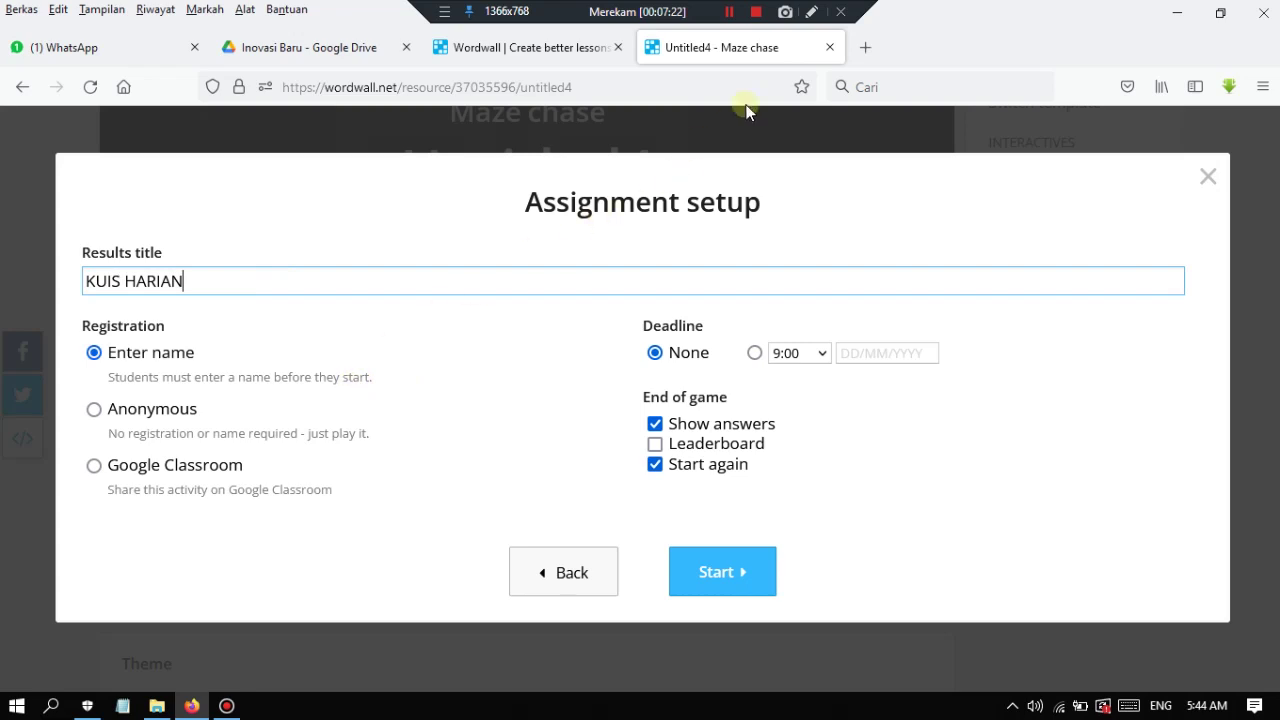
Circle the "Enter name" and "Leaderboard" options in red with the screen pen and clear the drawings.
{"action": "left_click", "coordinate": [810, 12]}
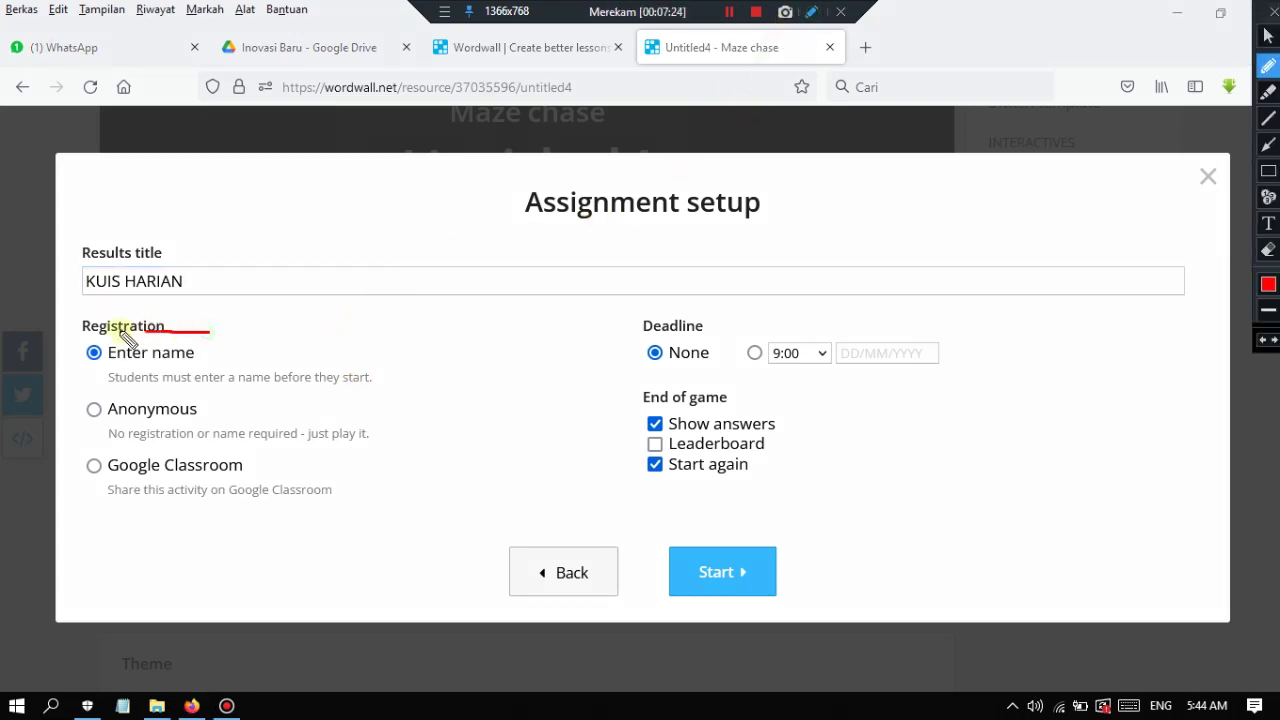
{"action": "mouse_move", "coordinate": [207, 391]}
{"action": "left_mouse_down"}
{"action": "mouse_move", "coordinate": [428, 367]}
{"action": "mouse_move", "coordinate": [290, 343]}
{"action": "left_mouse_up"}
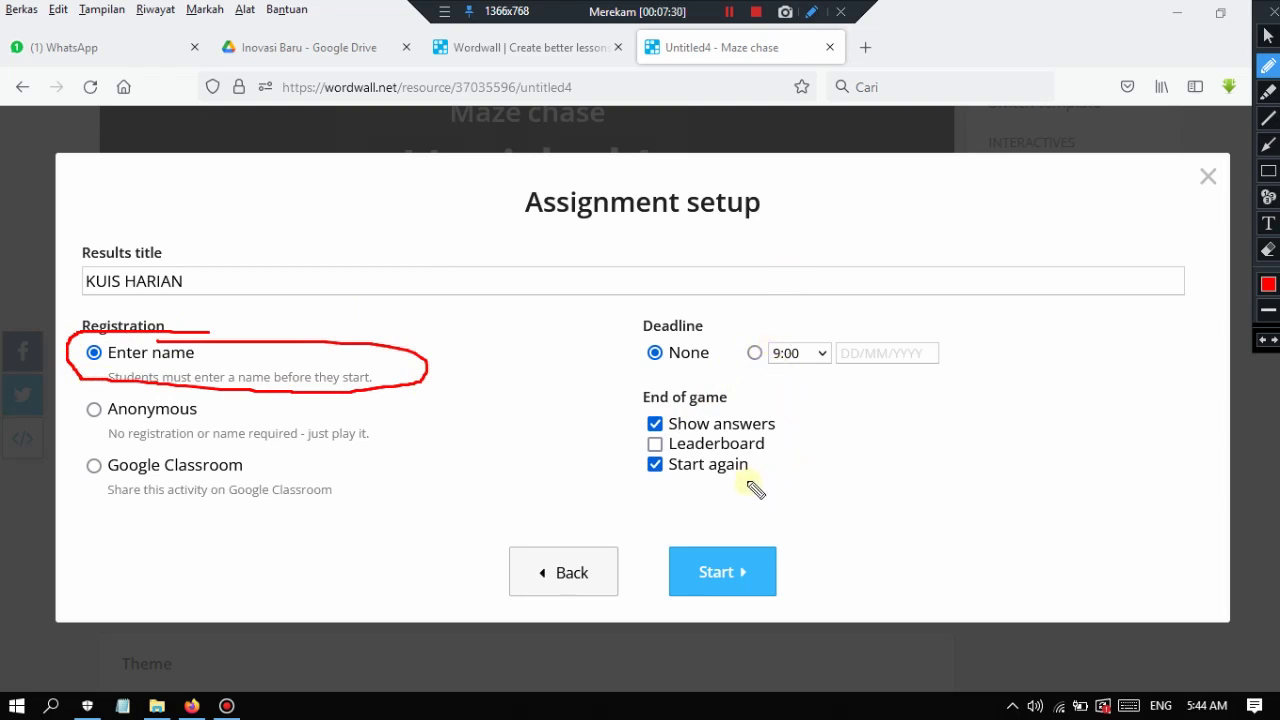
{"action": "left_click_drag", "start_coordinate": [645, 460], "coordinate": [760, 459]}
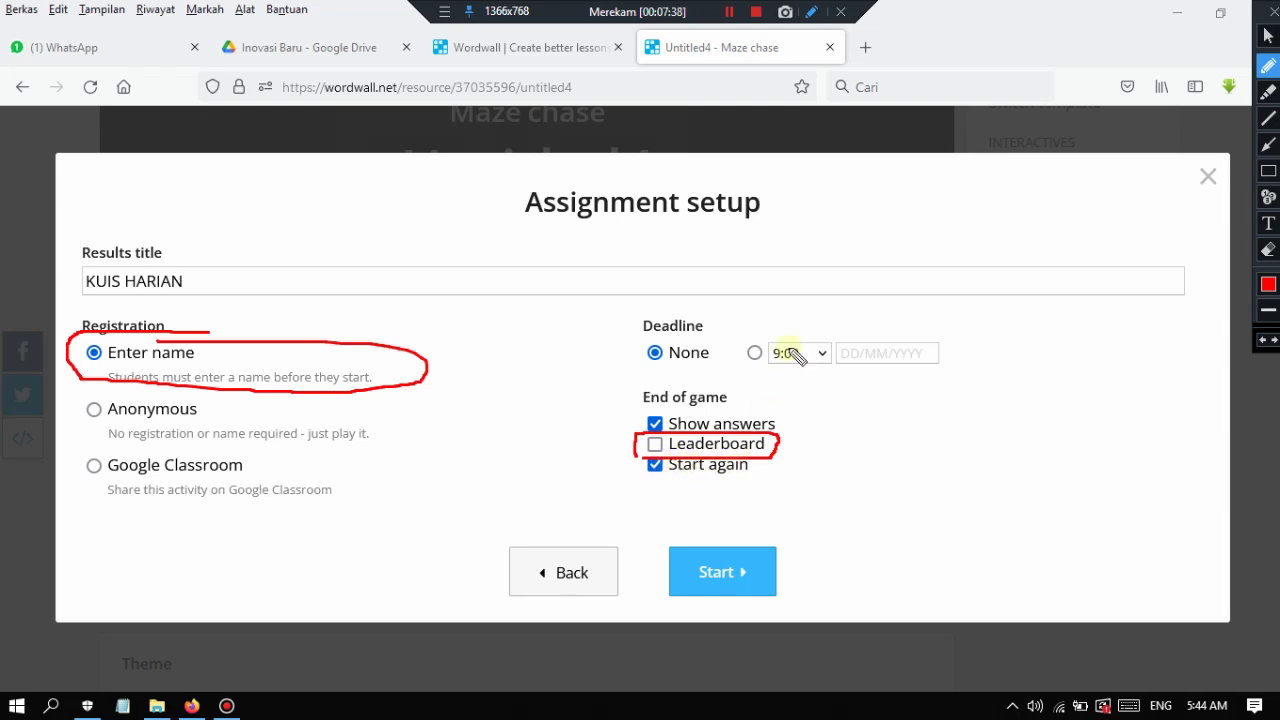
{"action": "left_click", "coordinate": [1270, 12]}
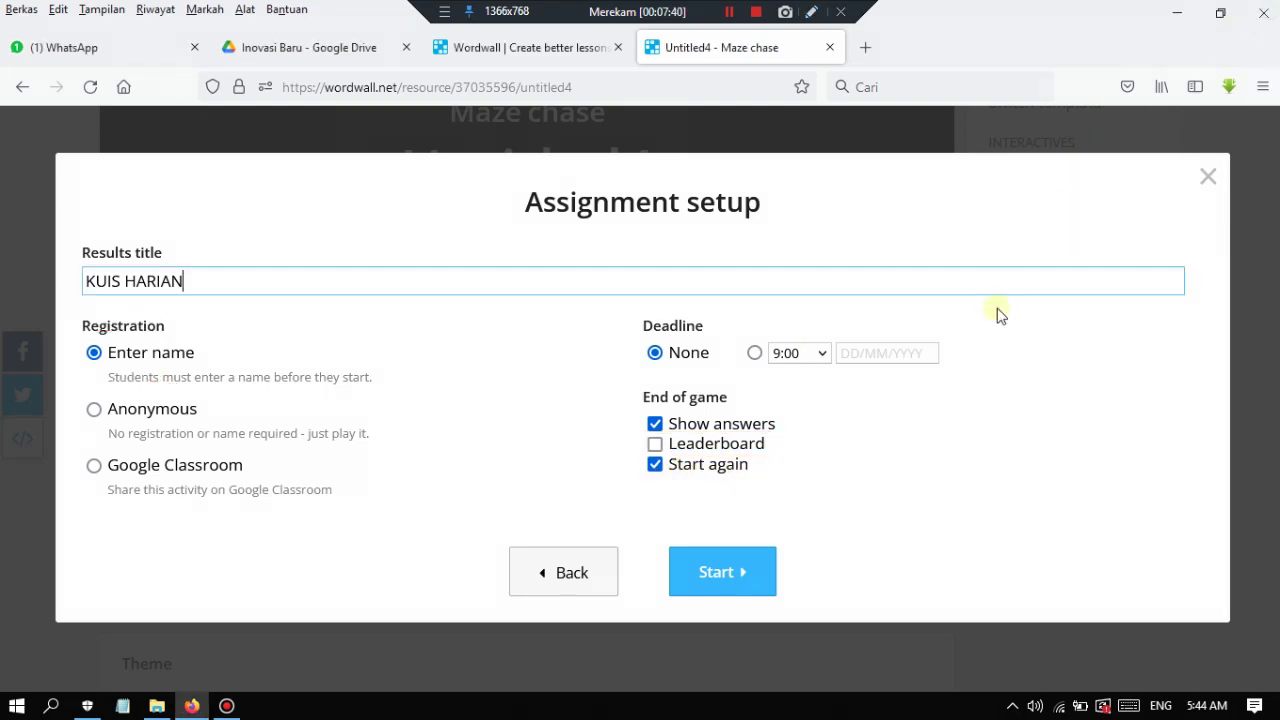
Start the assignment with the leaderboard enabled and copy its link for the students.
{"action": "left_click", "coordinate": [655, 447]}
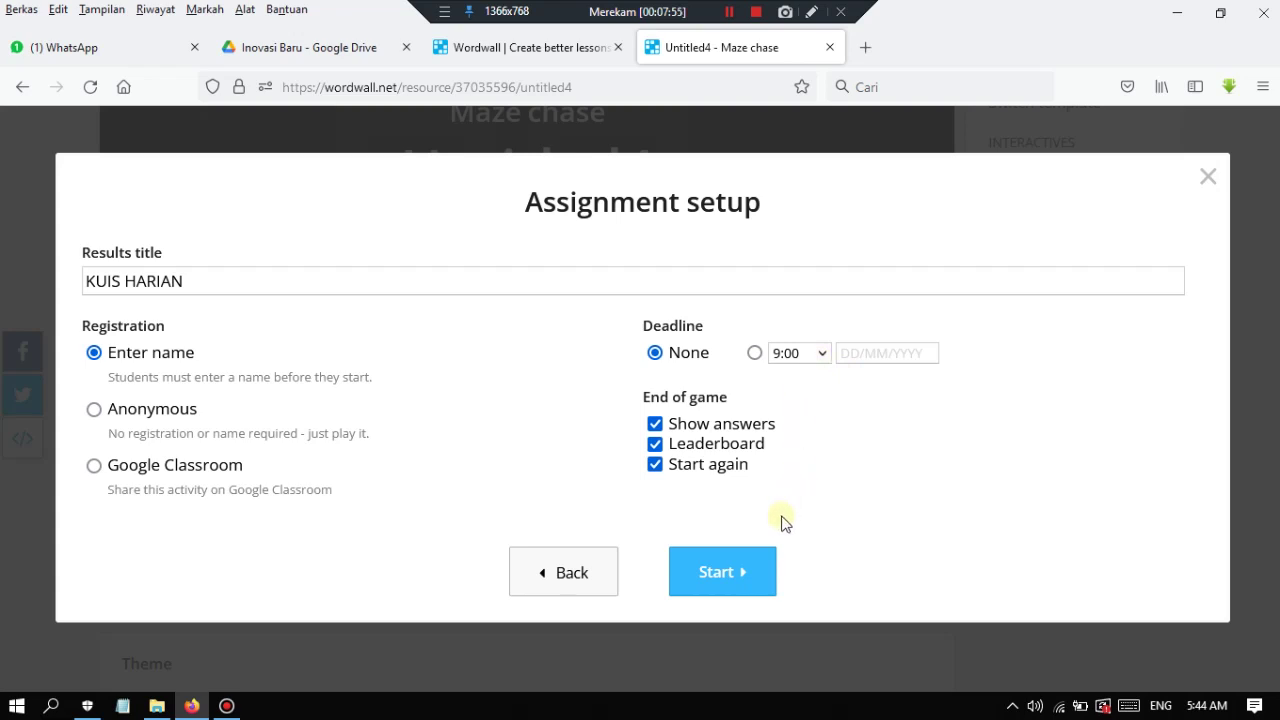
{"action": "left_click", "coordinate": [741, 573]}
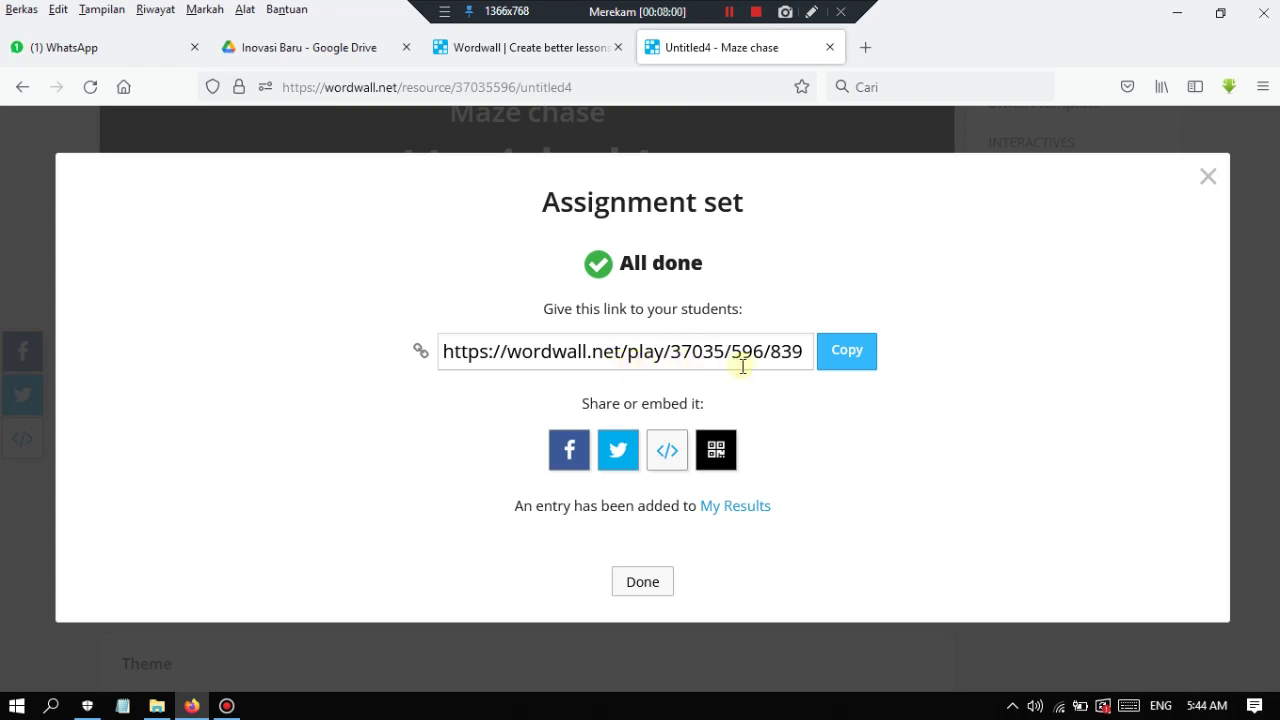
{"action": "left_click", "coordinate": [845, 364]}
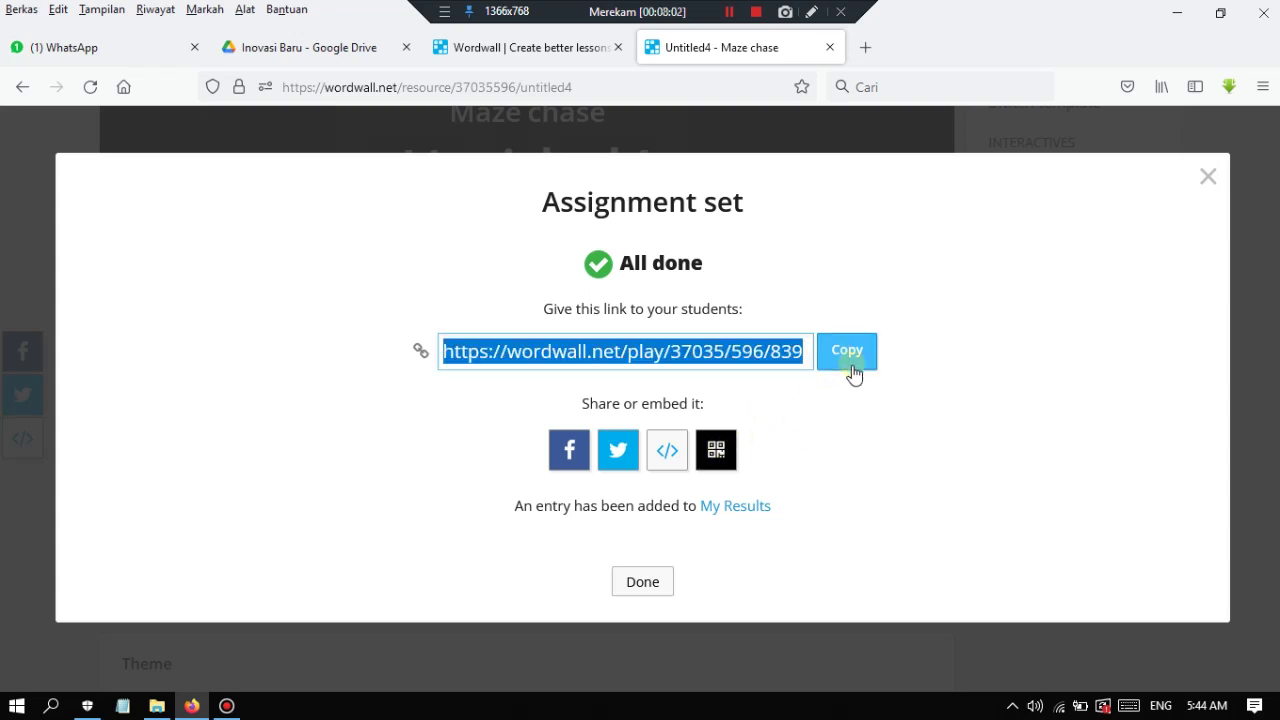
{"action": "left_click", "coordinate": [659, 584]}
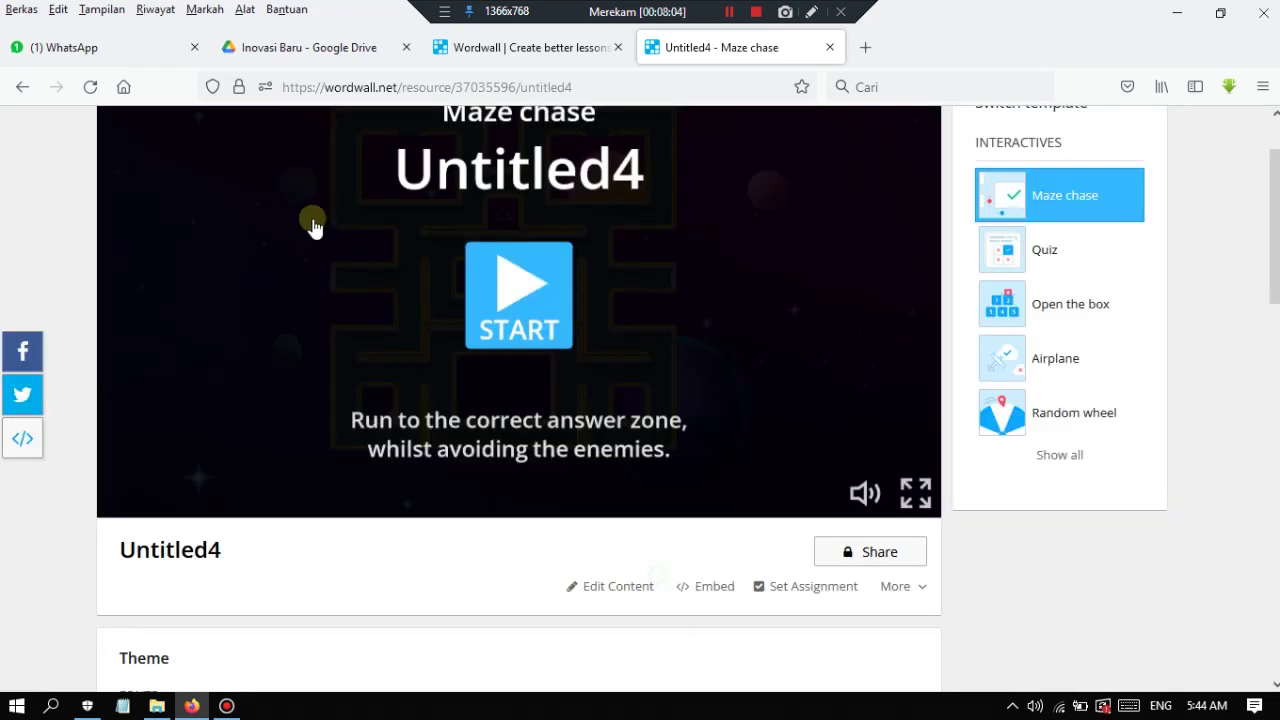
Switch to WhatsApp Web and look through the main and archived chat lists for a chat to receive the link.
{"action": "left_click", "coordinate": [82, 52]}
{"action": "left_click", "coordinate": [36, 166]}
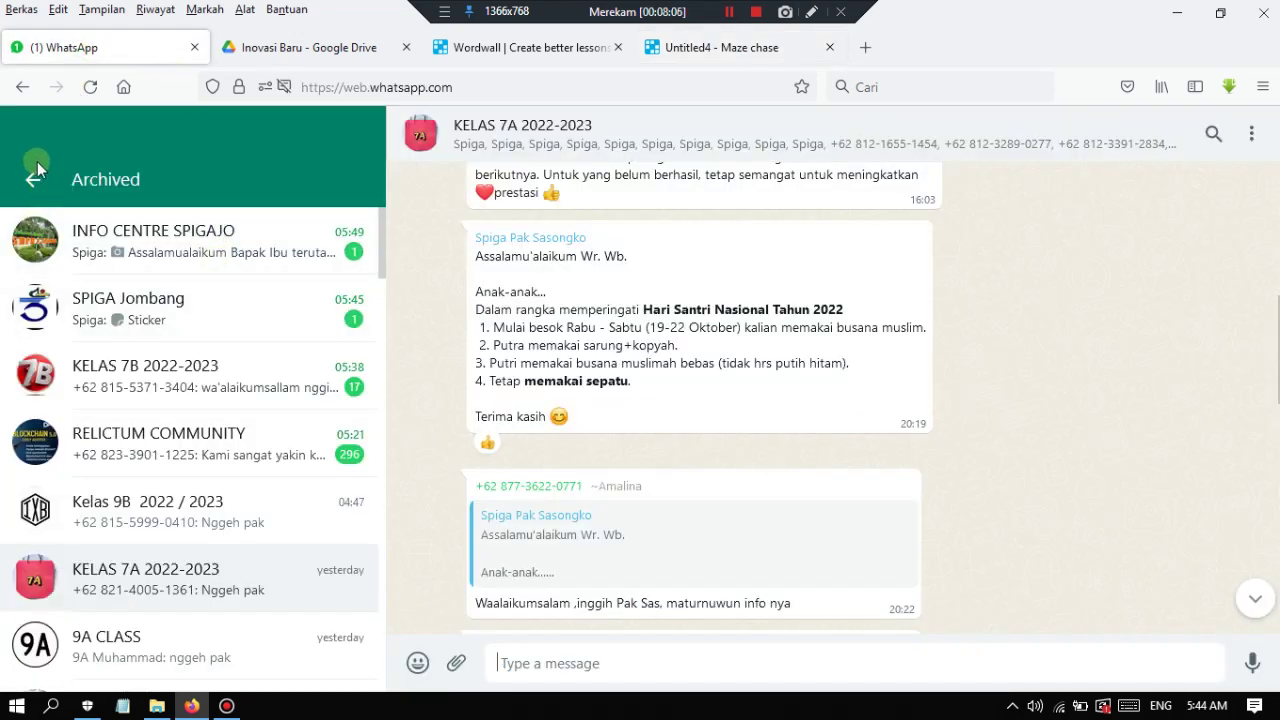
{"action": "left_click", "coordinate": [170, 430]}
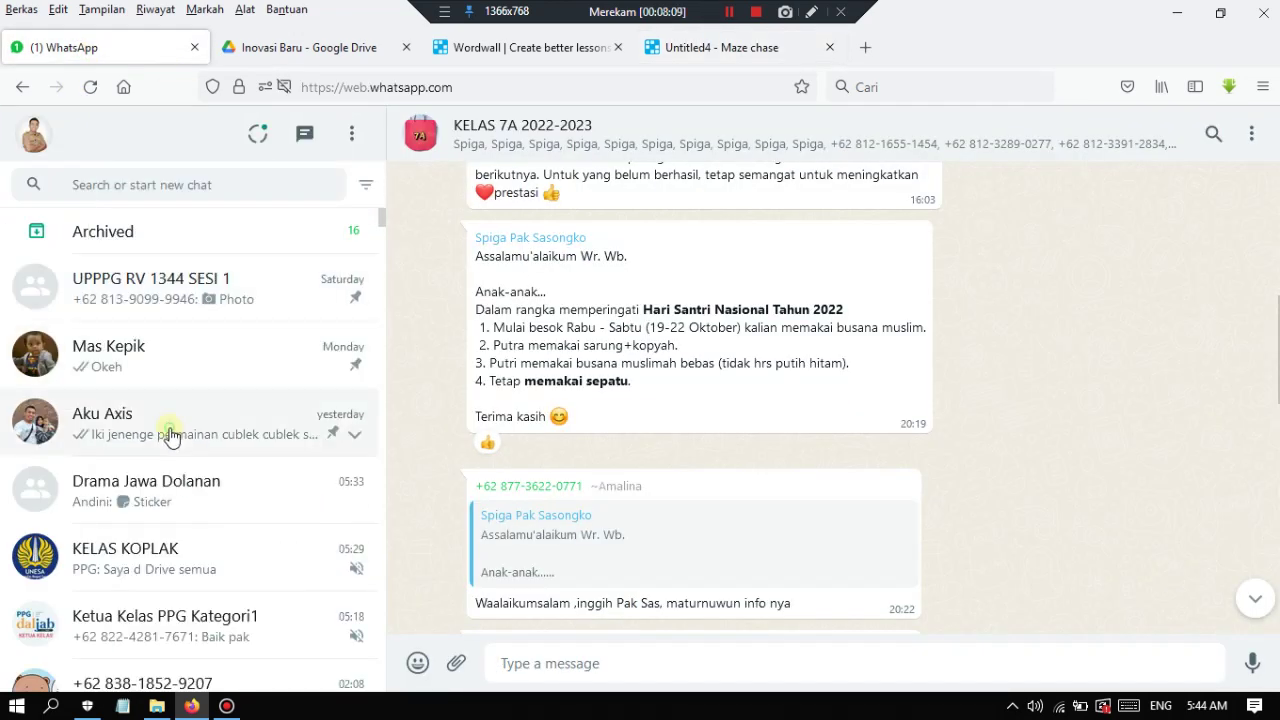
{"action": "left_click", "coordinate": [190, 218]}
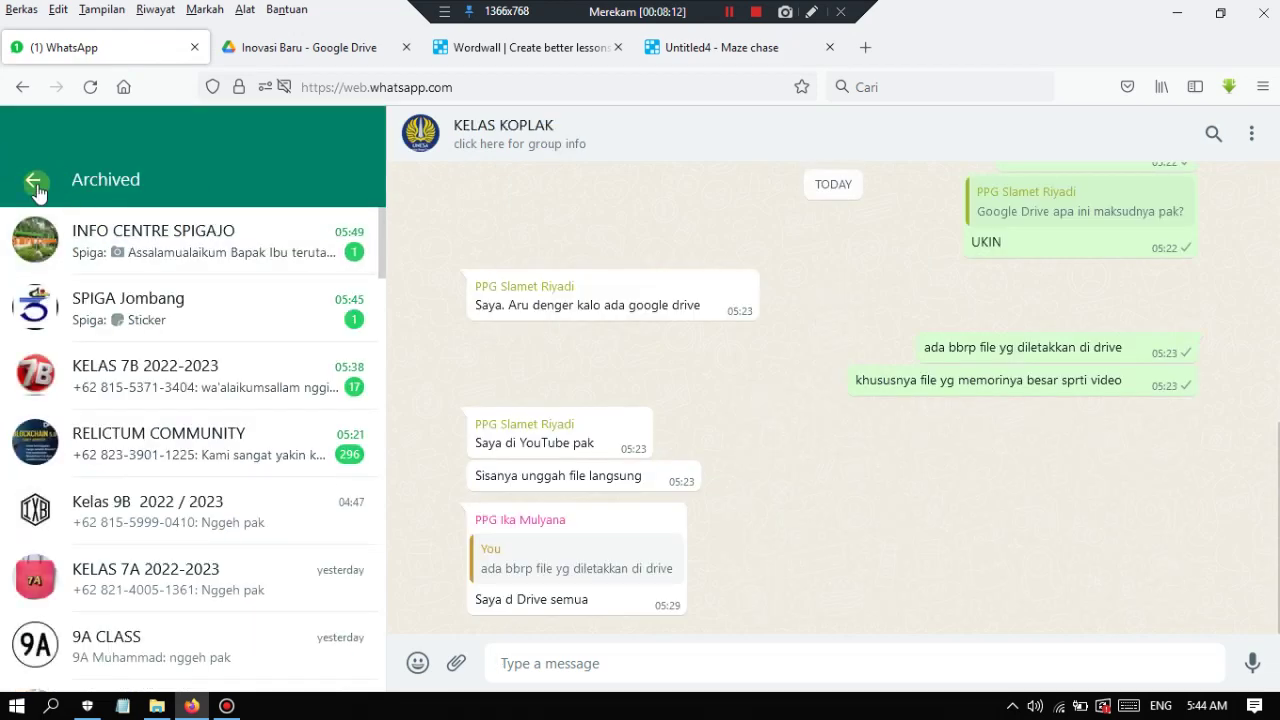
{"action": "left_click", "coordinate": [36, 190]}
{"action": "left_click", "coordinate": [171, 222]}
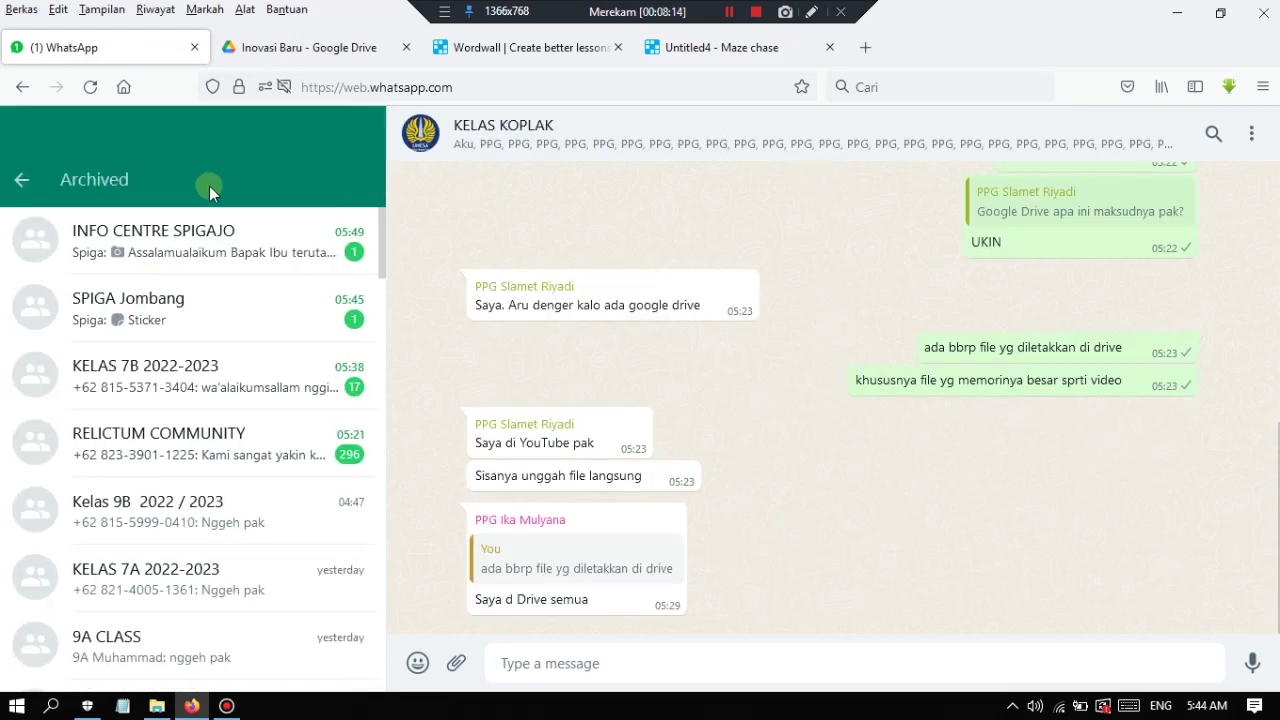
{"action": "left_click", "coordinate": [21, 179]}
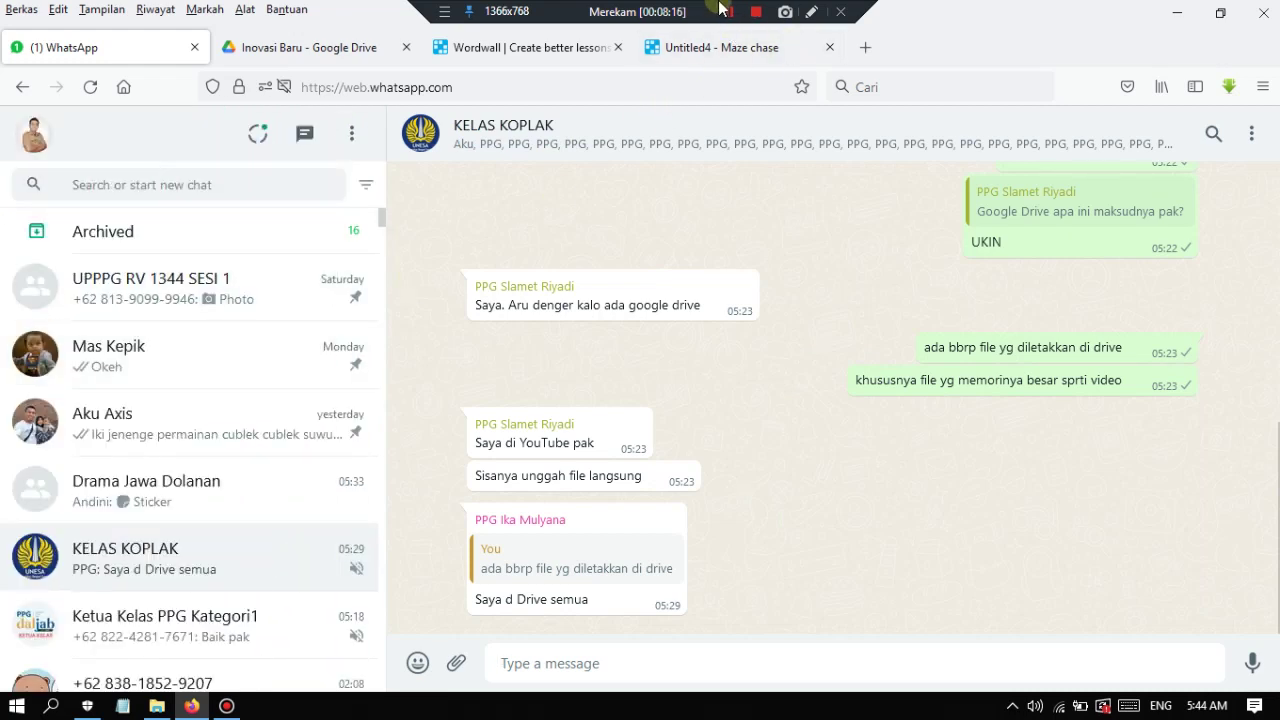
{"action": "left_click", "coordinate": [728, 11]}
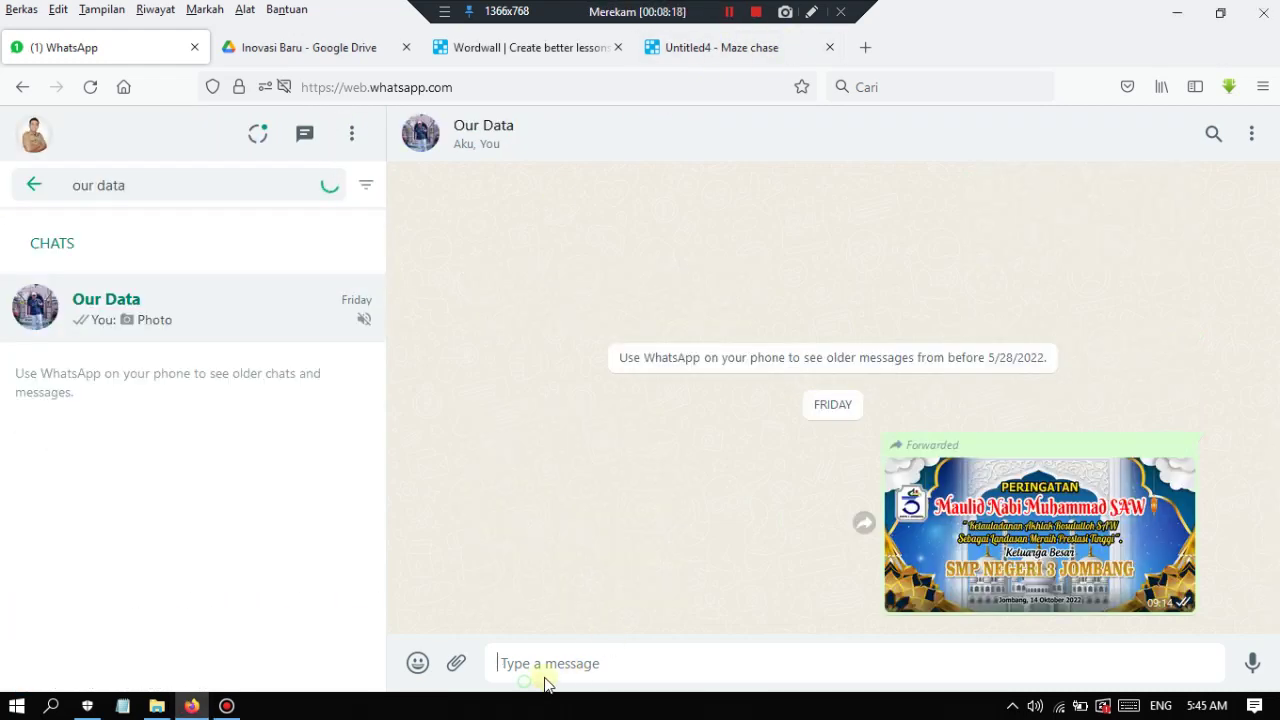
Send the copied assignment link to the "Our Data" chat with the text "kajdfkahfjkahn" below it.
{"action": "key", "text": "ctrl+v"}
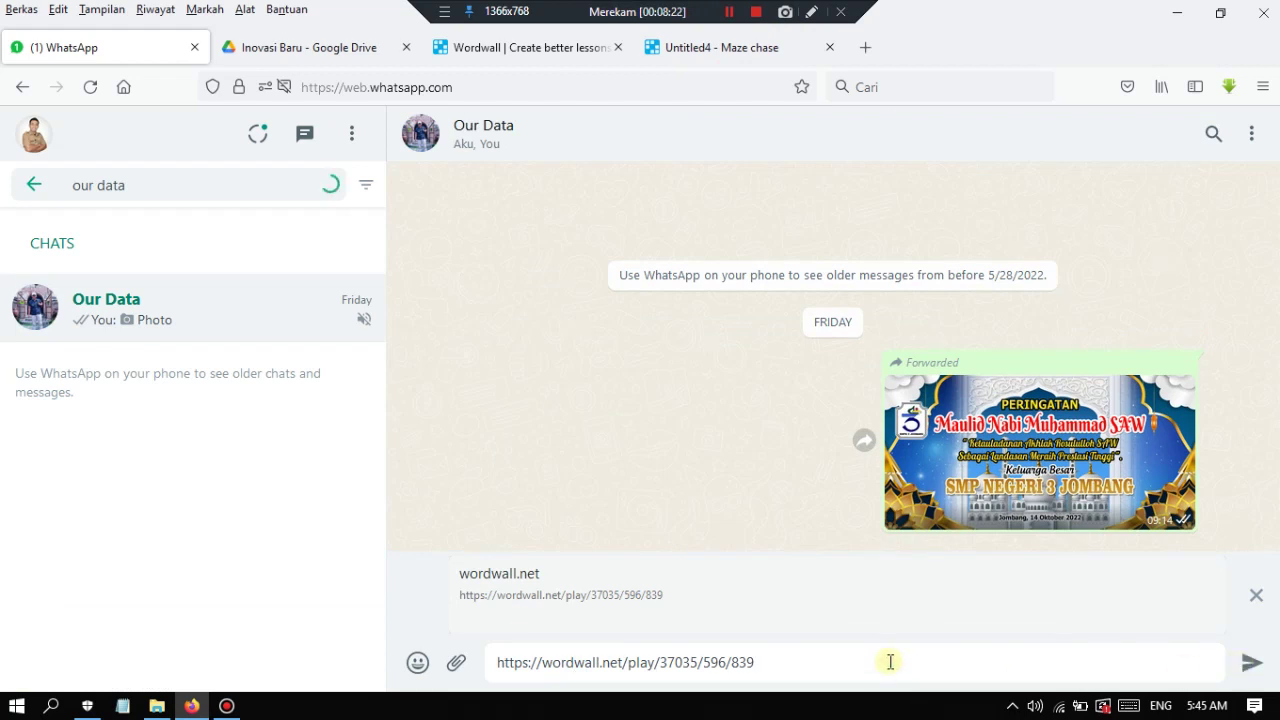
{"action": "key", "text": "shift+Return"}
{"action": "type", "text": "kajdfkahfjkahn"}
{"action": "key", "text": "Return"}
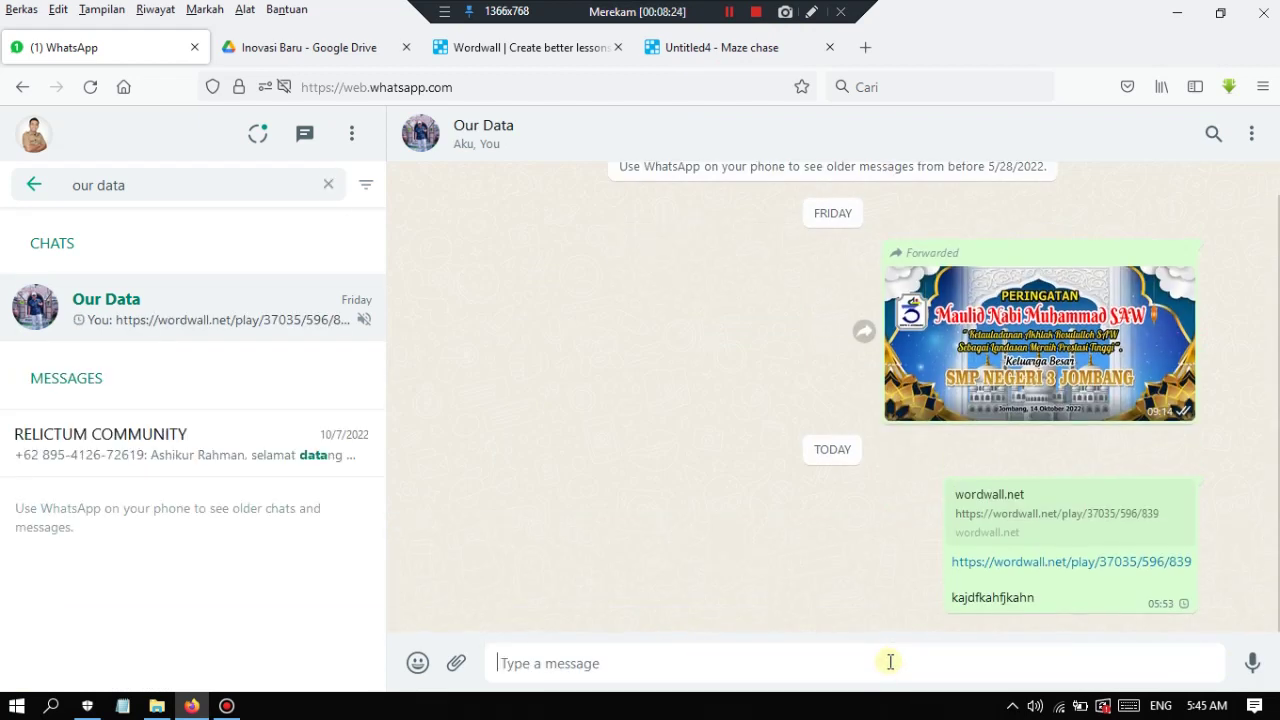
Open the sent assignment link, replace the remembered player name with "HUHUHHAHA" and start the Maze chase game.
{"action": "left_click", "coordinate": [1061, 562]}
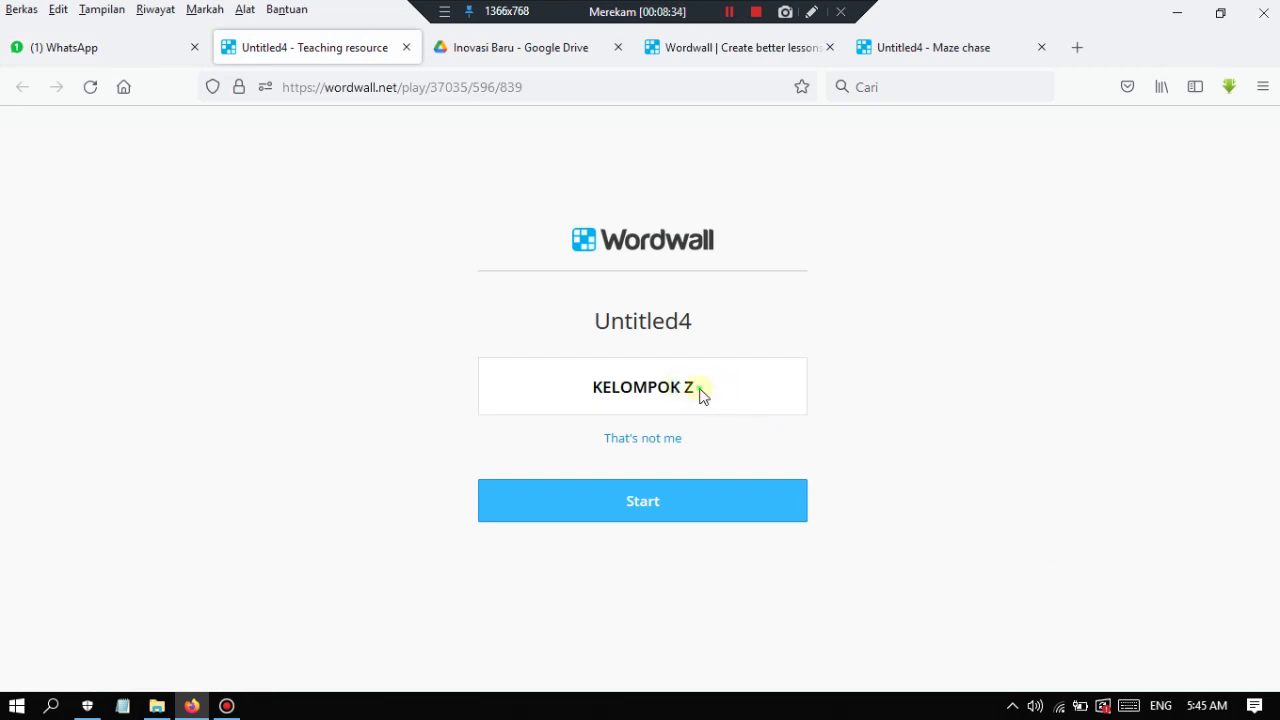
{"action": "left_click", "coordinate": [664, 442]}
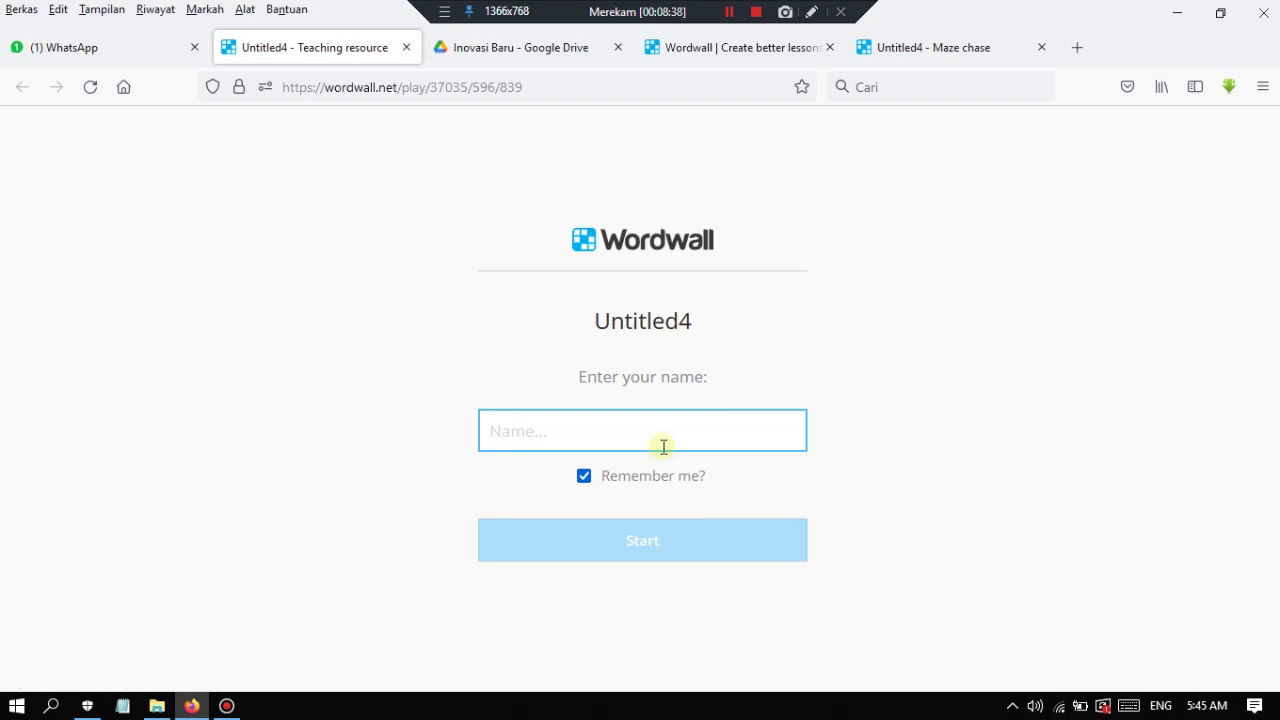
{"action": "type", "text": "HUHUHHAHA"}
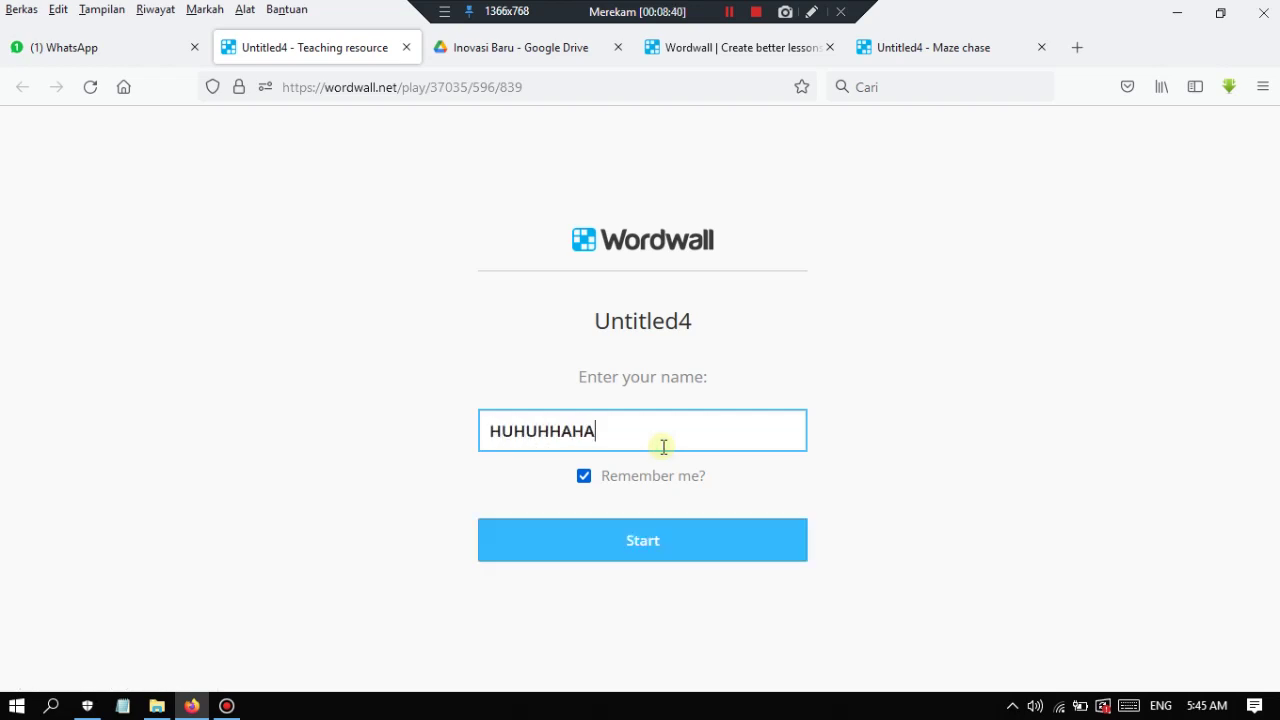
{"action": "left_click", "coordinate": [593, 550]}
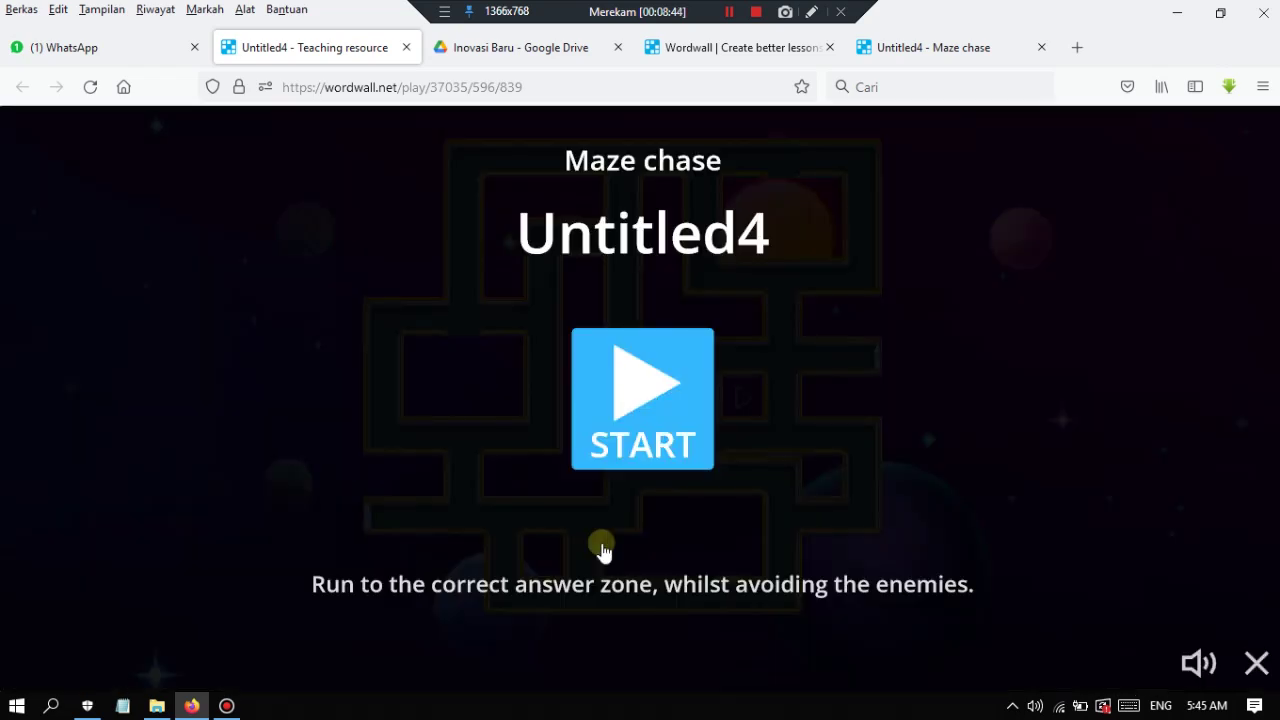
{"action": "left_click", "coordinate": [649, 413]}
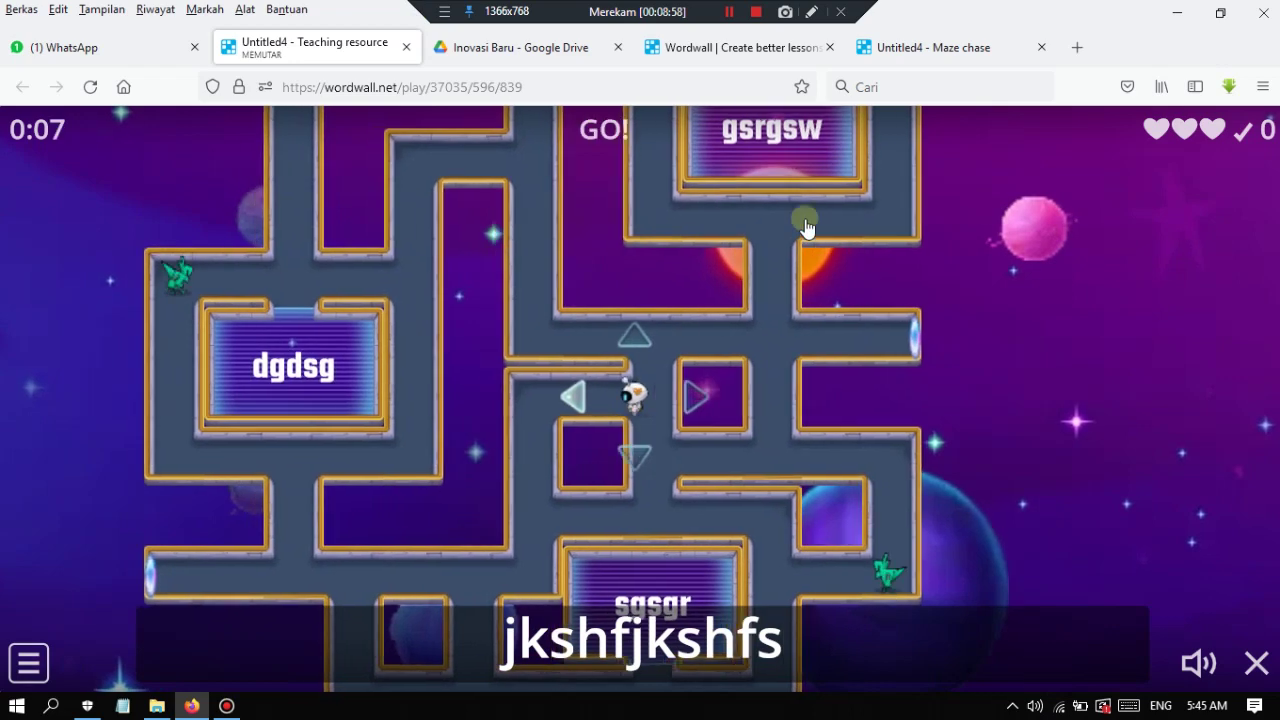
Steer the robot down through the maze toward the "sgsgr" answer zone and turn back up away from the enemy.
{"action": "left_click", "coordinate": [641, 464]}
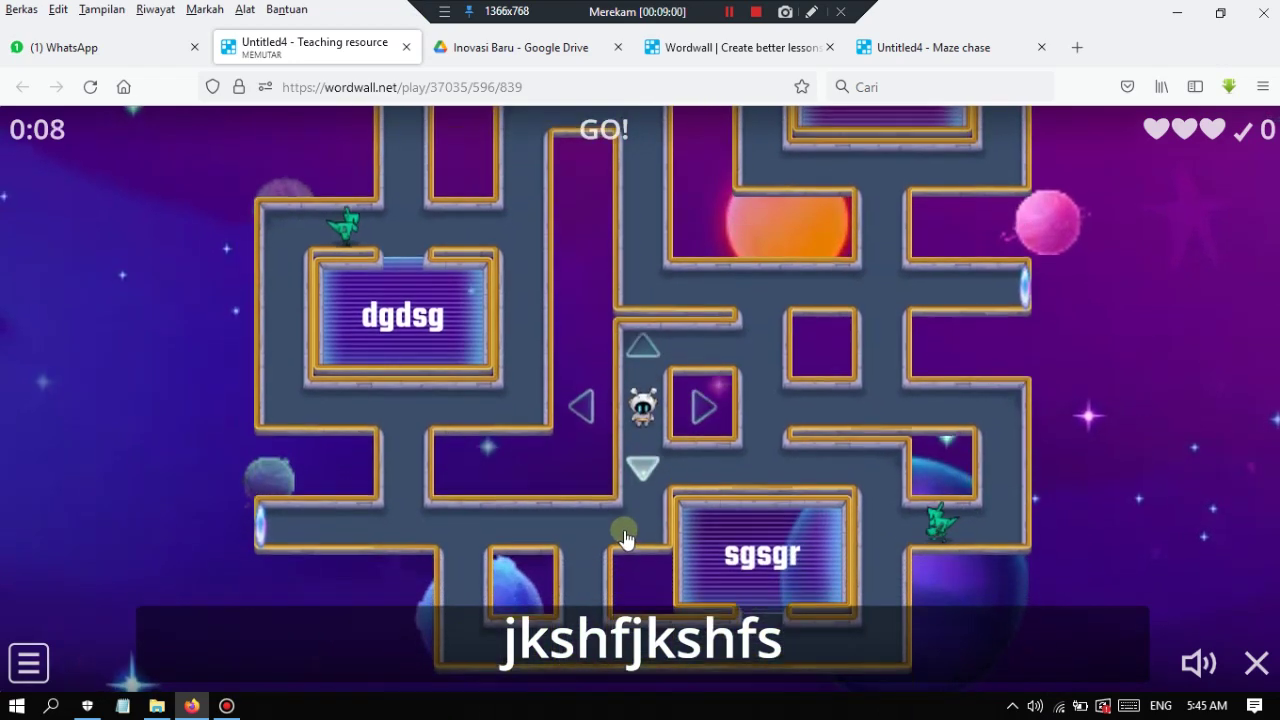
{"action": "left_click", "coordinate": [564, 442]}
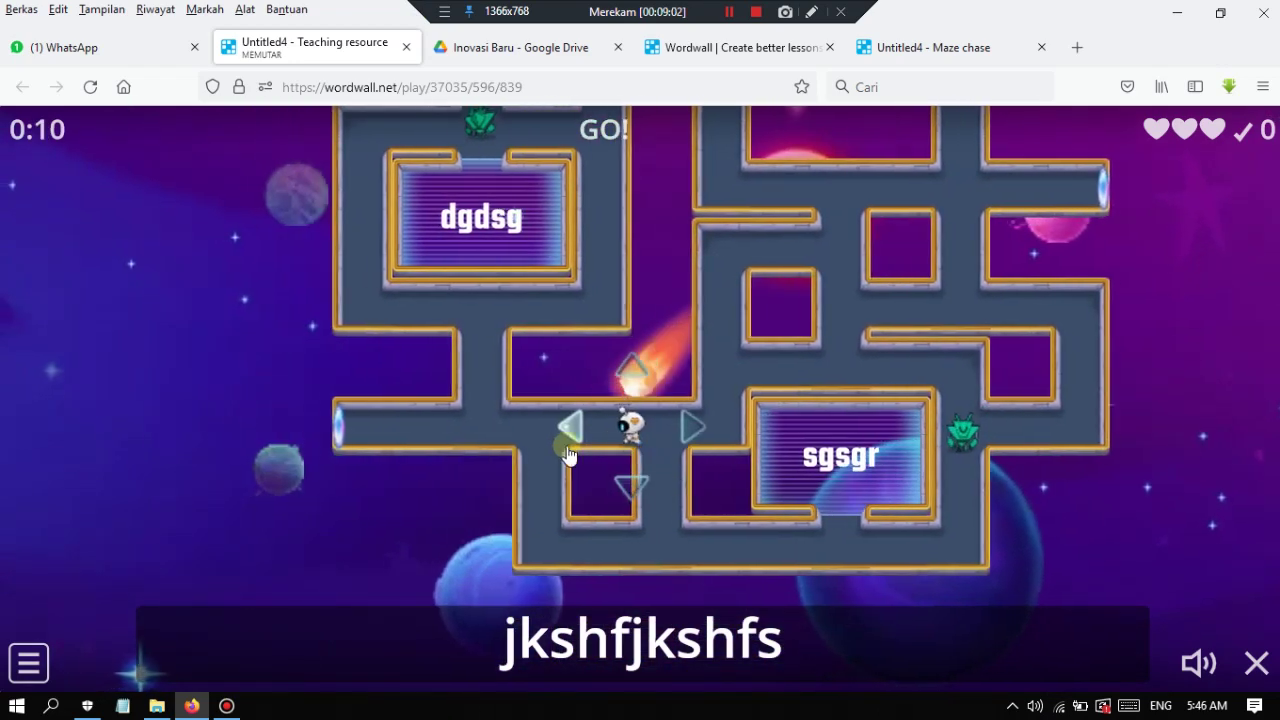
{"action": "left_click", "coordinate": [576, 492]}
{"action": "left_click", "coordinate": [765, 547]}
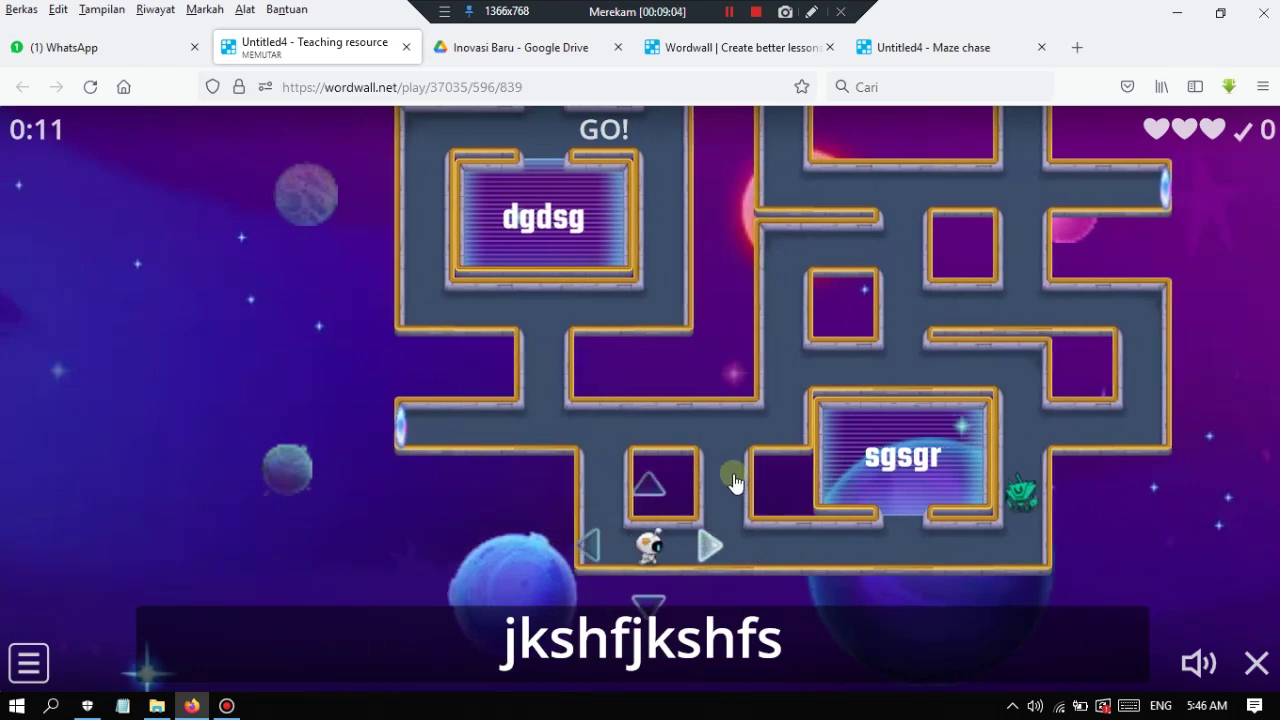
{"action": "left_click", "coordinate": [676, 449]}
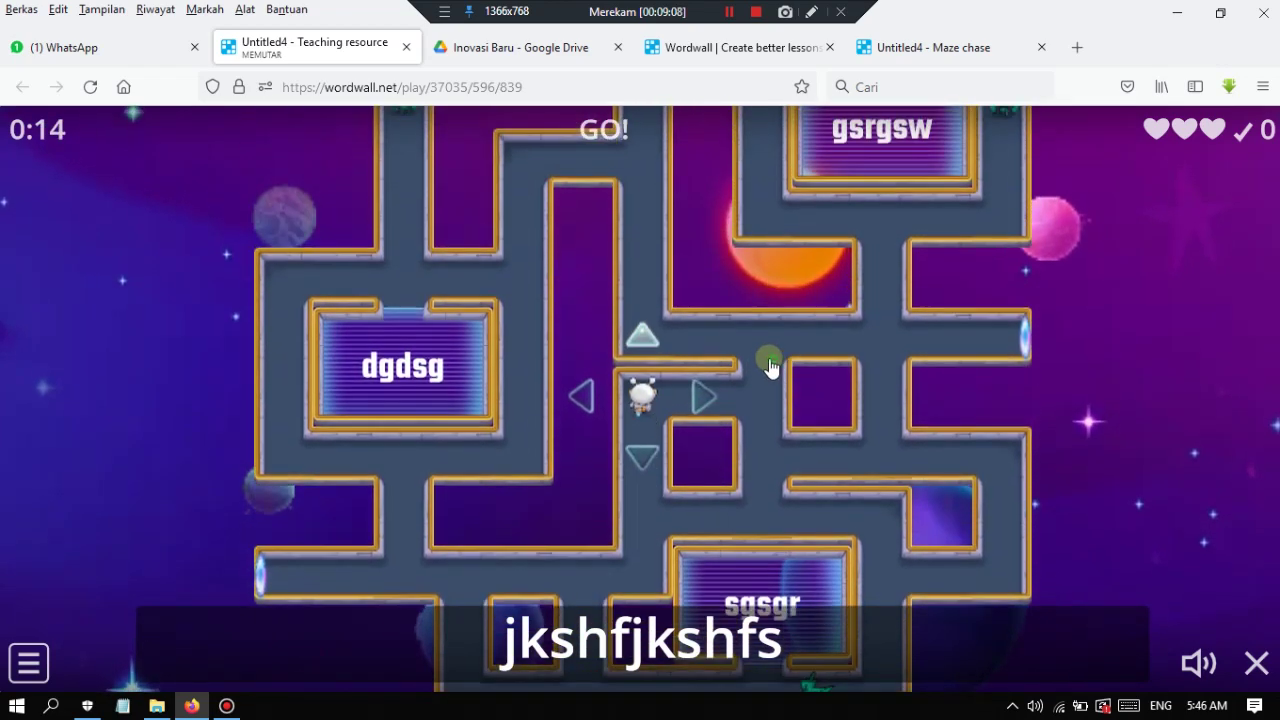
Steer the robot through the upper corridors and around the "dgdsg" answer zone to its entrance, and enter it.
{"action": "left_click", "coordinate": [766, 364]}
{"action": "left_click", "coordinate": [689, 337]}
{"action": "left_click", "coordinate": [755, 345]}
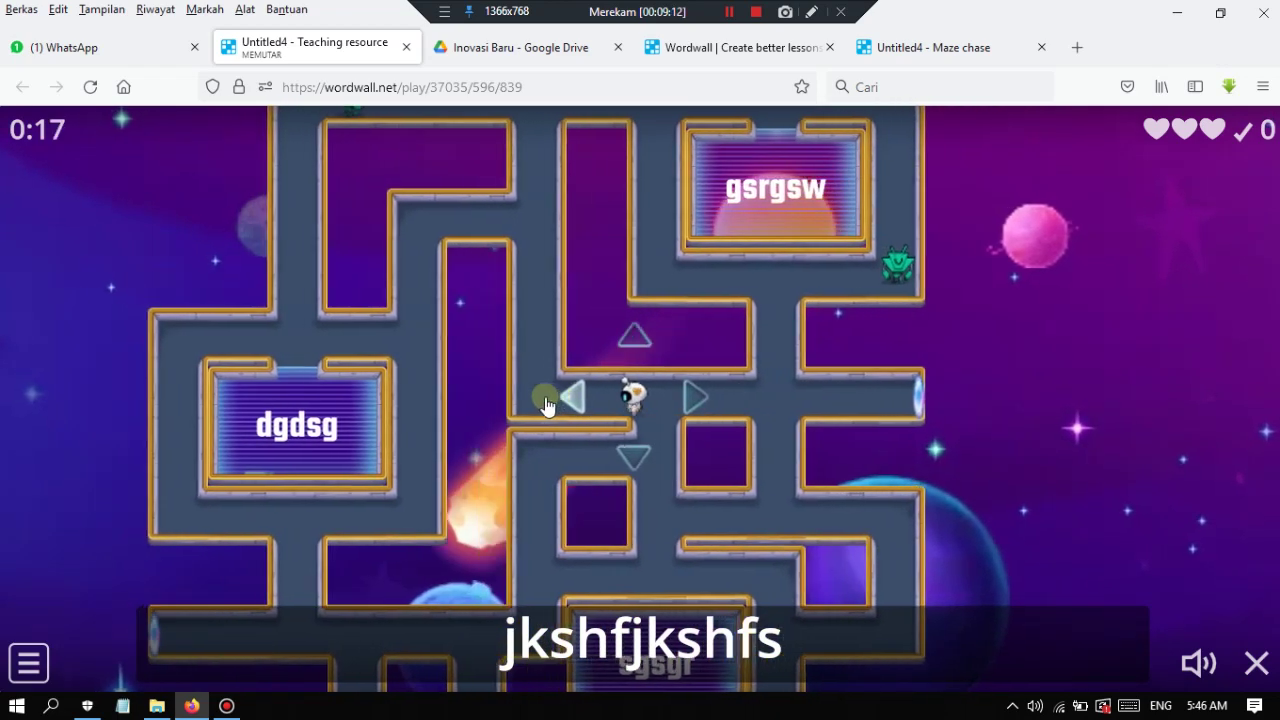
{"action": "left_click", "coordinate": [650, 216]}
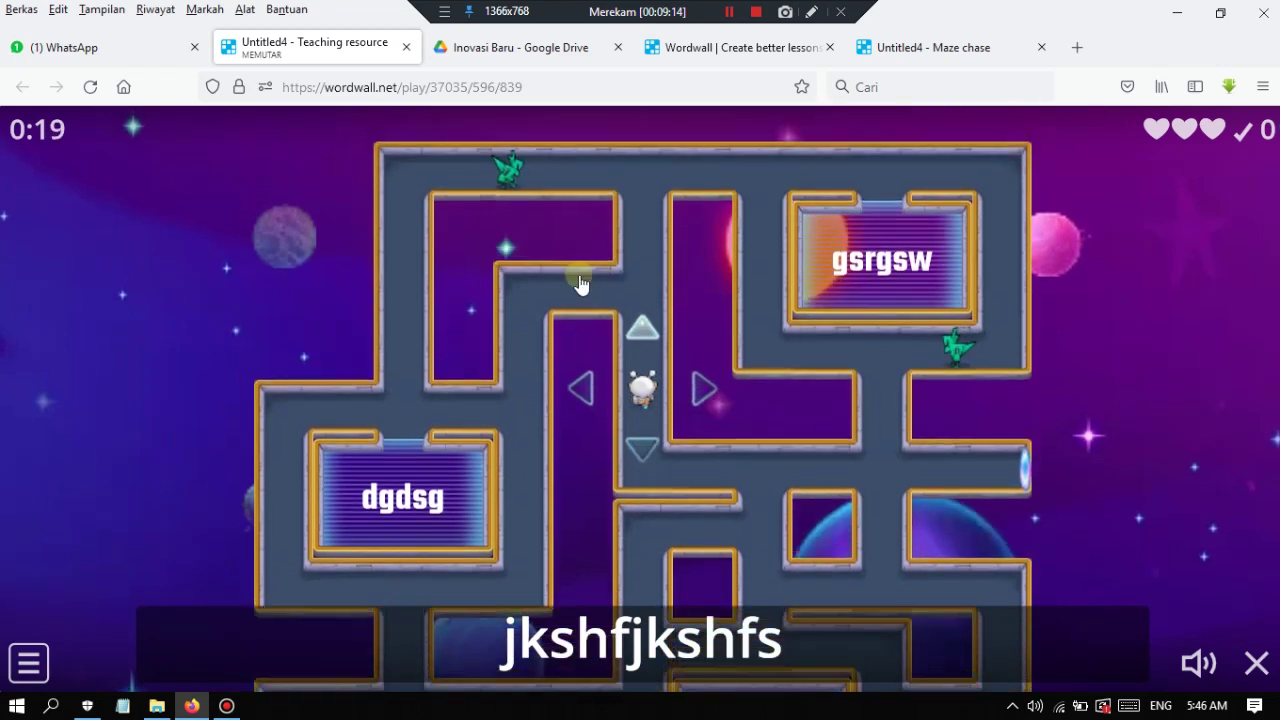
{"action": "left_click", "coordinate": [562, 328]}
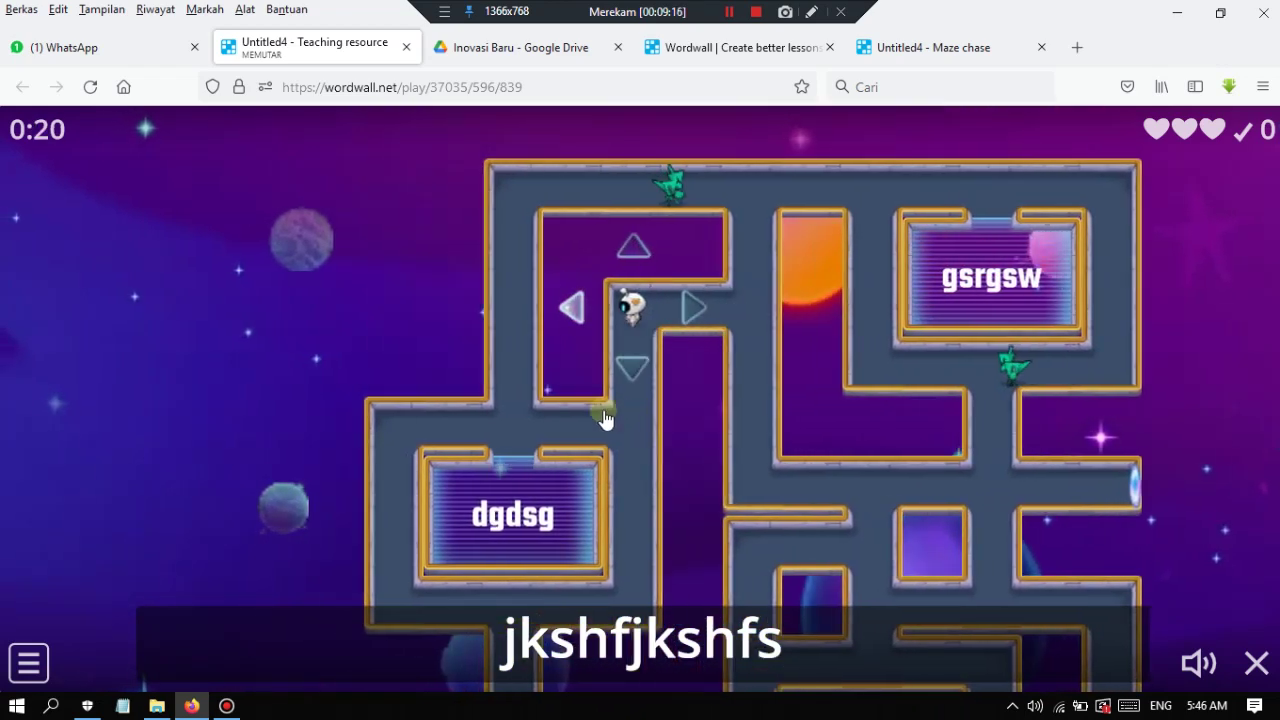
{"action": "left_click", "coordinate": [578, 422]}
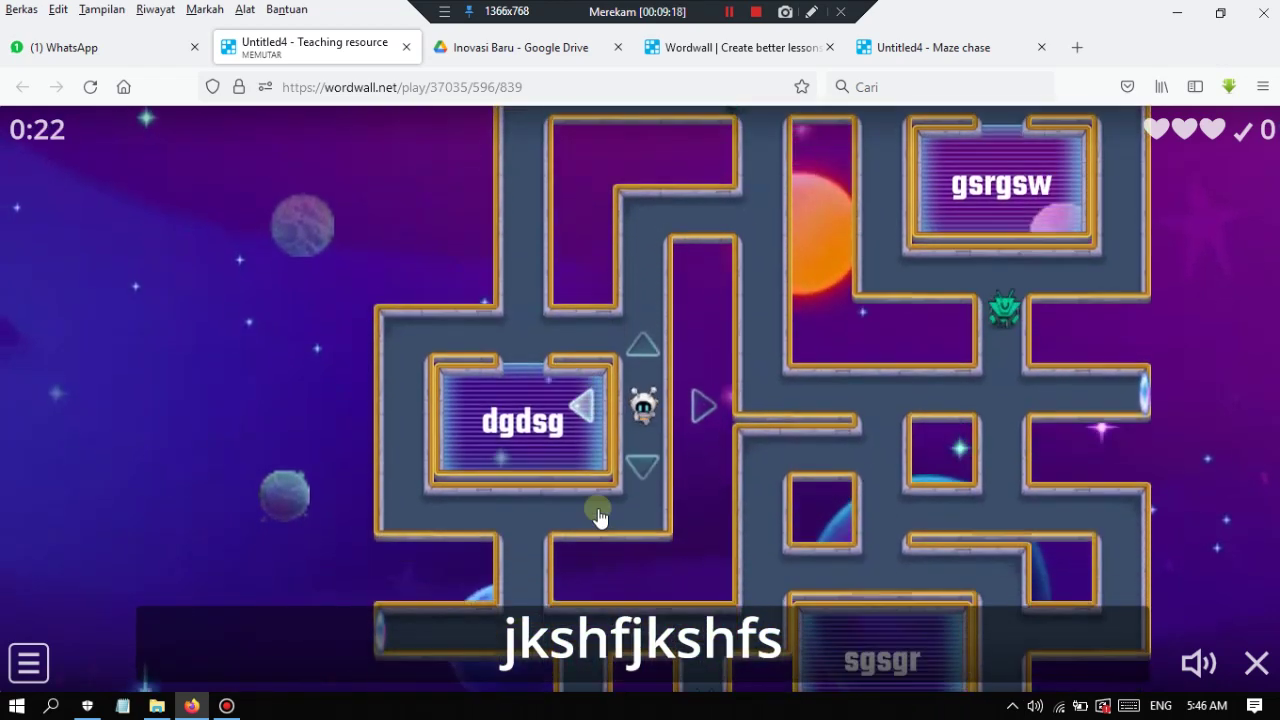
{"action": "left_click", "coordinate": [481, 392]}
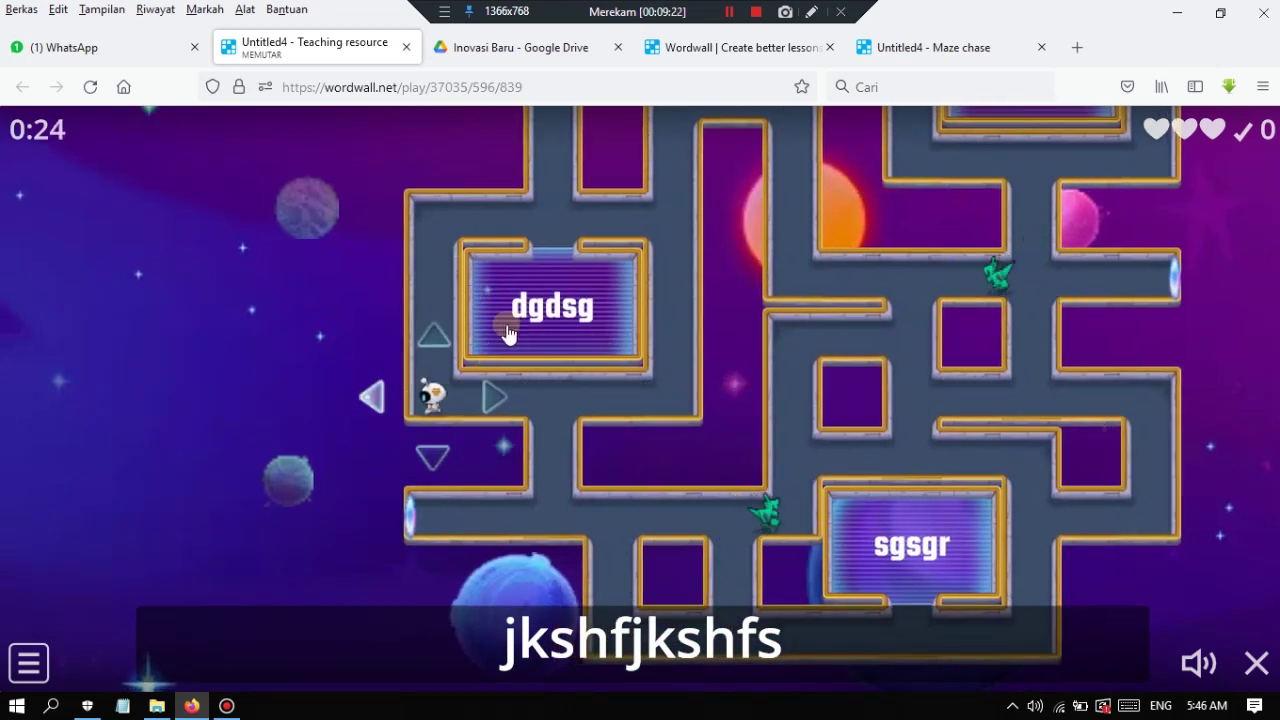
{"action": "left_click", "coordinate": [551, 331]}
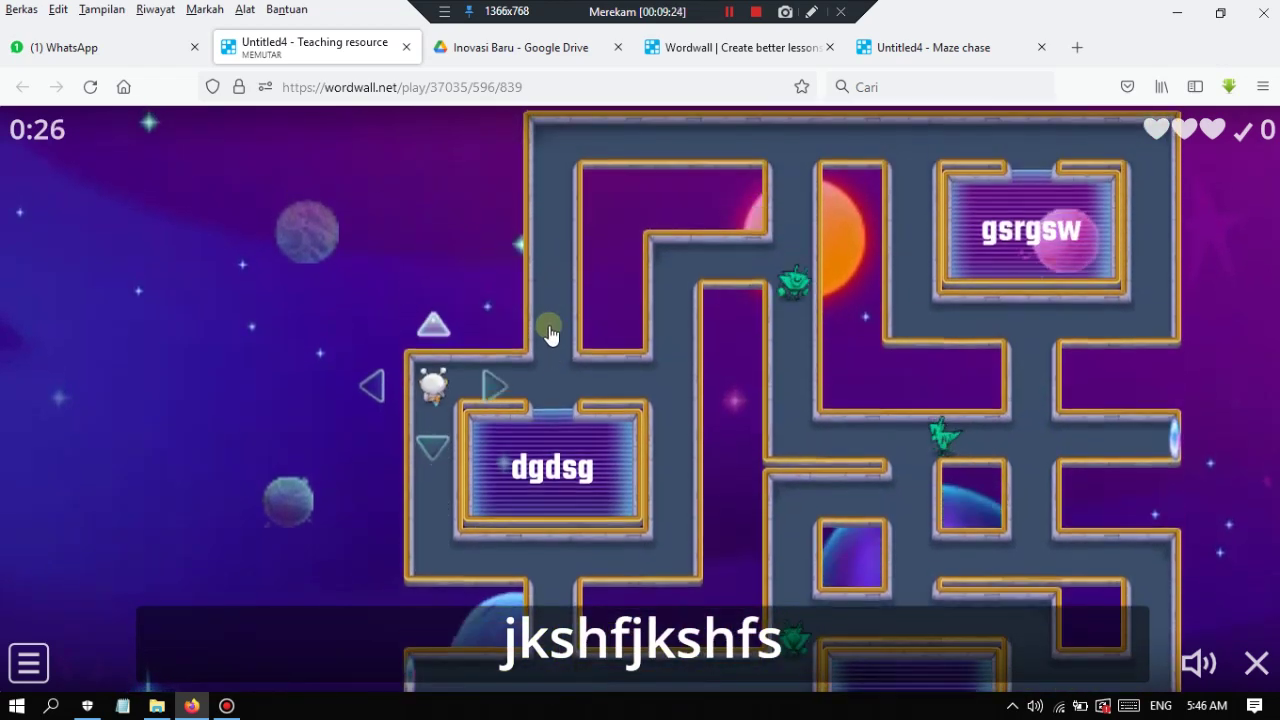
{"action": "left_click", "coordinate": [551, 502]}
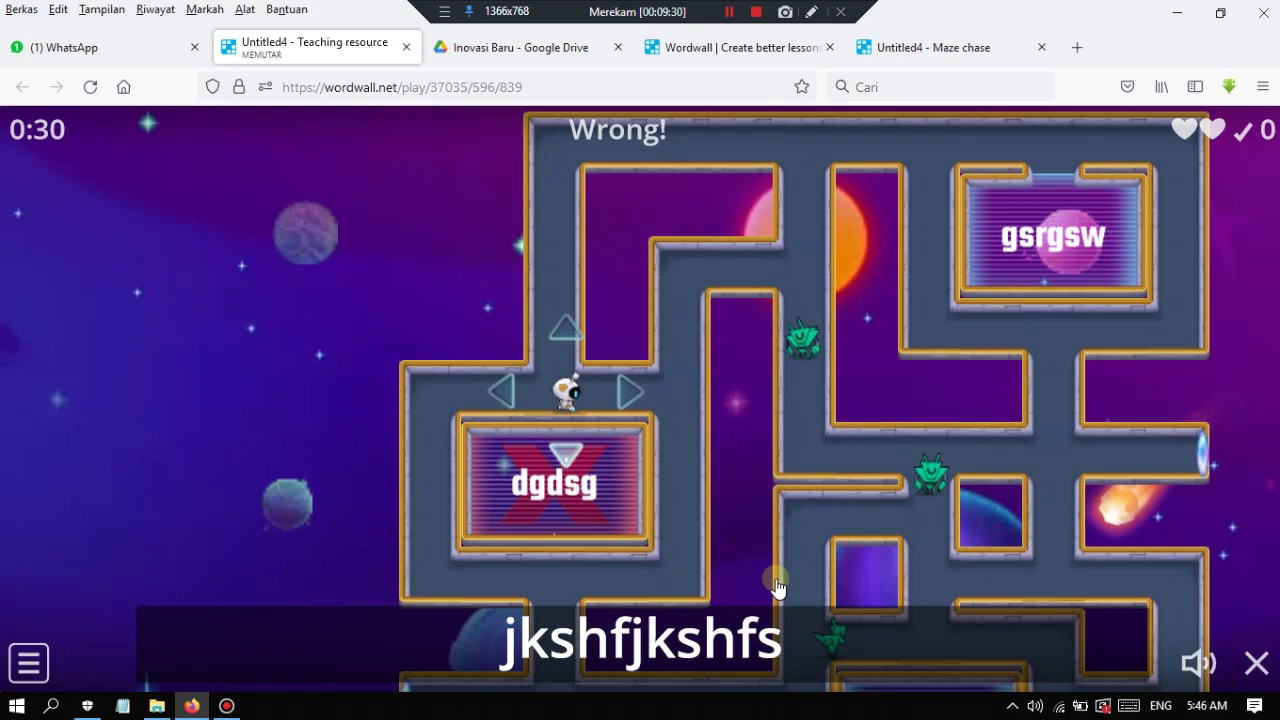
Steer the robot away from the "dgdsg" zone and along the maze's top corridor to the "gsrgsw" answer zone.
{"action": "left_click", "coordinate": [778, 585]}
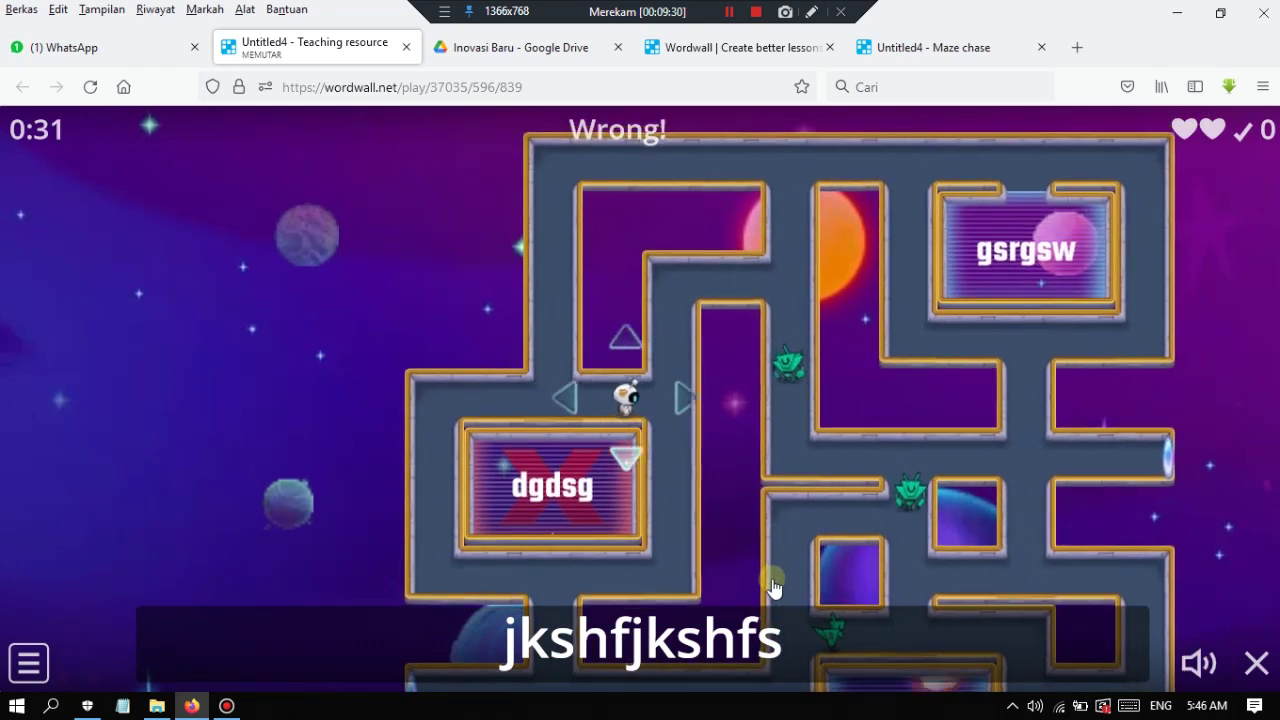
{"action": "left_click", "coordinate": [626, 493]}
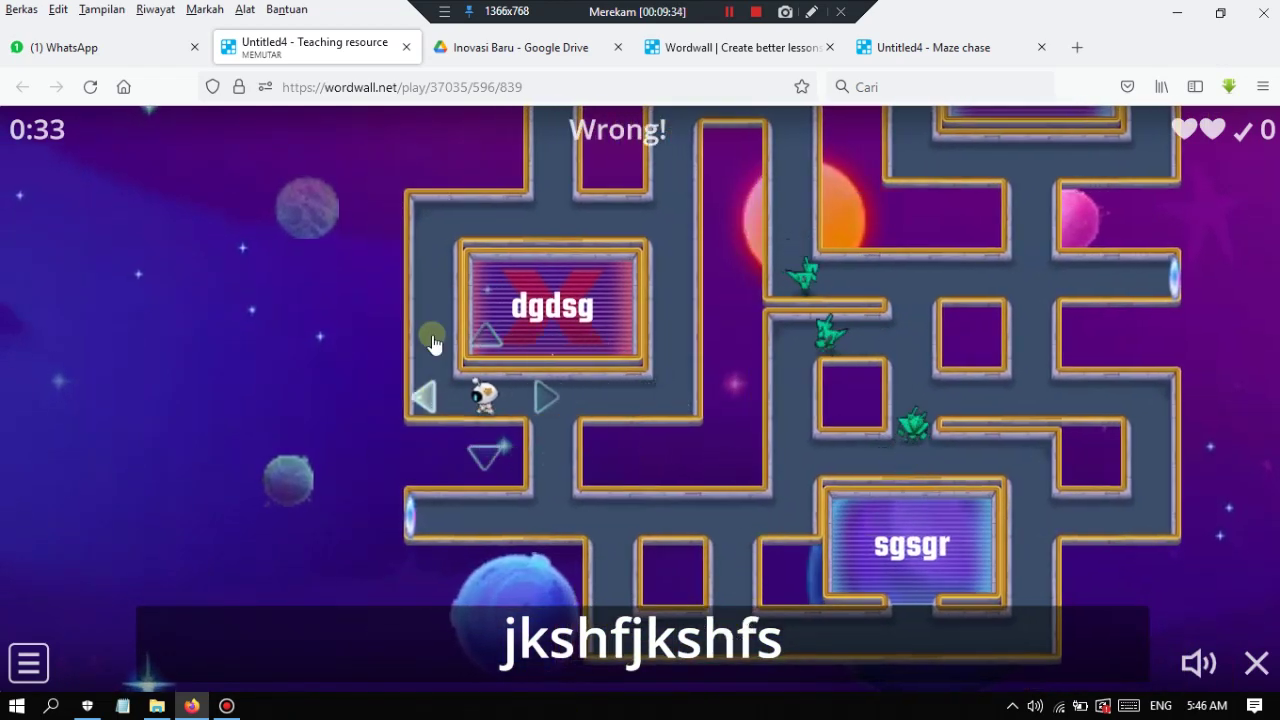
{"action": "left_click", "coordinate": [432, 342]}
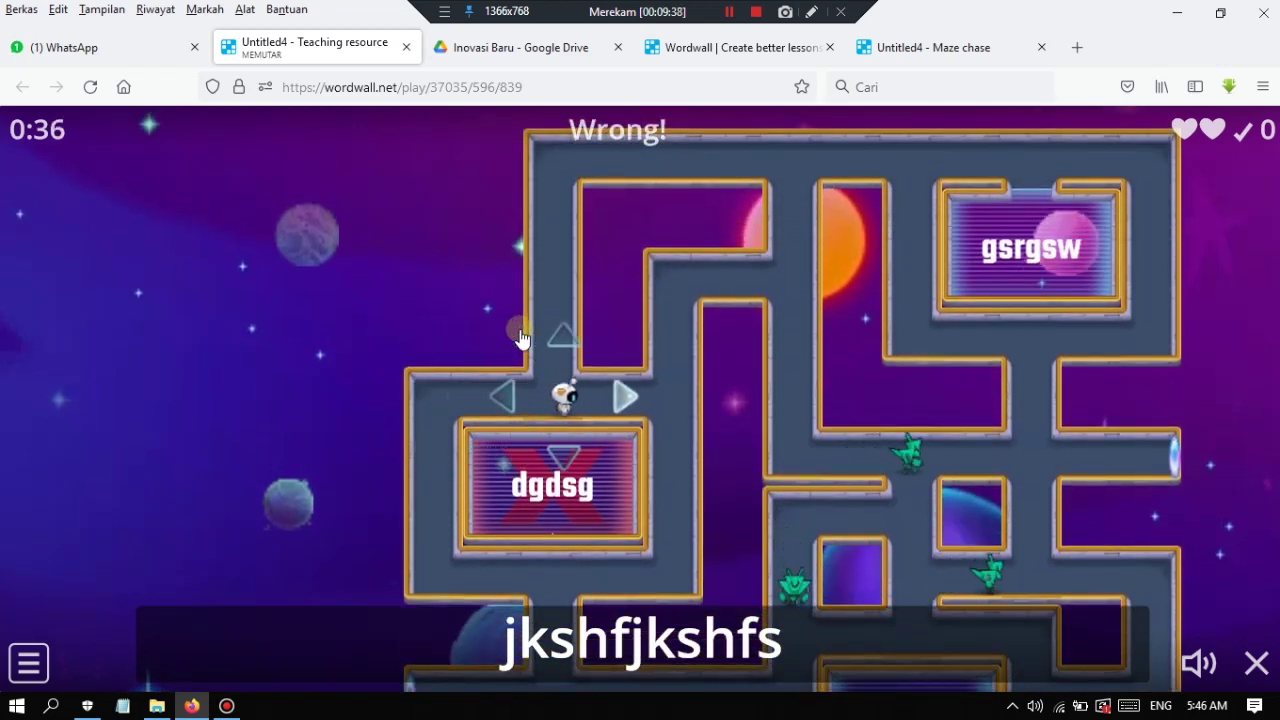
{"action": "left_click", "coordinate": [626, 397]}
{"action": "left_click", "coordinate": [663, 306]}
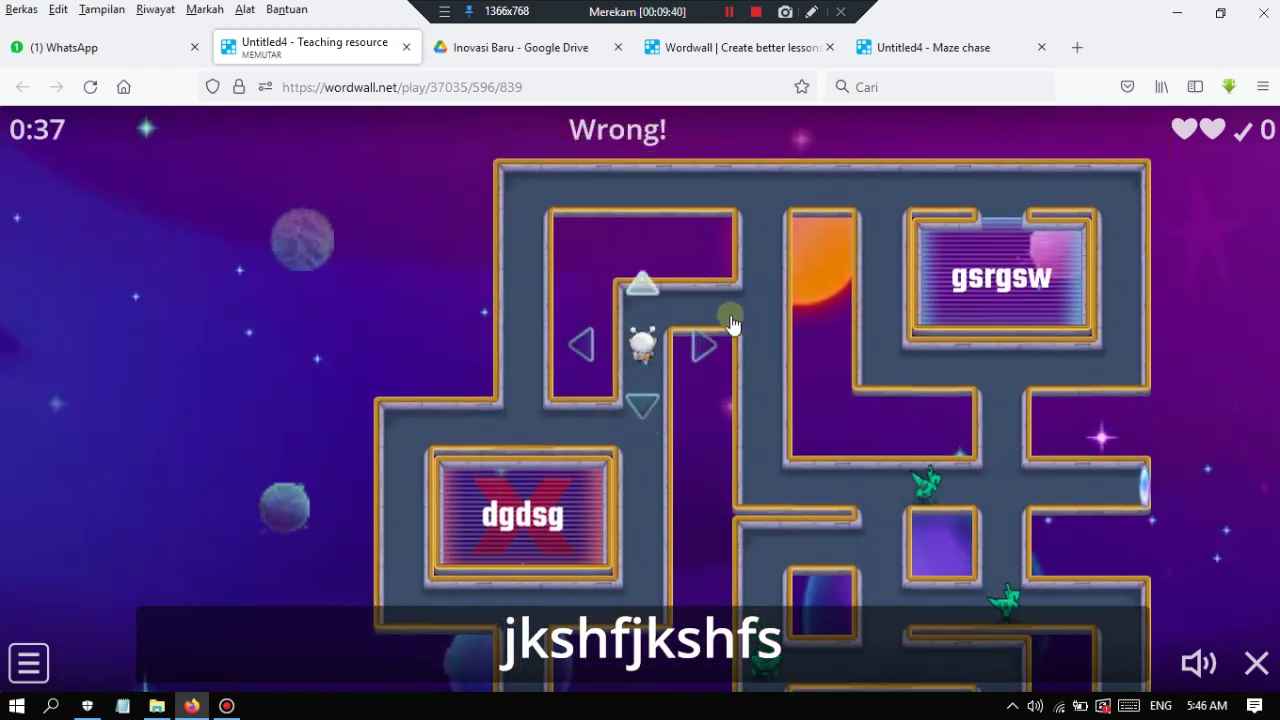
{"action": "left_click", "coordinate": [733, 322]}
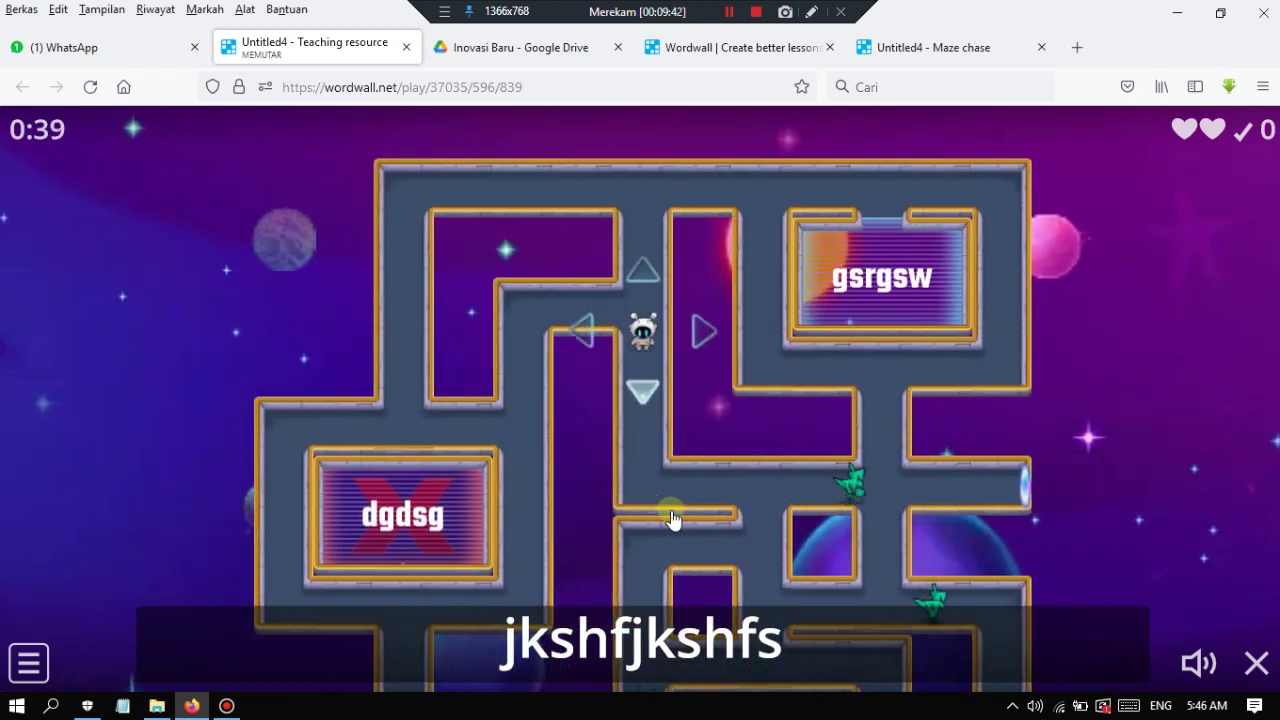
{"action": "left_click", "coordinate": [673, 519]}
{"action": "left_click", "coordinate": [654, 220]}
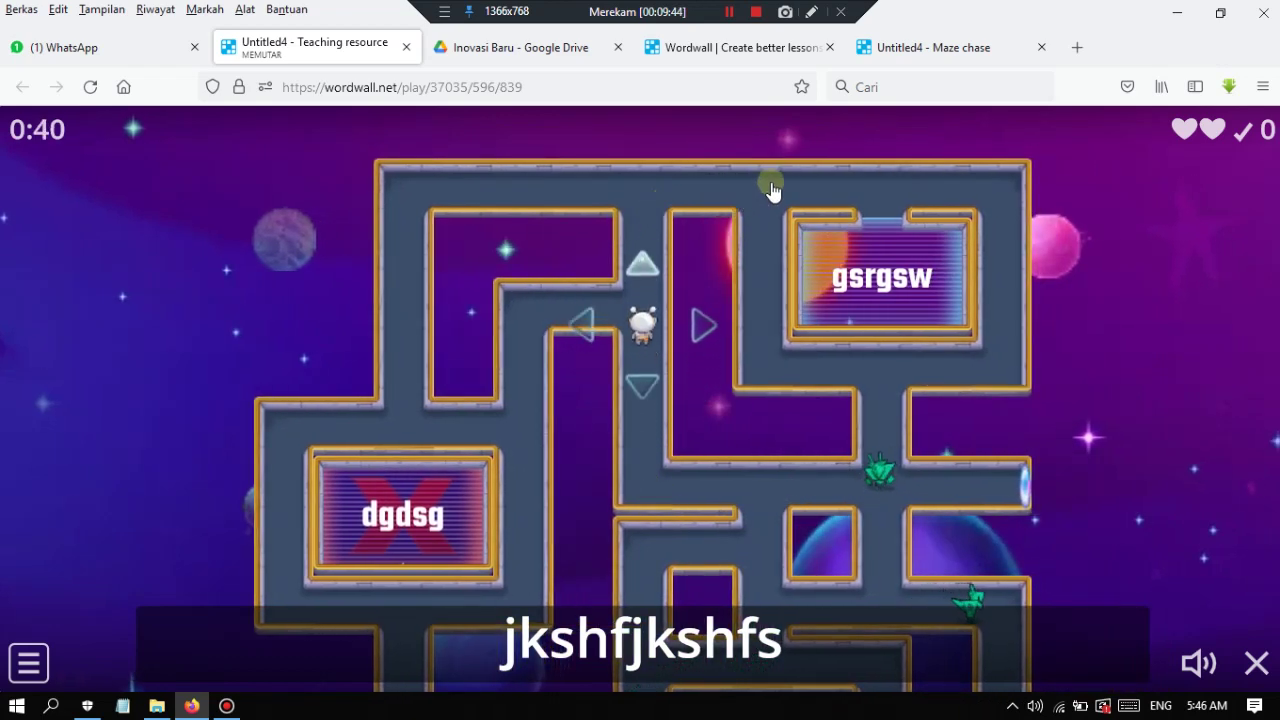
{"action": "left_click", "coordinate": [766, 229]}
{"action": "left_click", "coordinate": [905, 198]}
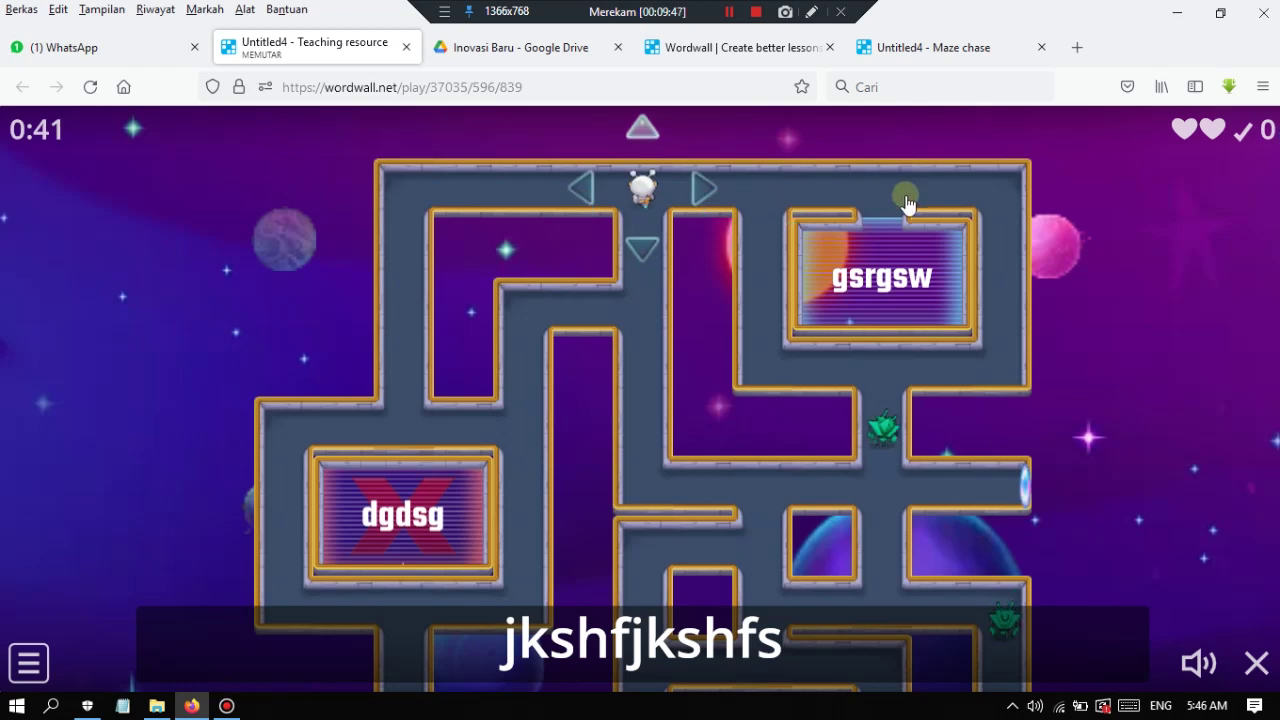
{"action": "left_click", "coordinate": [766, 268]}
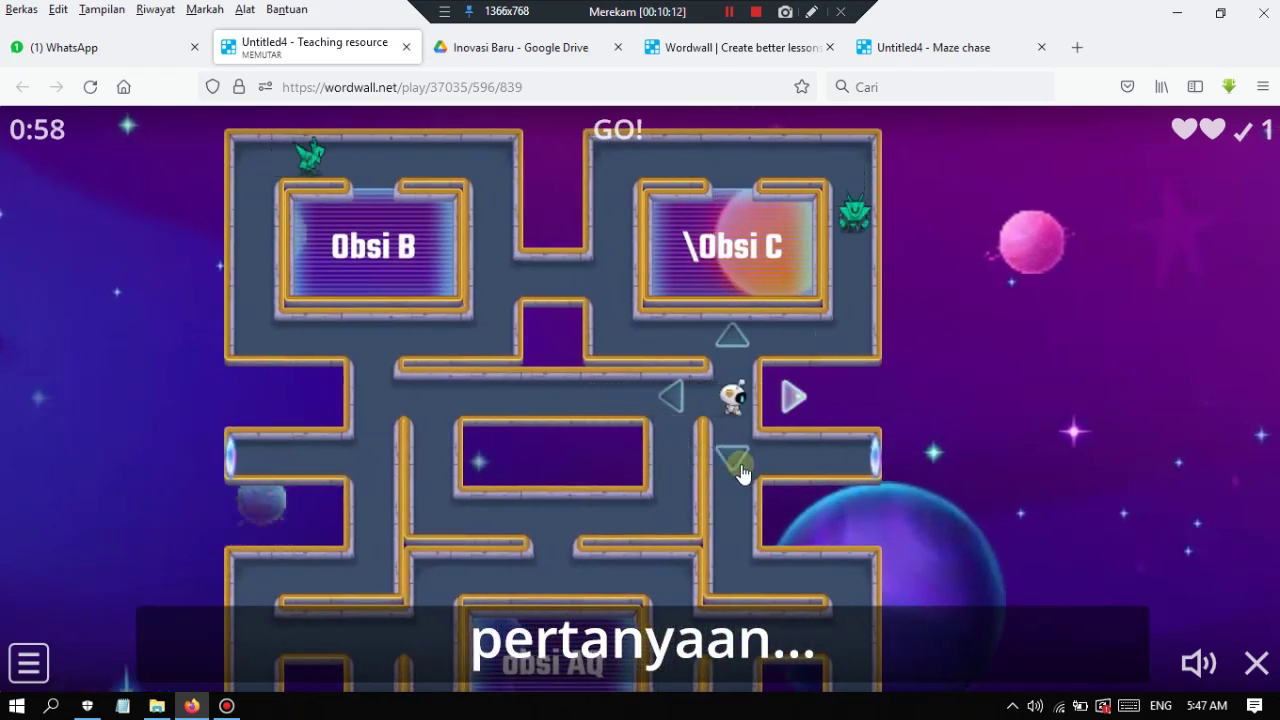
Steer the robot down through the maze toward the "obsi AQ" answer zone for the "pertanyaan..." question.
{"action": "left_click", "coordinate": [733, 460]}
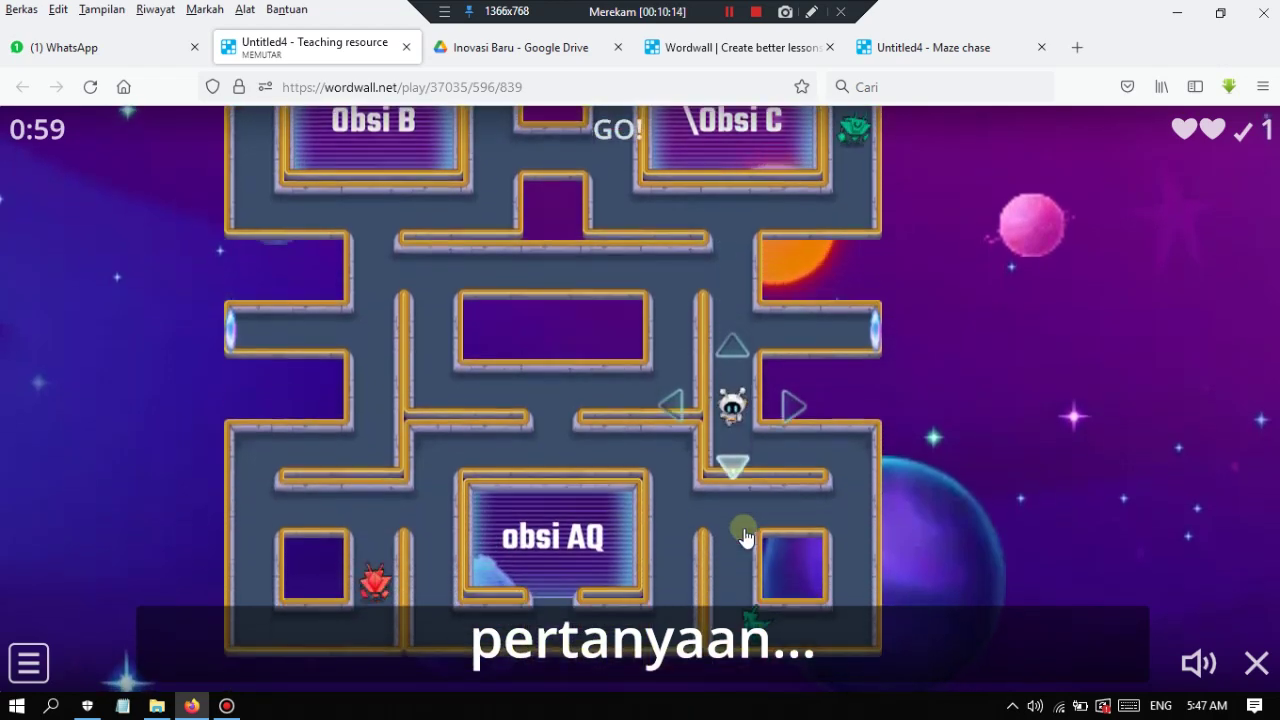